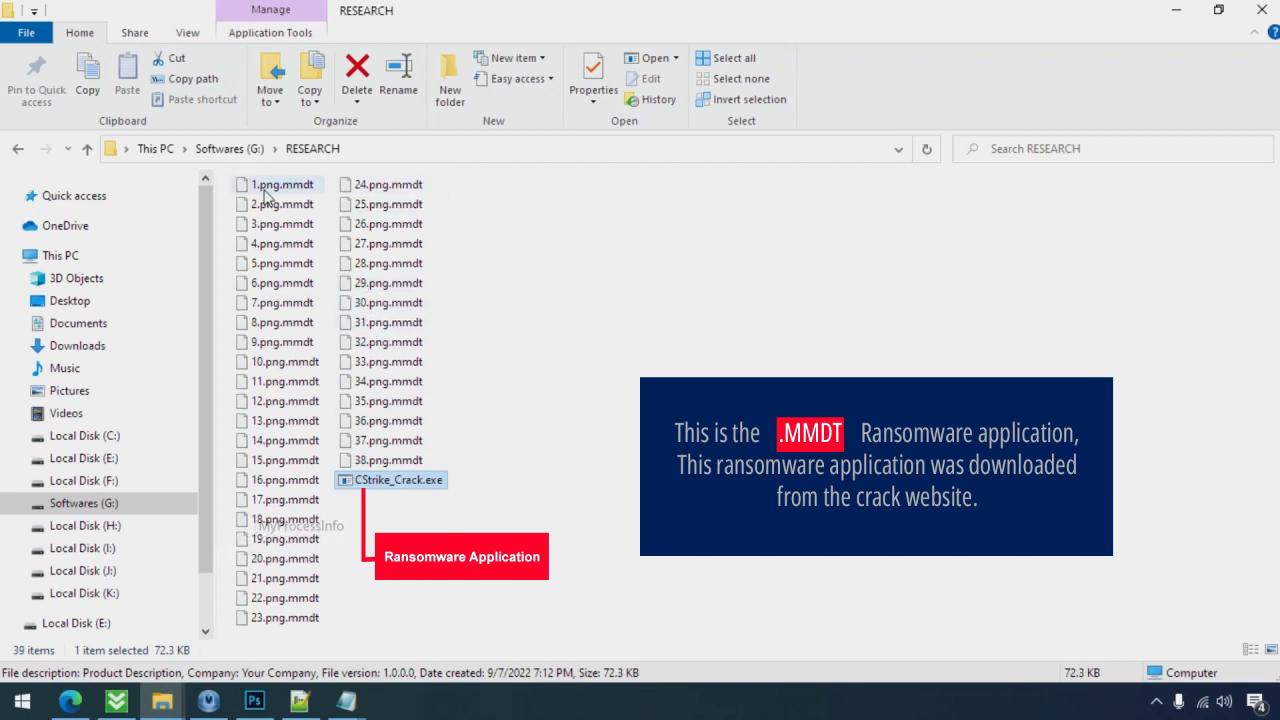
Step: Select 8.png.mmdt in the Research Folder and start renaming it
{"action": "left_click", "coordinate": [309, 323]}
{"action": "left_click", "coordinate": [309, 323]}
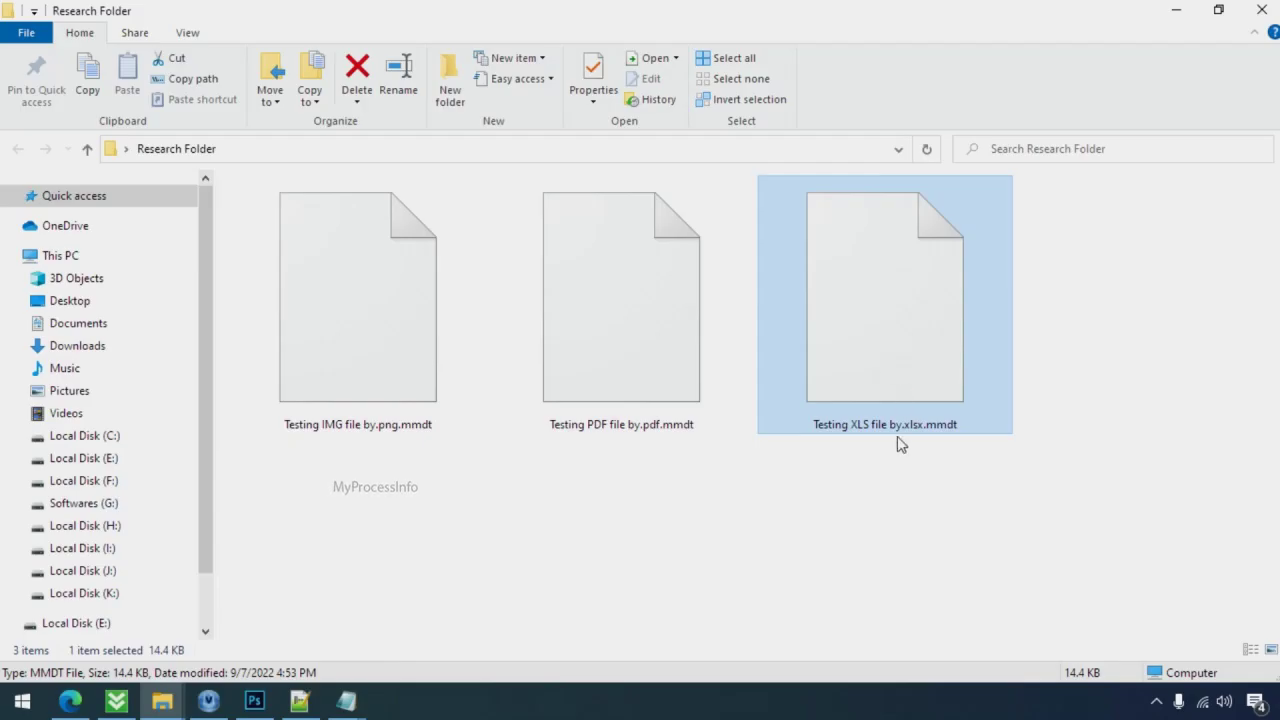
Step: Rename 'Testing IMG file by.png.mmdt' to 'Testing IMG file by.png', accept the warning, and try opening it
{"action": "left_click", "coordinate": [356, 376]}
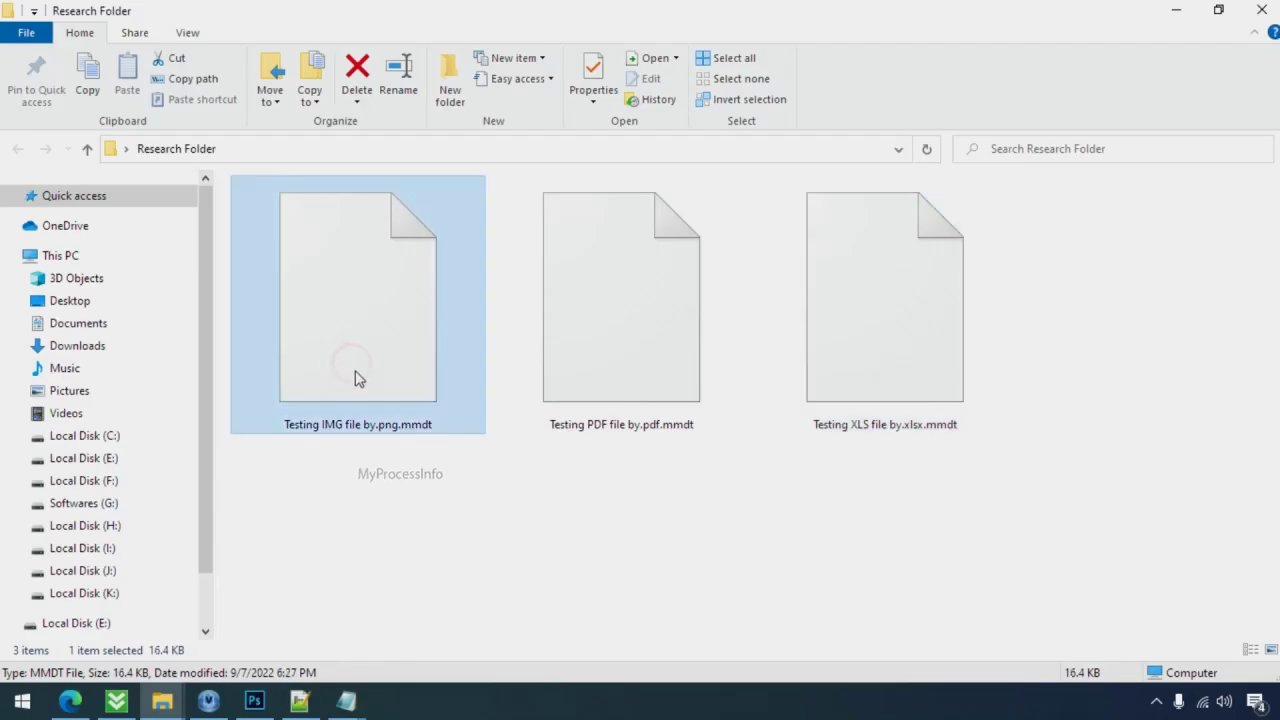
{"action": "left_click", "coordinate": [422, 432]}
{"action": "left_click_drag", "start_coordinate": [432, 424], "coordinate": [399, 424]}
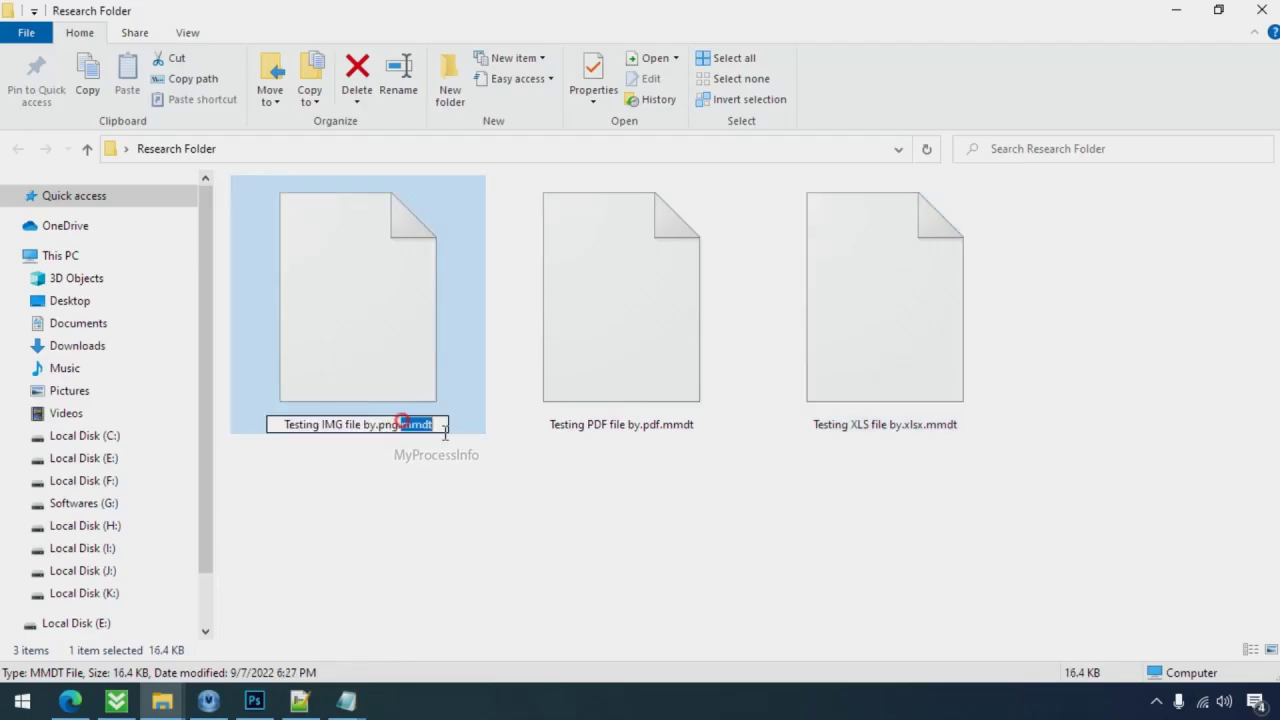
{"action": "key", "text": "BackSpace"}
{"action": "key", "text": "Return"}
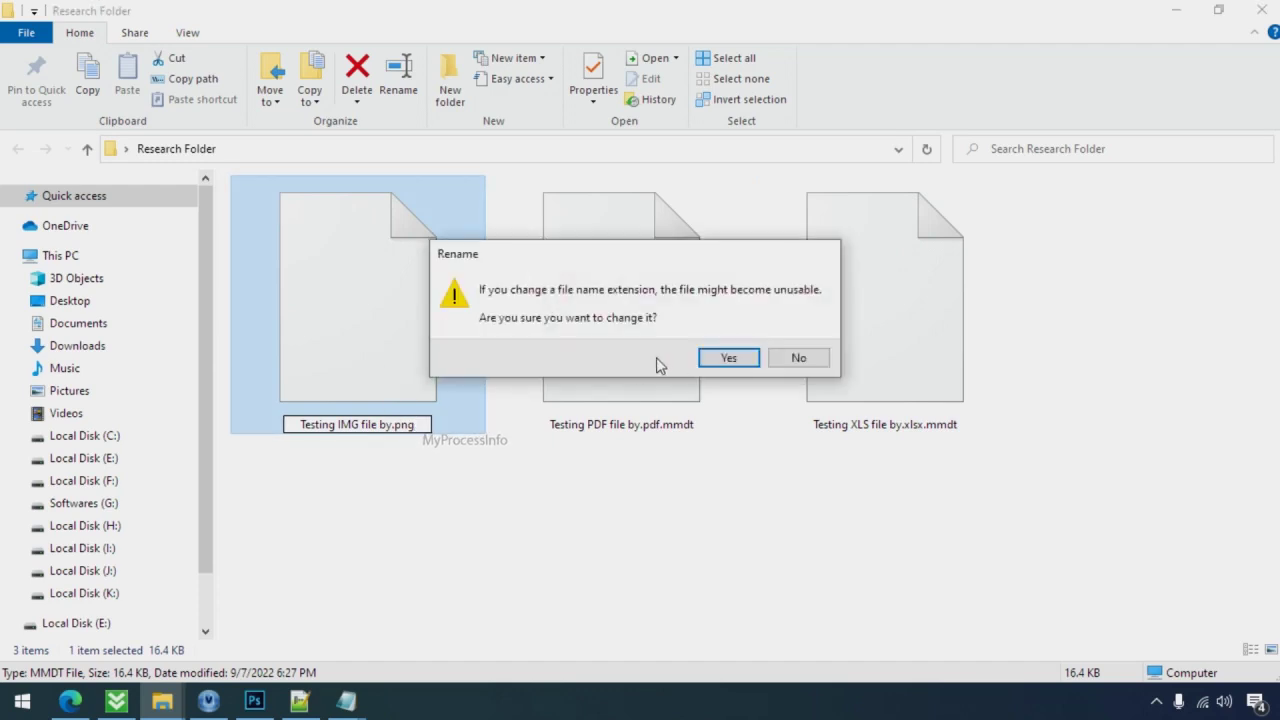
{"action": "left_click", "coordinate": [713, 357]}
{"action": "double_click", "coordinate": [417, 380]}
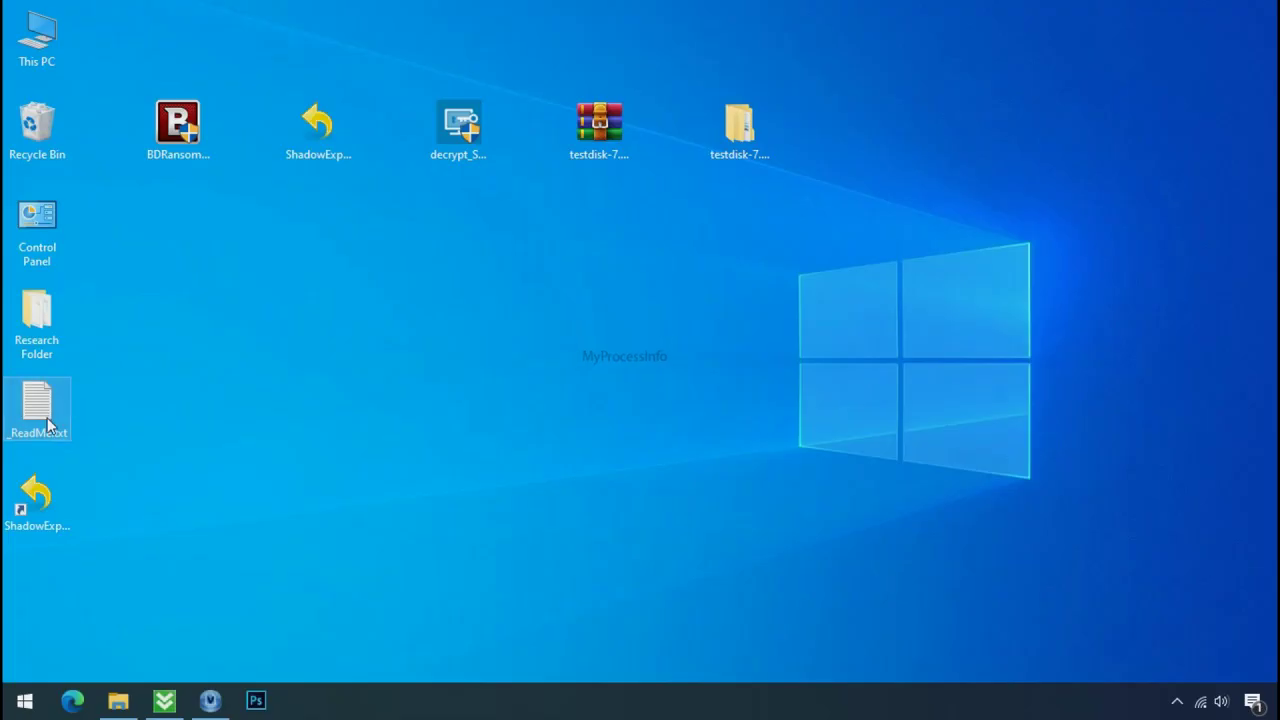
Step: Read _ReadMe.txt in Notepad, marking both contact e-mail addresses and the personal ID line, then close it
{"action": "double_click", "coordinate": [47, 425]}
{"action": "scroll", "coordinate": [390, 349], "scroll_direction": "down", "scroll_amount": 6}
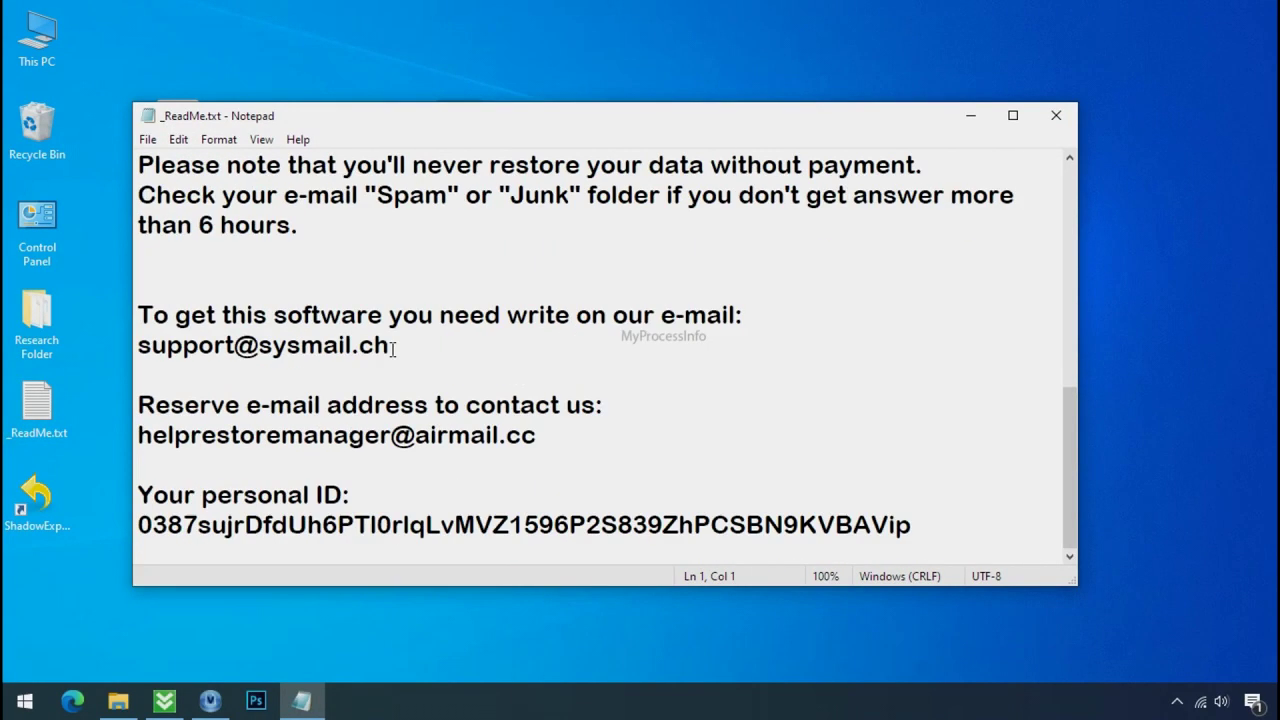
{"action": "double_click", "coordinate": [339, 358]}
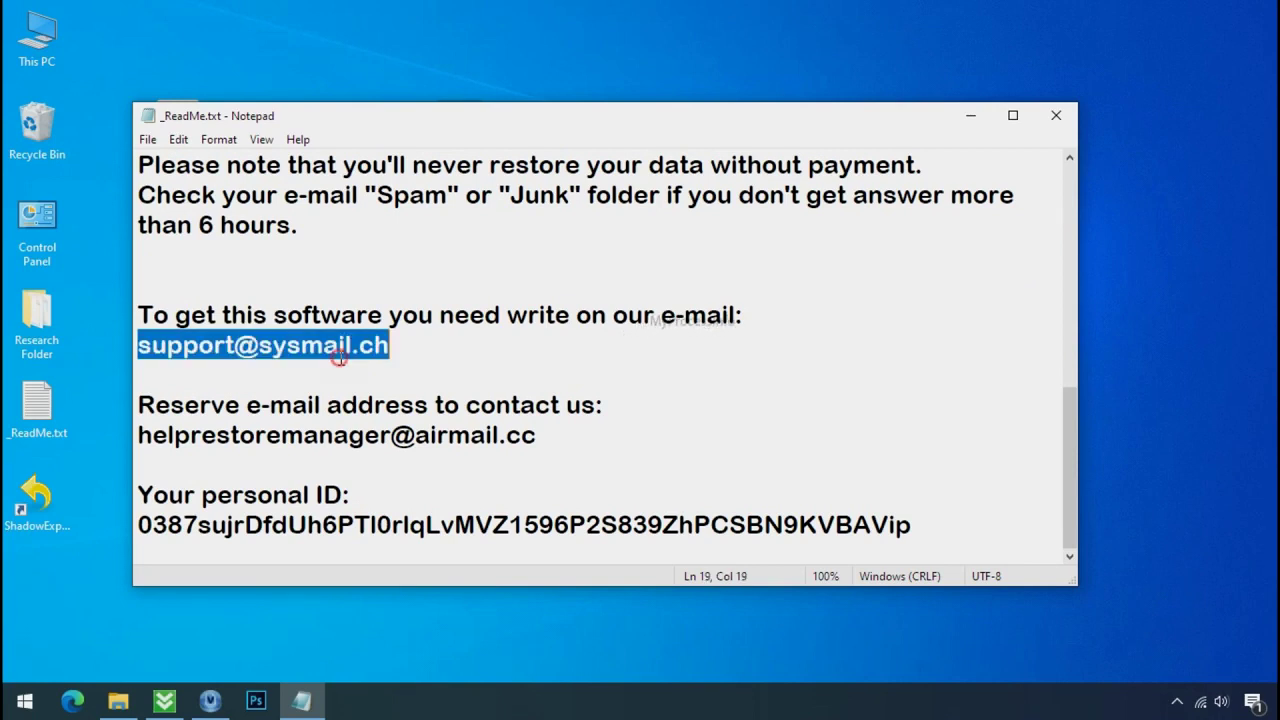
{"action": "double_click", "coordinate": [318, 433]}
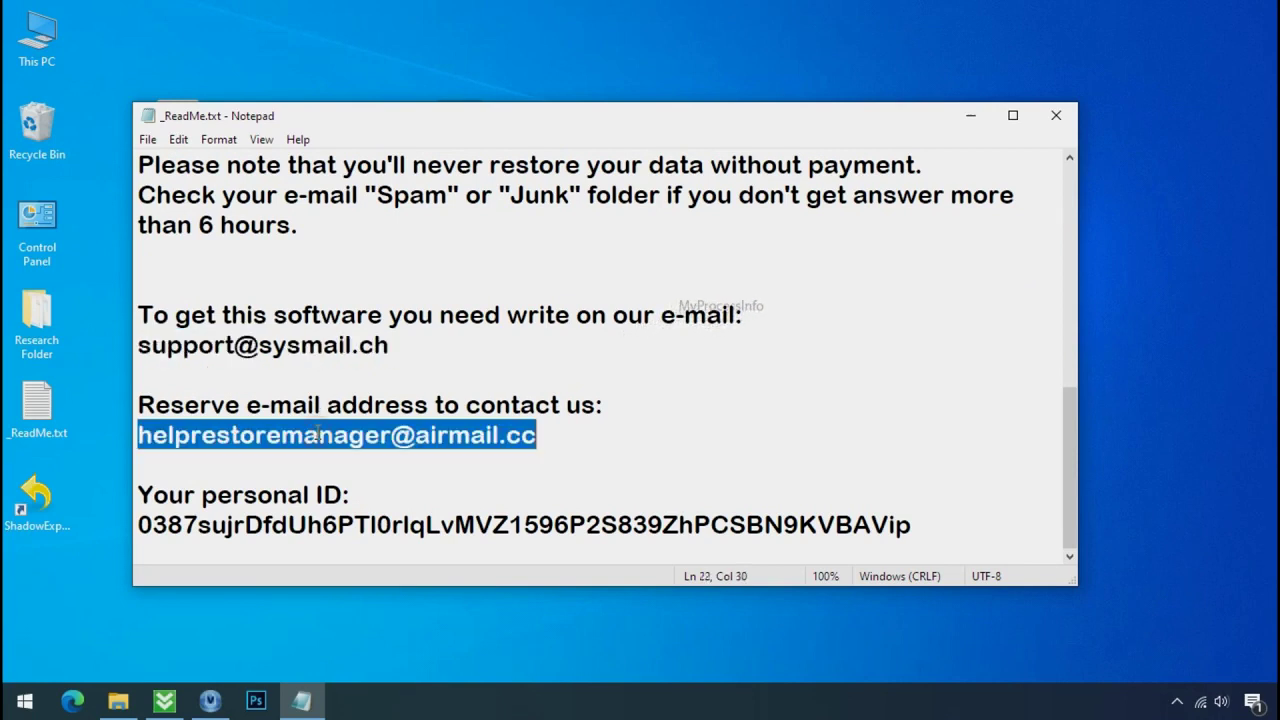
{"action": "double_click", "coordinate": [330, 526]}
{"action": "scroll", "coordinate": [378, 474], "scroll_direction": "up", "scroll_amount": 8}
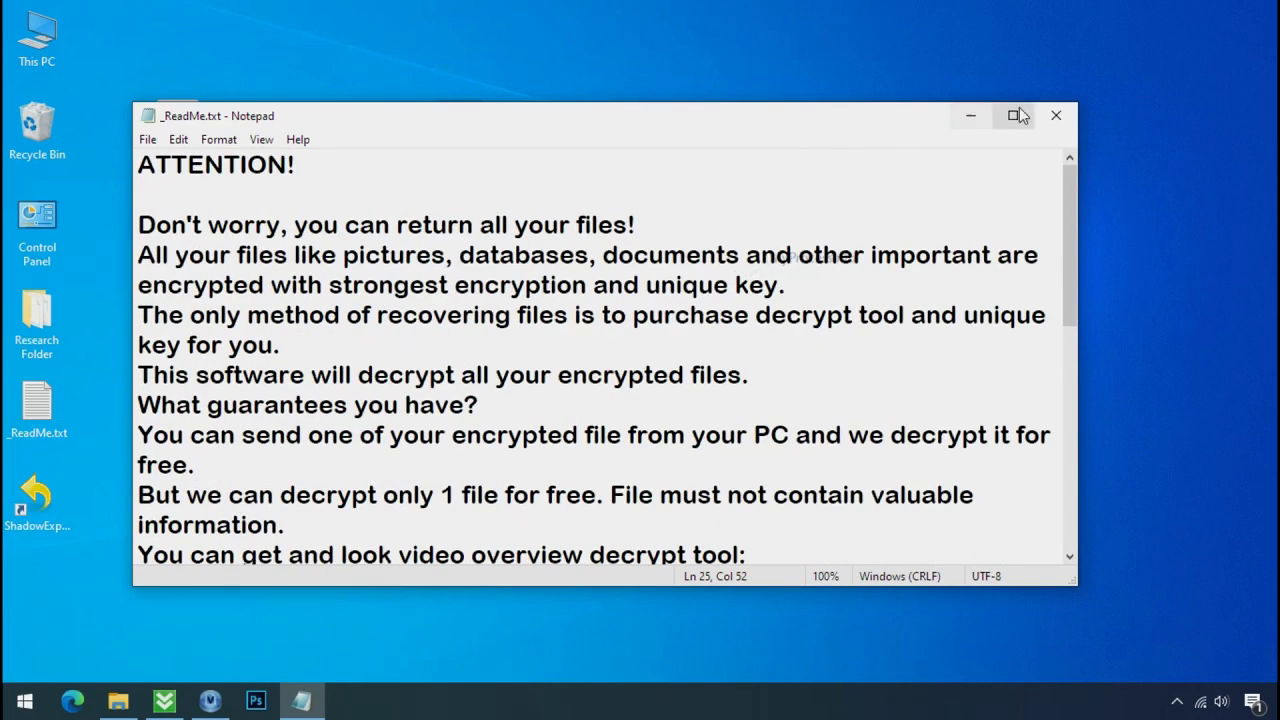
{"action": "left_click", "coordinate": [1056, 117]}
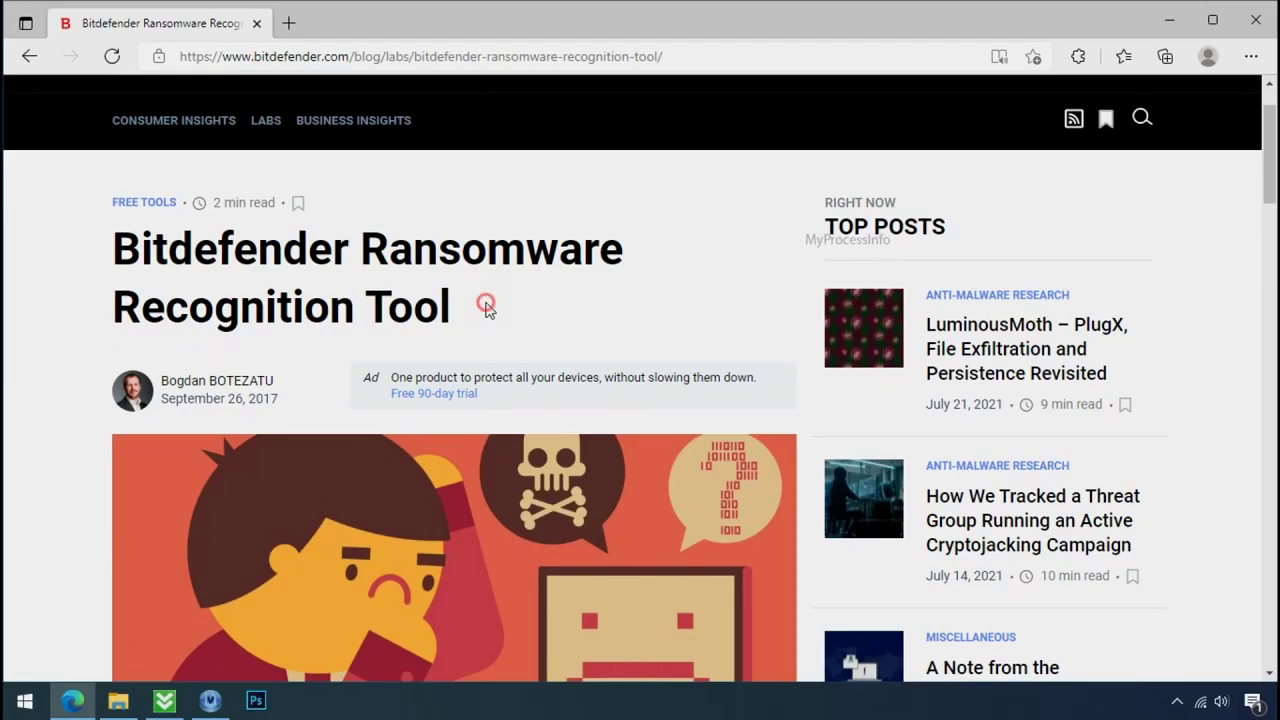
Step: Download BDRansomRecognitionTool.exe from the article's Step 1 link and launch it
{"action": "scroll", "coordinate": [486, 310], "scroll_direction": "down", "scroll_amount": 5}
{"action": "scroll", "coordinate": [486, 316], "scroll_direction": "down", "scroll_amount": 3}
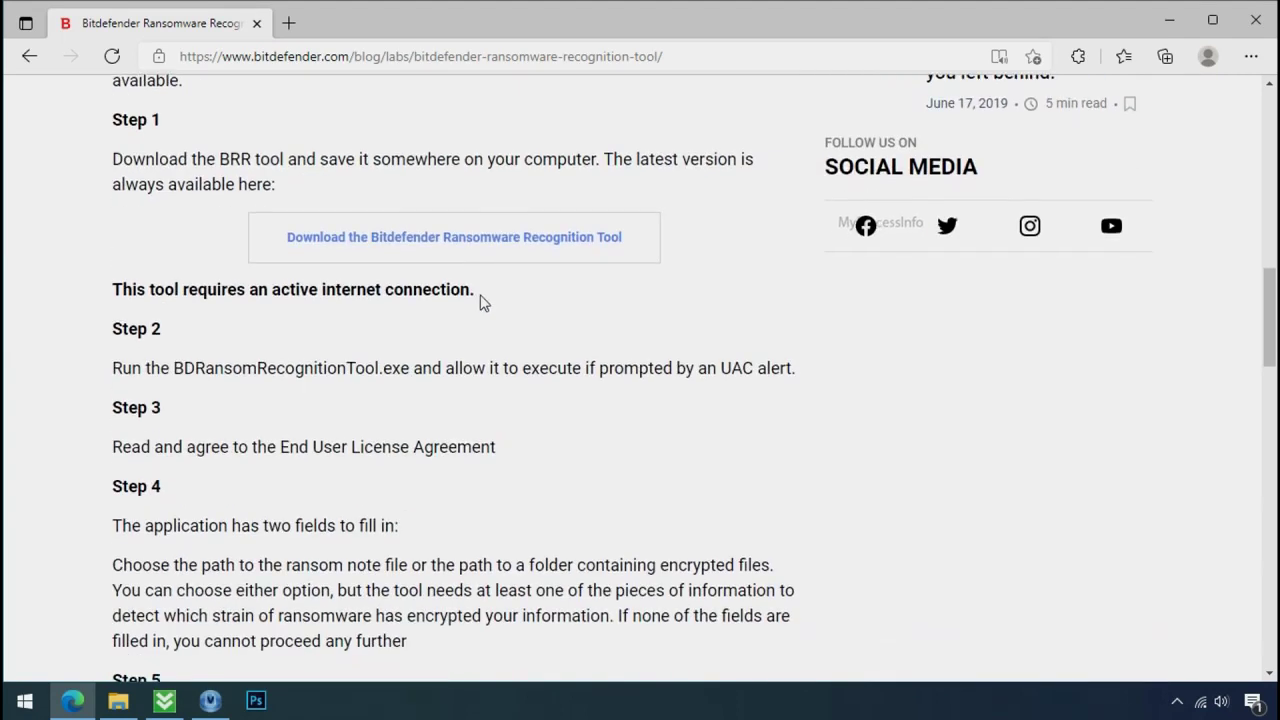
{"action": "left_click", "coordinate": [470, 248]}
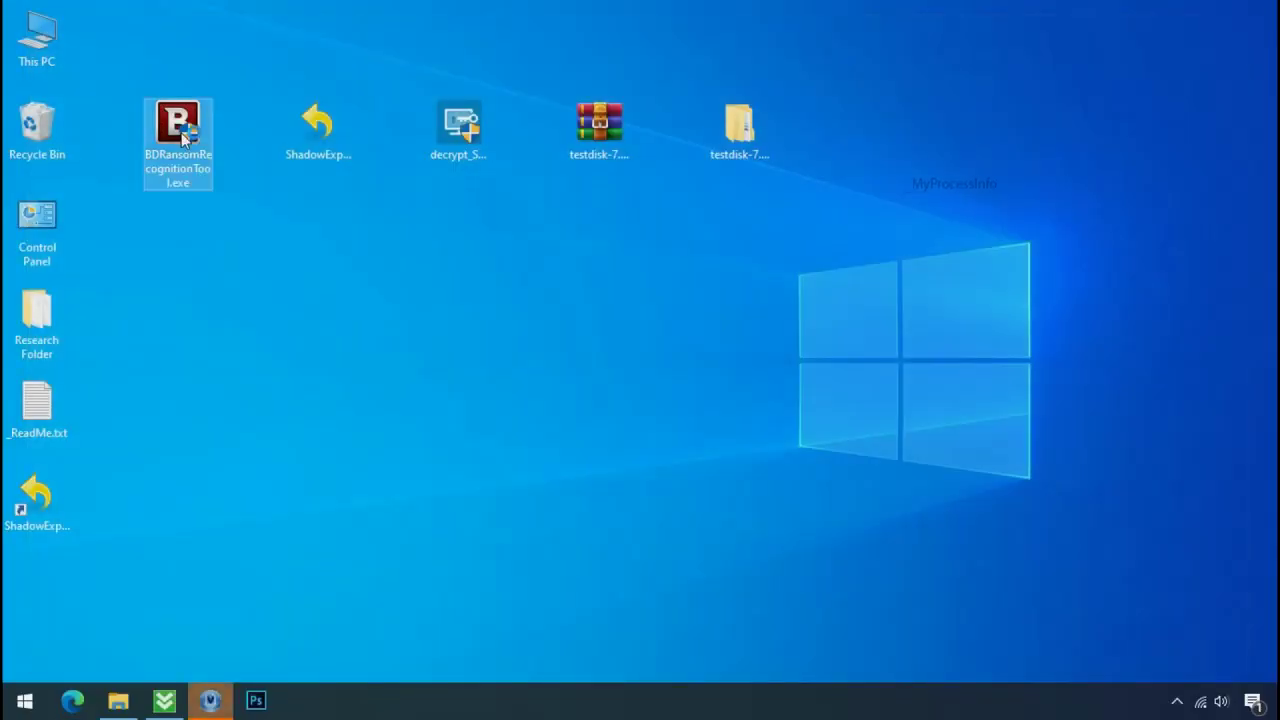
{"action": "double_click", "coordinate": [181, 132]}
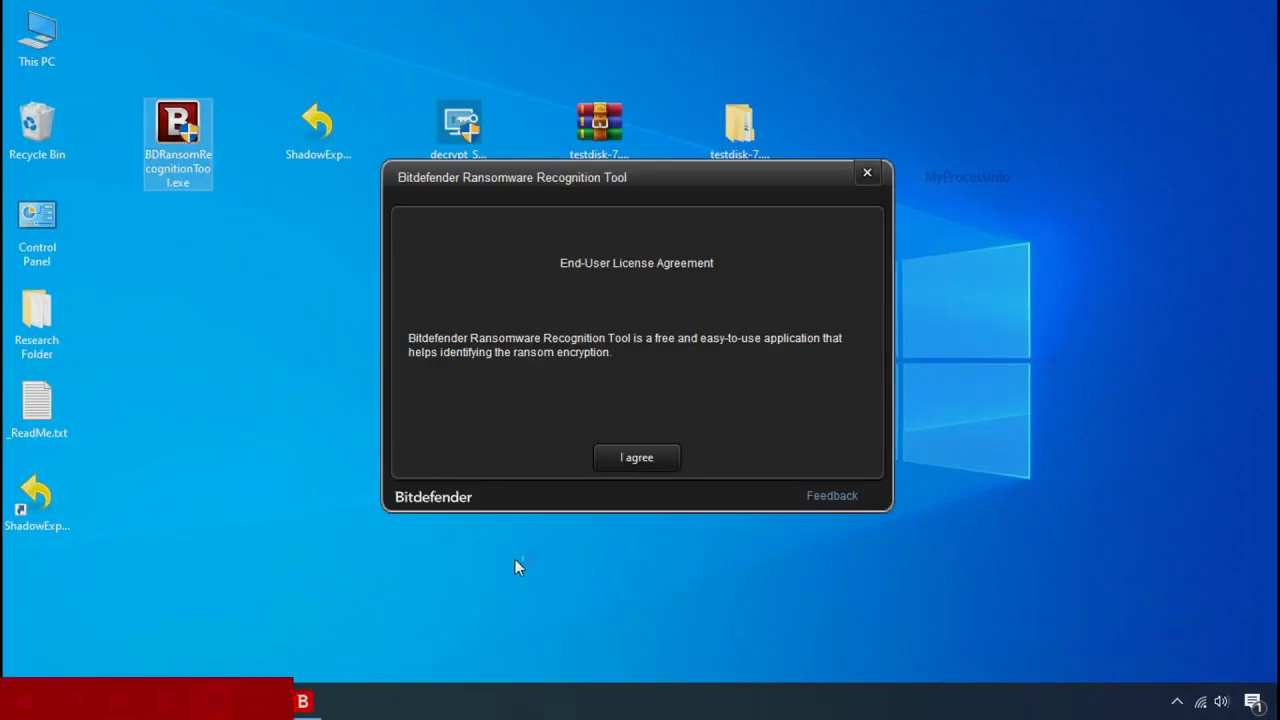
Step: Accept the licence, scan _ReadMe.txt as the ransom note, then close the results and the tool
{"action": "left_click", "coordinate": [637, 458]}
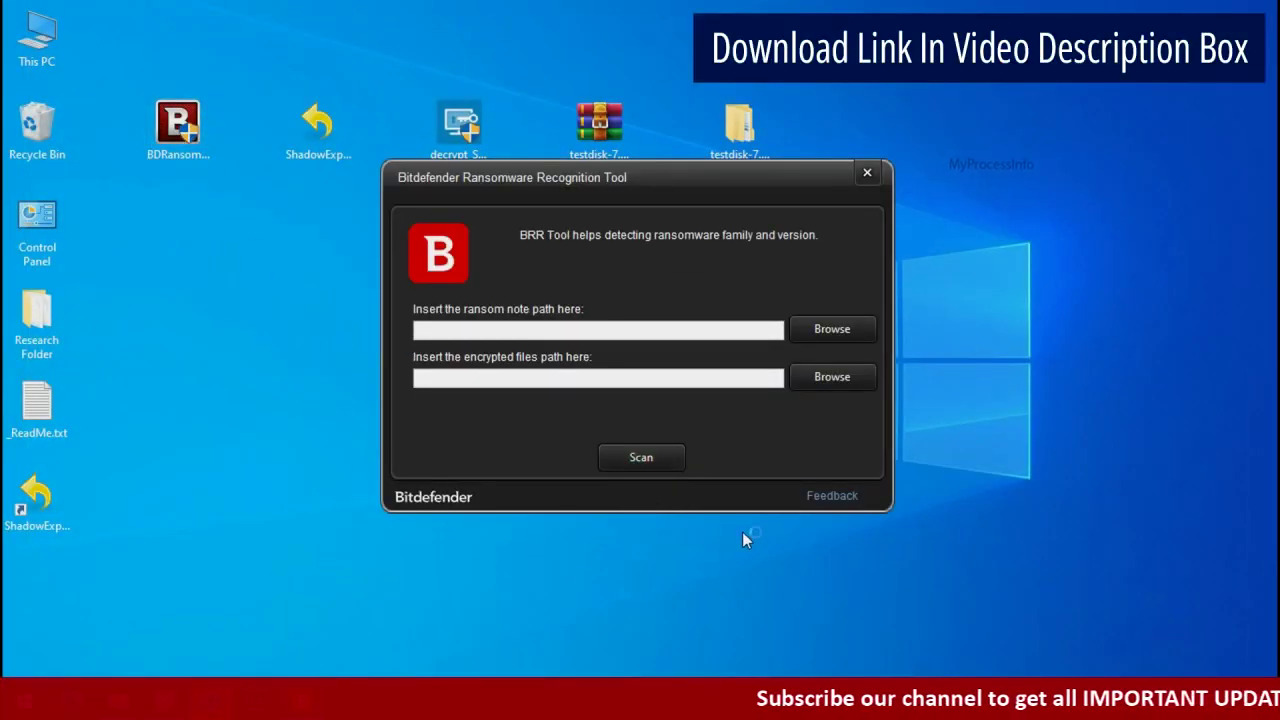
{"action": "left_click", "coordinate": [831, 331]}
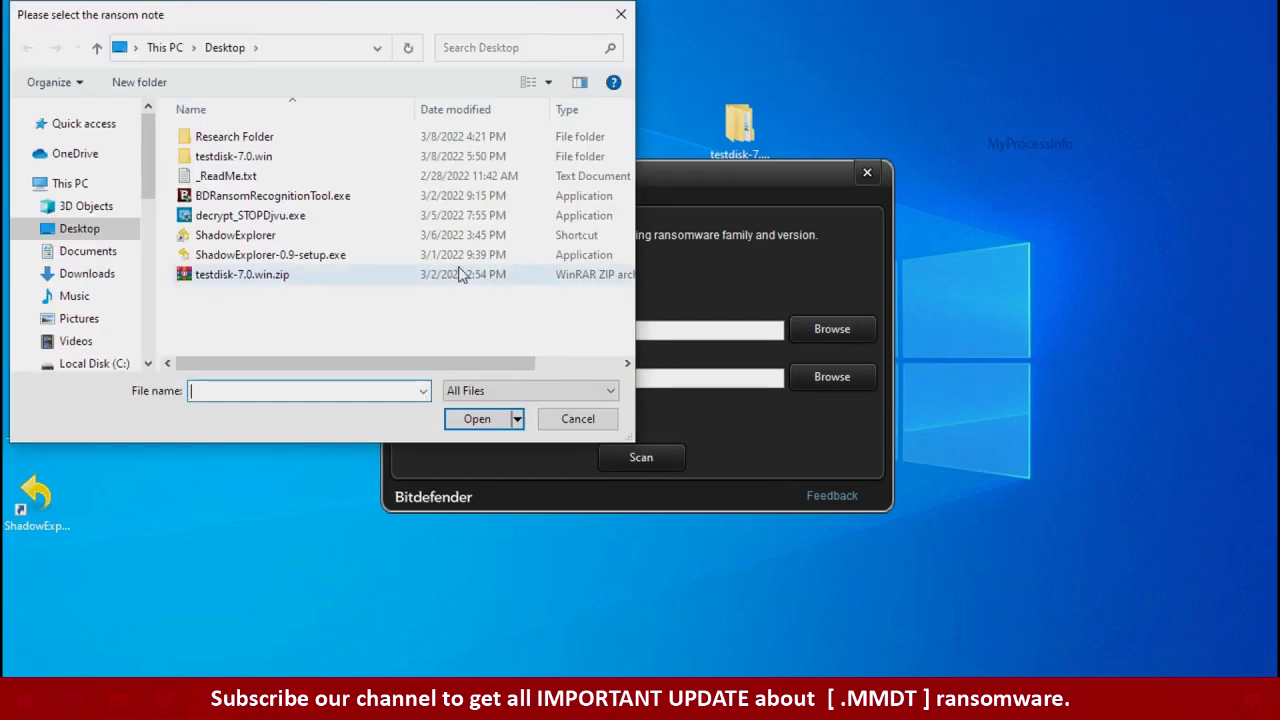
{"action": "double_click", "coordinate": [238, 176]}
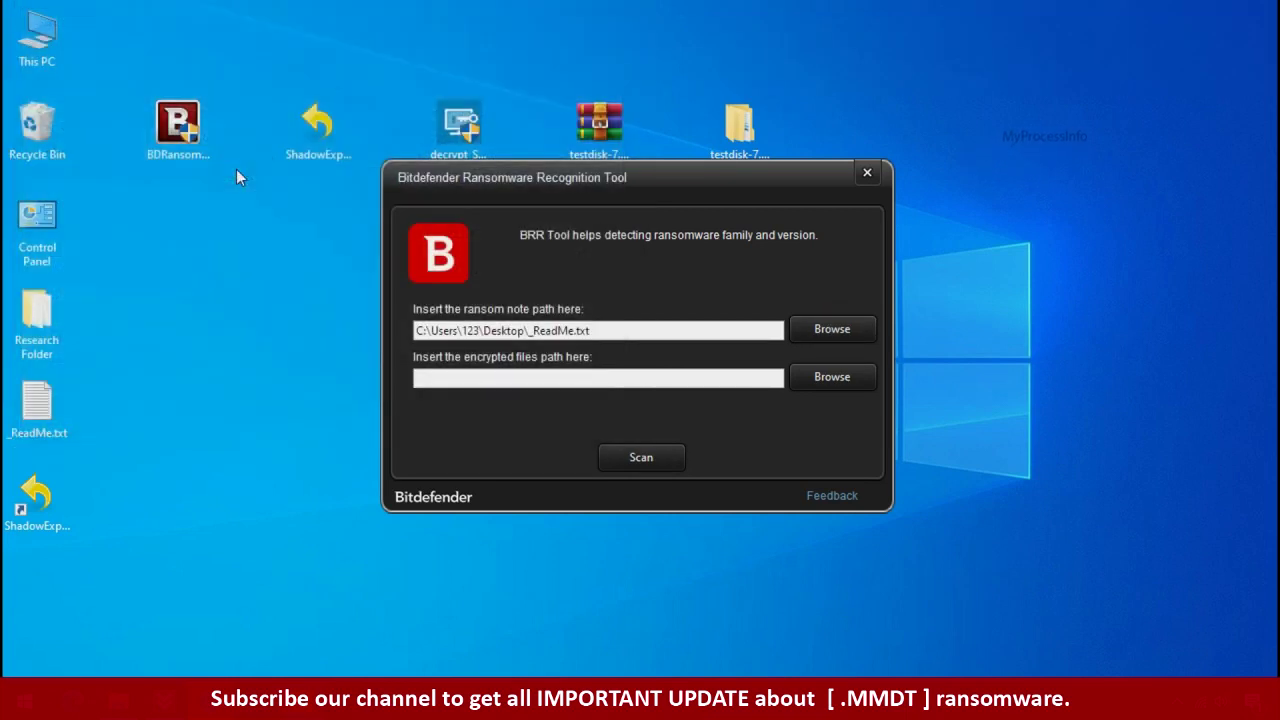
{"action": "left_click", "coordinate": [641, 467]}
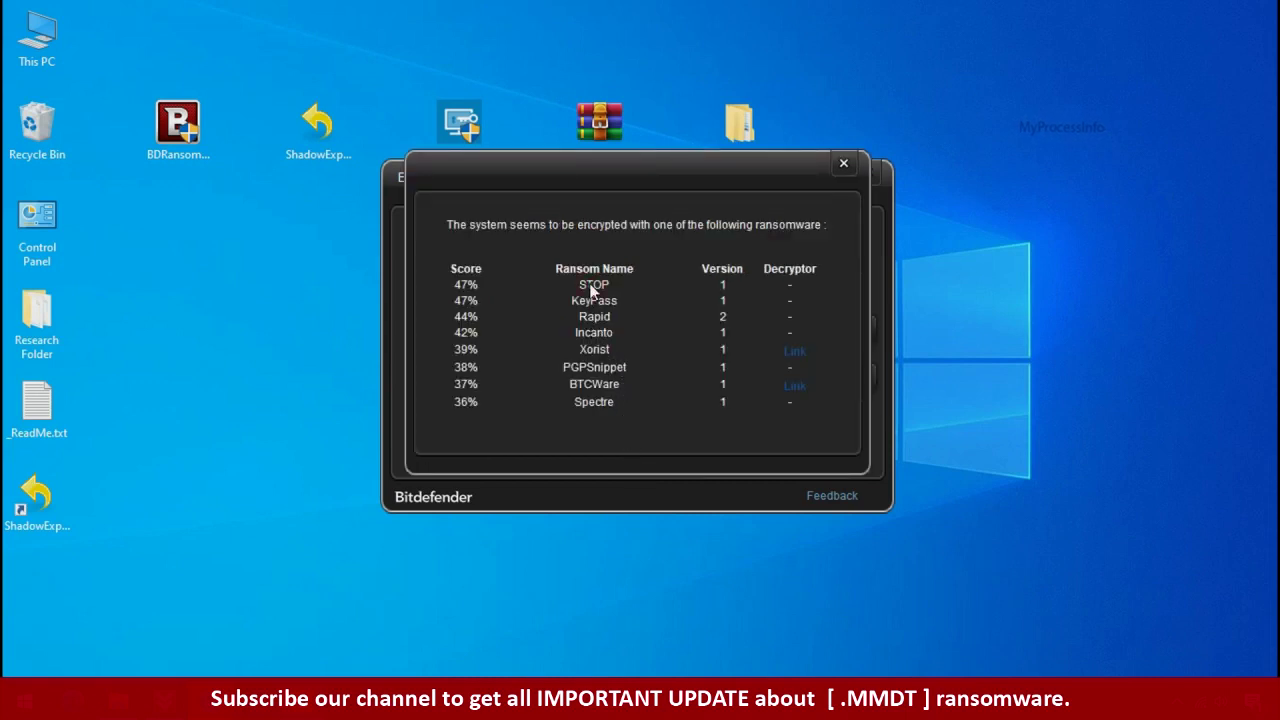
{"action": "left_click", "coordinate": [843, 164]}
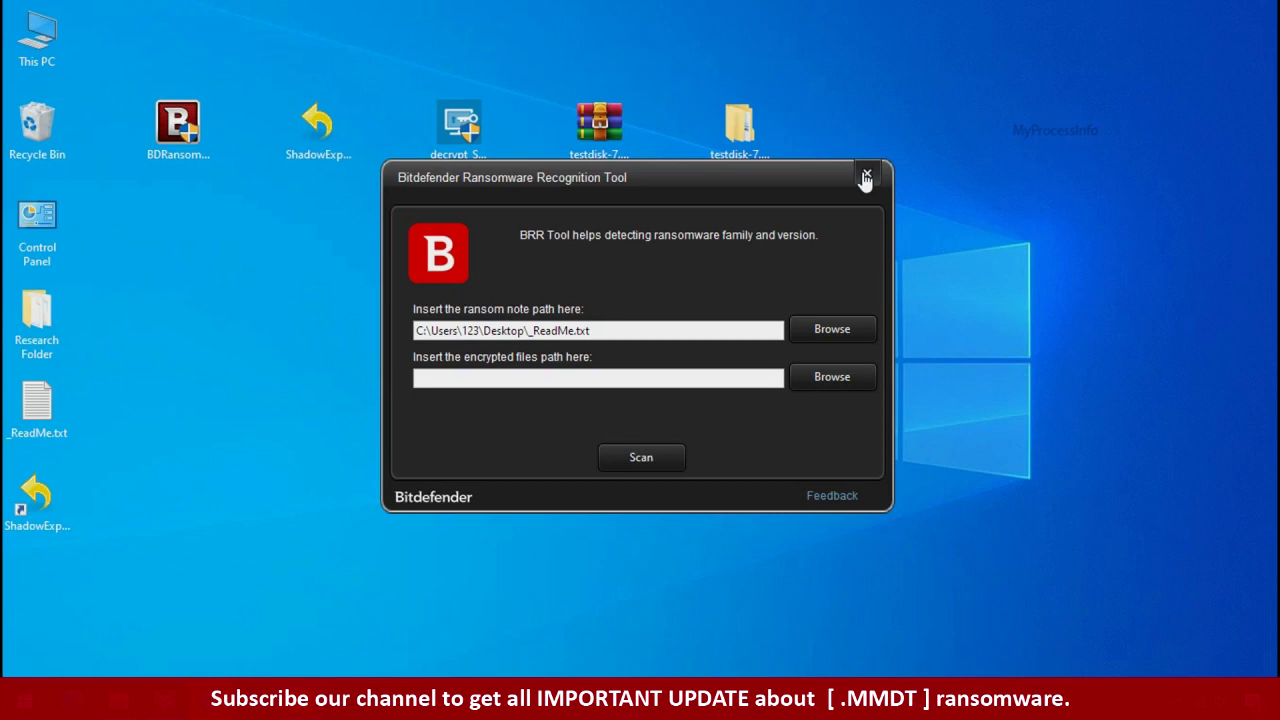
{"action": "left_click", "coordinate": [866, 177]}
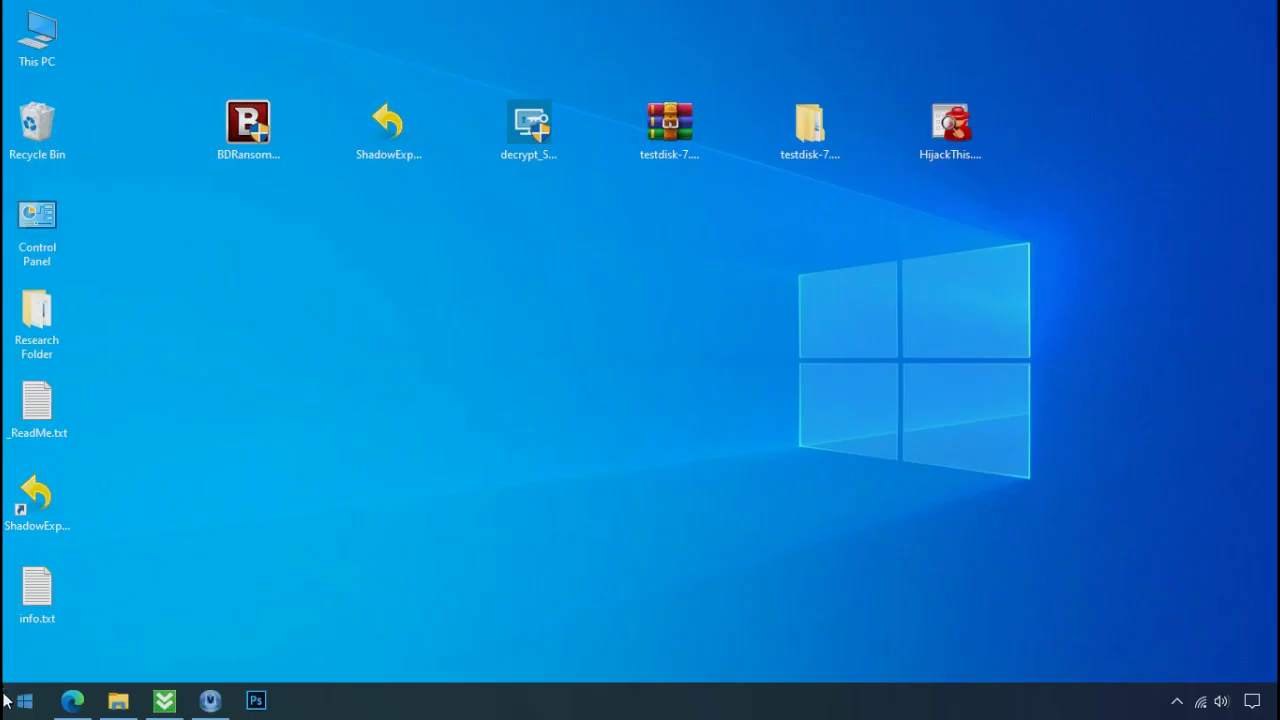
Step: Open %LOCALAPPDATA% and enter the randomly named folder holding D6E1.exe
{"action": "left_click", "coordinate": [22, 700]}
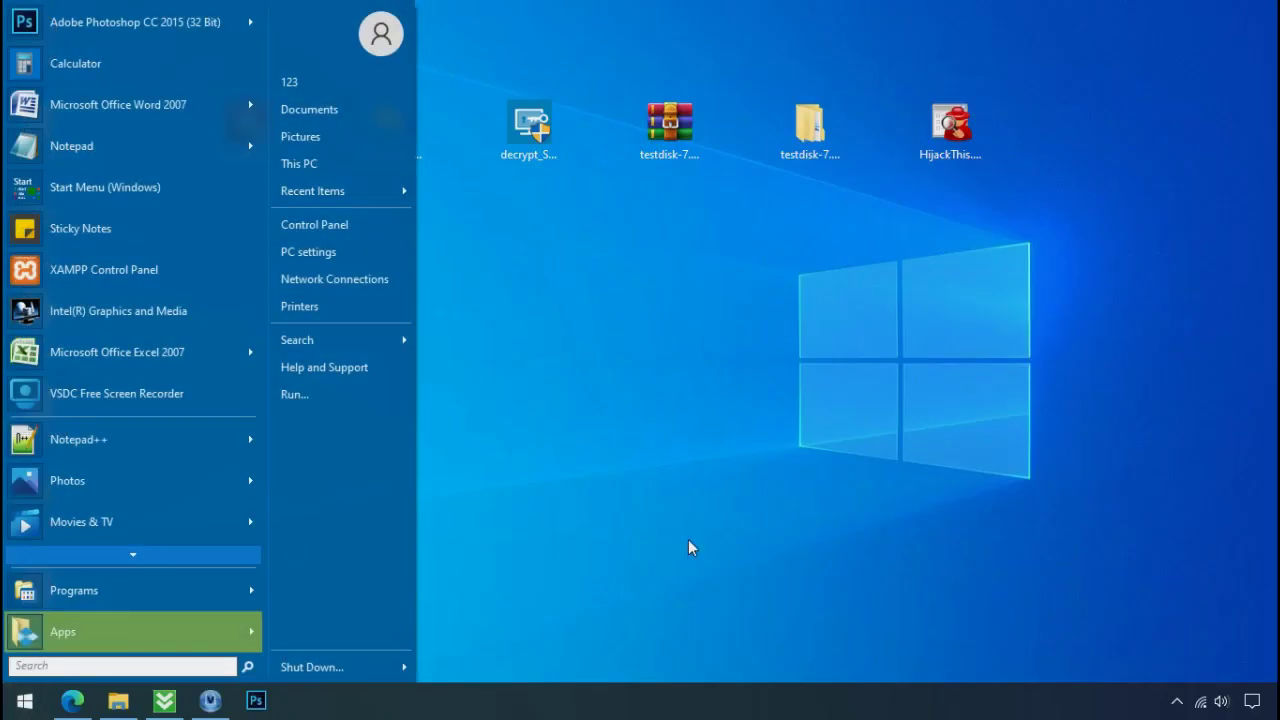
{"action": "type", "text": "%LOCAL"}
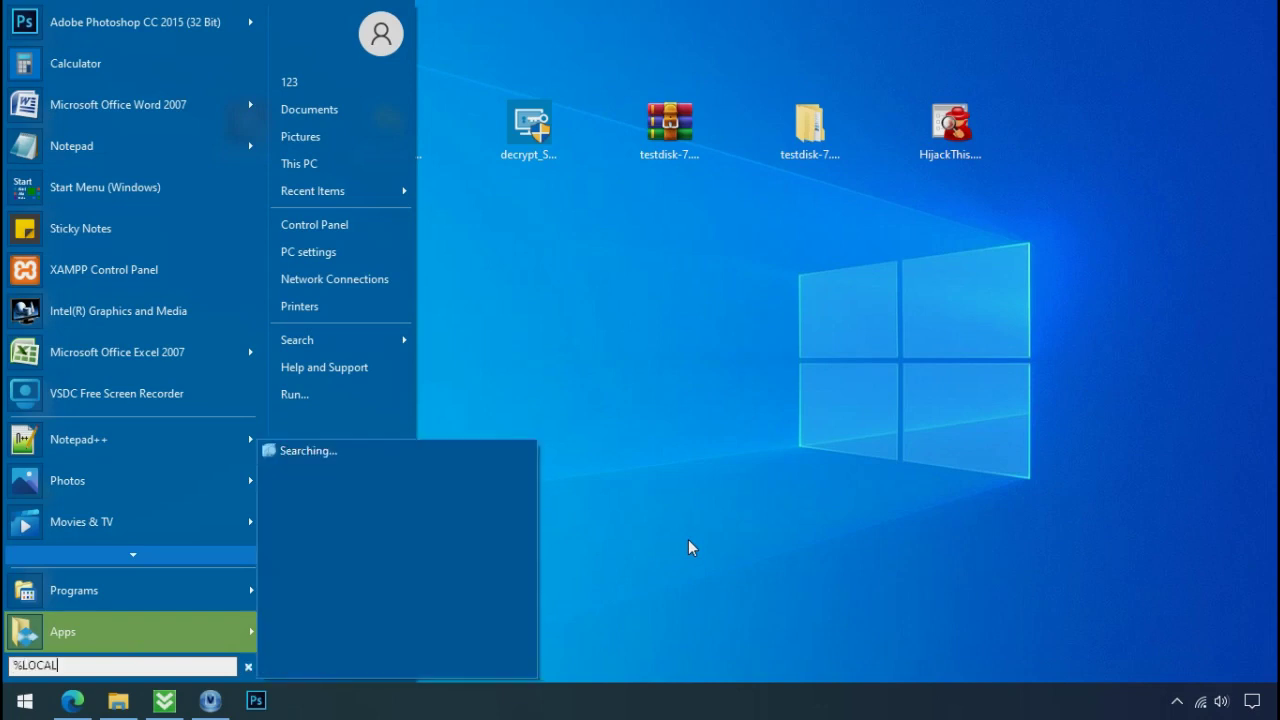
{"action": "type", "text": "APPDATA%"}
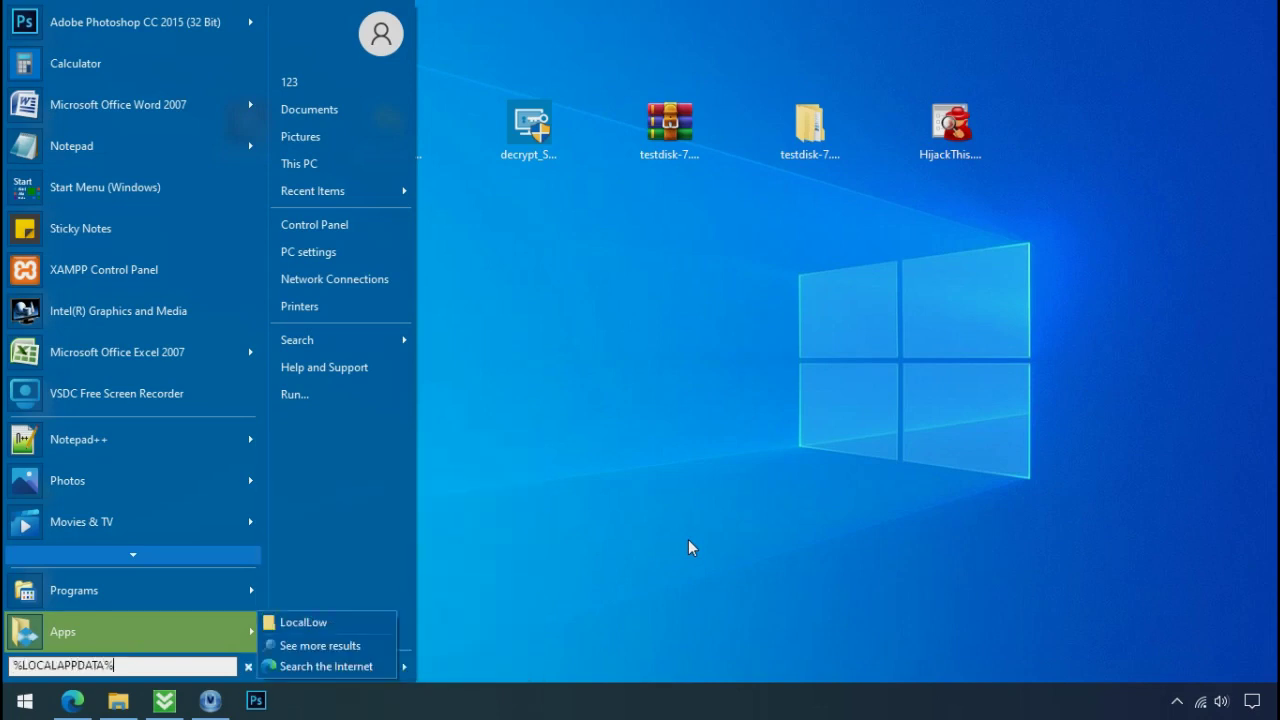
{"action": "key", "text": "Return"}
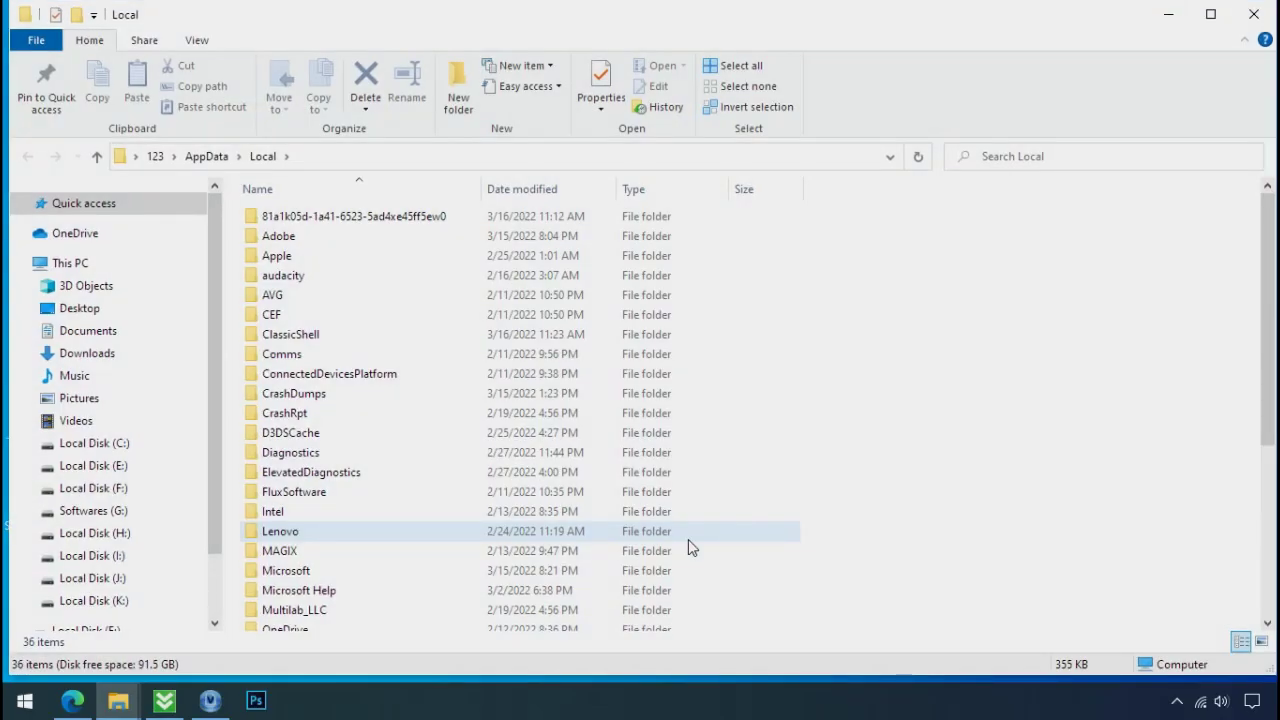
{"action": "left_click", "coordinate": [771, 222]}
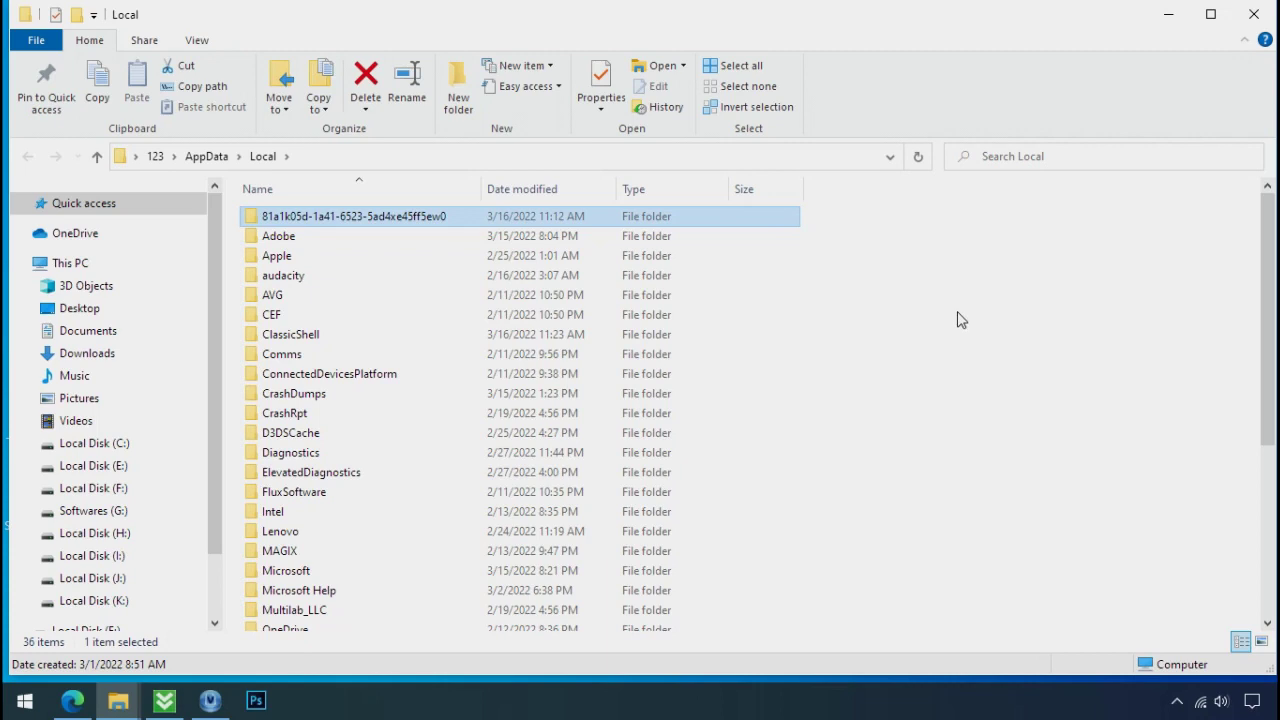
{"action": "double_click", "coordinate": [347, 220]}
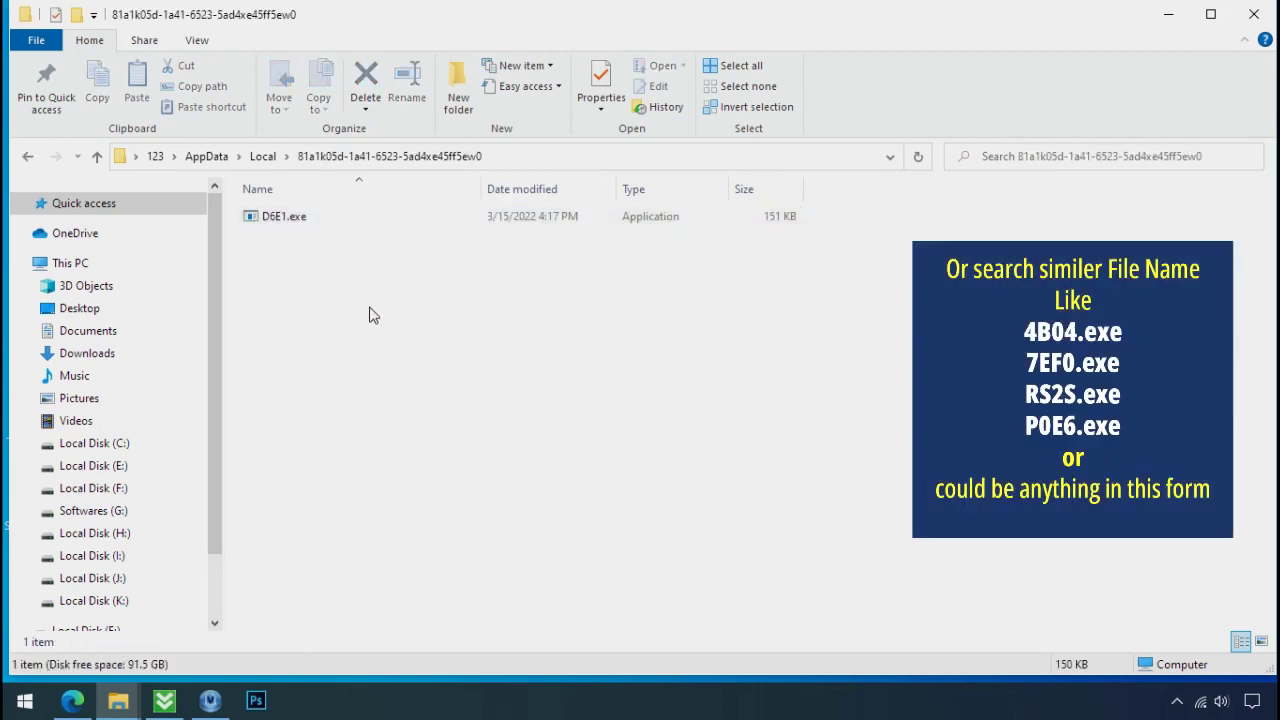
Step: Try deleting D6E1.exe, retrying three times, then dismiss the access denied message and close Explorer
{"action": "left_click", "coordinate": [252, 228]}
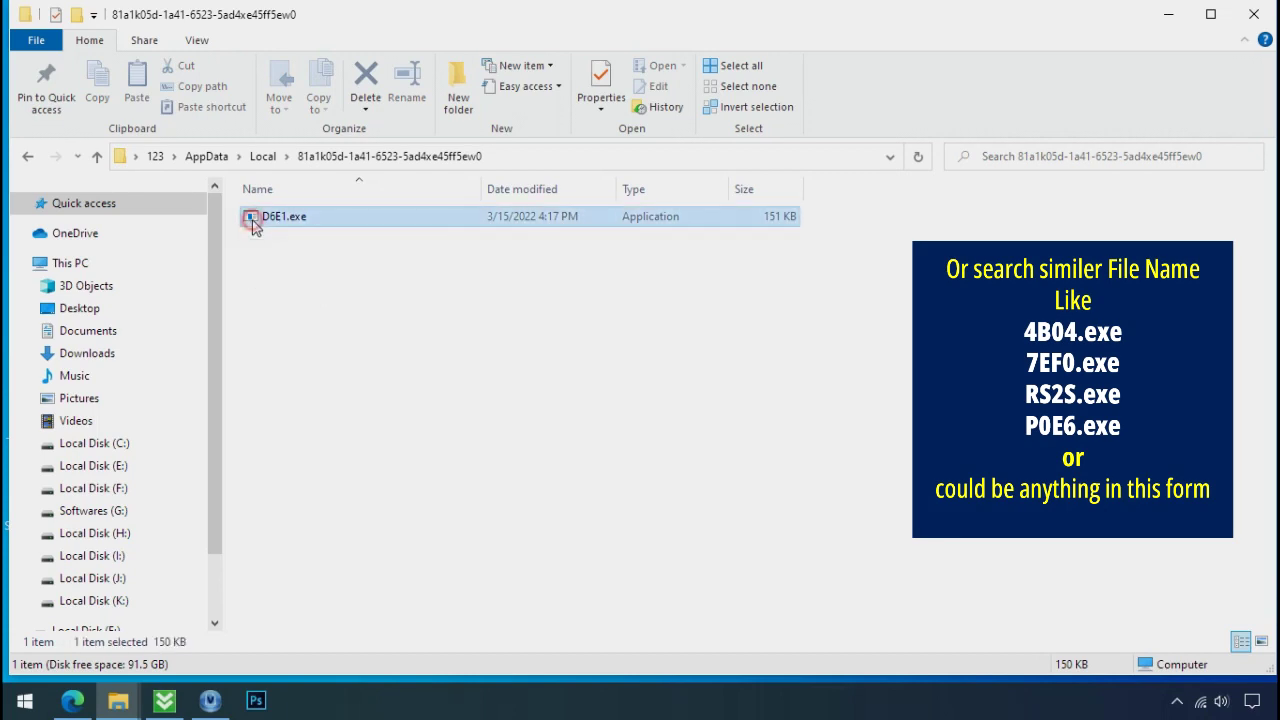
{"action": "right_click", "coordinate": [286, 228]}
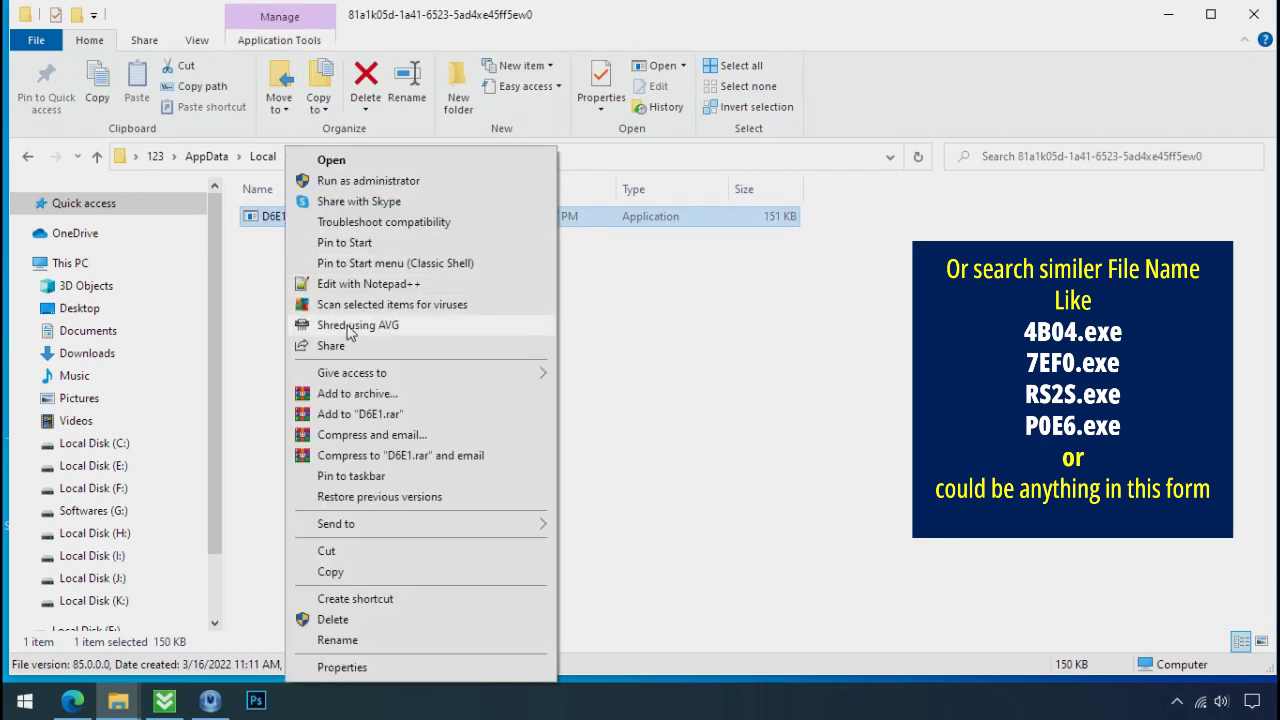
{"action": "left_click", "coordinate": [400, 619]}
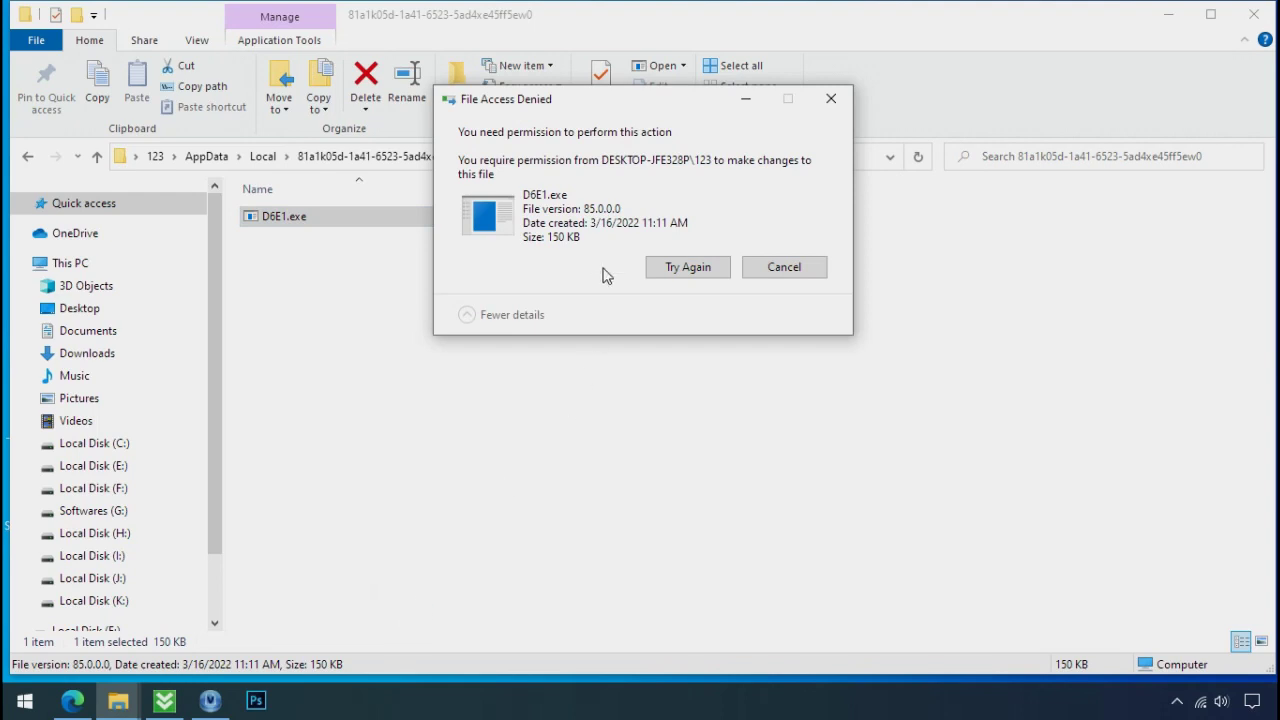
{"action": "left_click", "coordinate": [686, 271]}
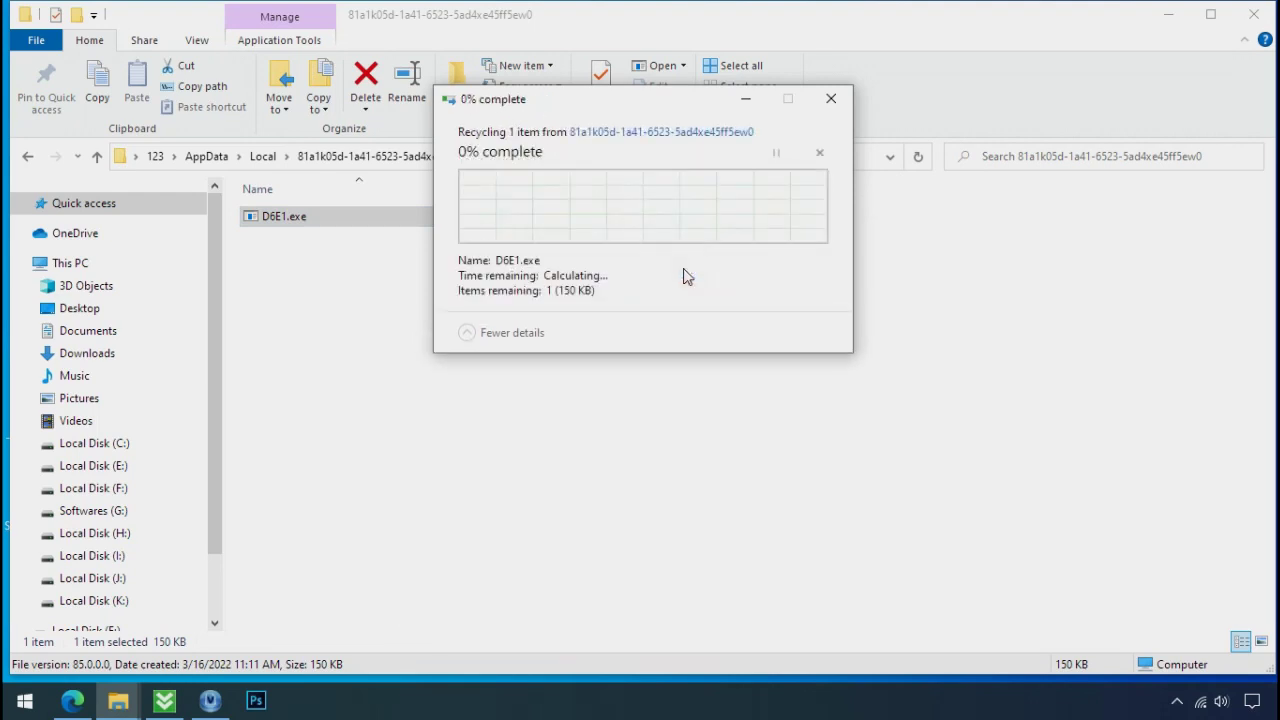
{"action": "left_click", "coordinate": [686, 272]}
{"action": "left_click", "coordinate": [686, 272]}
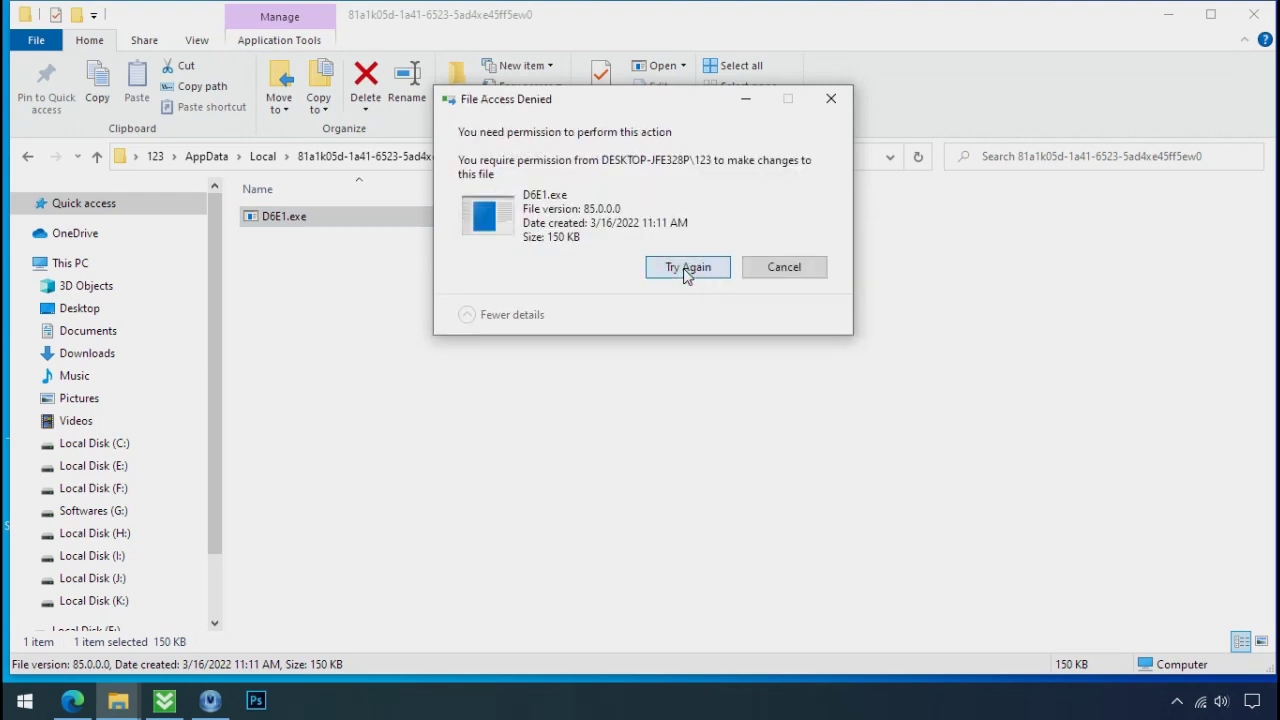
{"action": "left_click", "coordinate": [831, 98]}
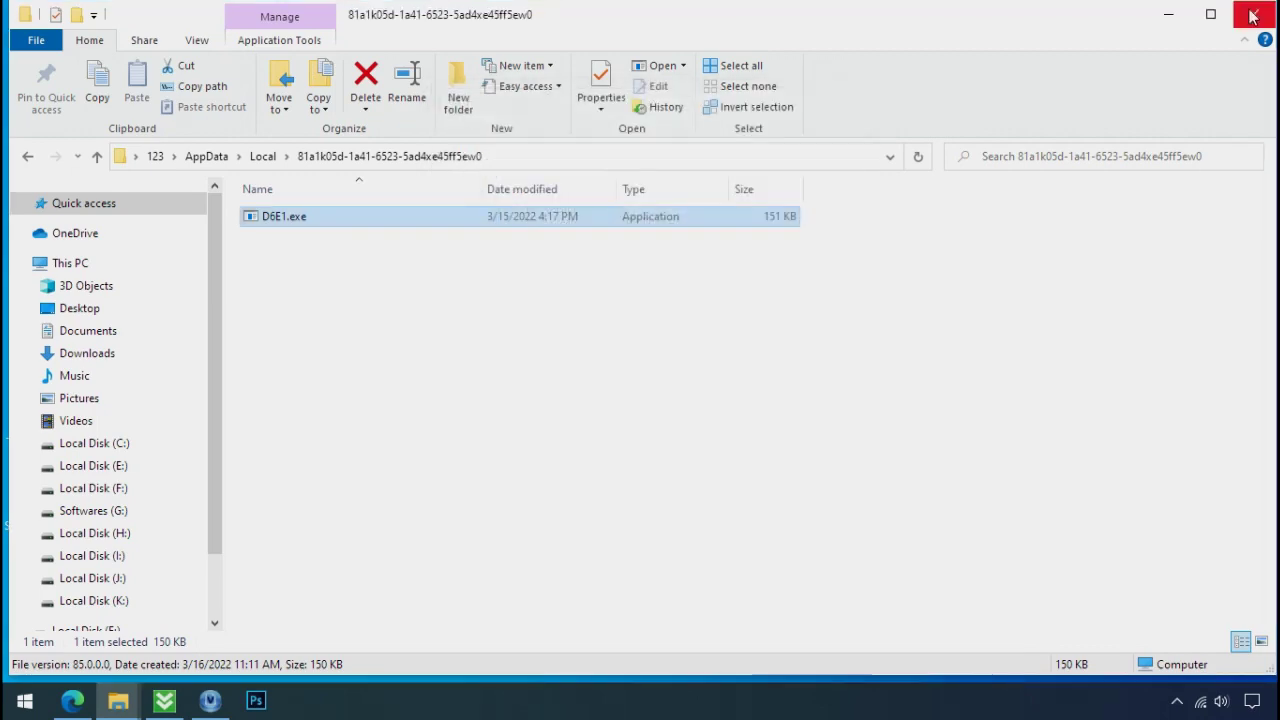
{"action": "left_click", "coordinate": [1253, 14]}
Step: In Task Manager, end both running D6E1.exe processes
{"action": "right_click", "coordinate": [966, 704]}
{"action": "left_click", "coordinate": [985, 604]}
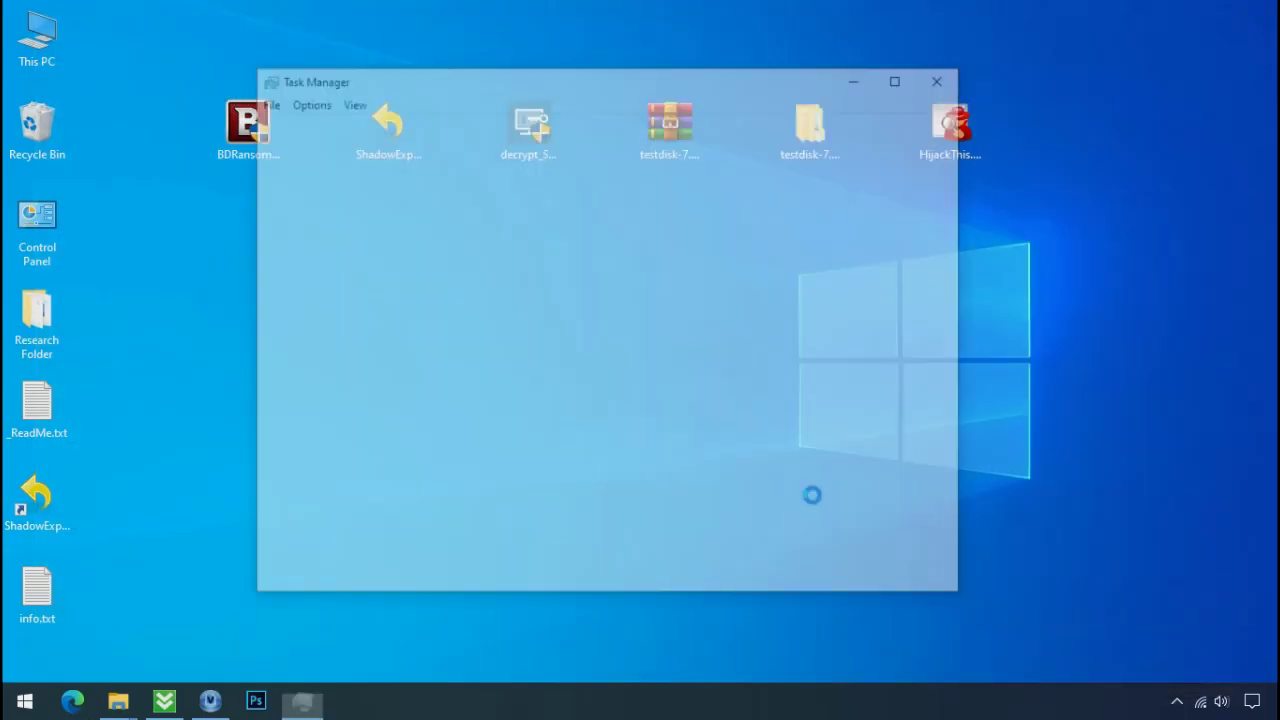
{"action": "scroll", "coordinate": [389, 250], "scroll_direction": "down", "scroll_amount": 1}
{"action": "scroll", "coordinate": [387, 262], "scroll_direction": "down", "scroll_amount": 4}
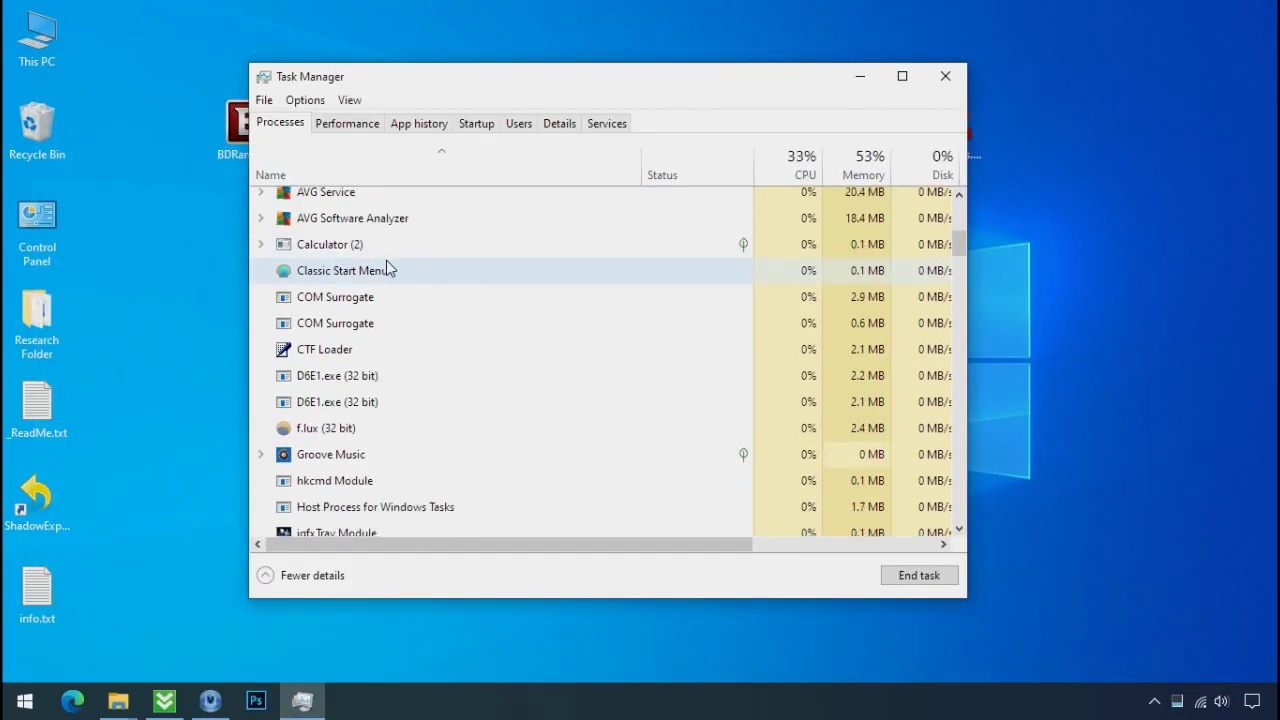
{"action": "left_click", "coordinate": [383, 290]}
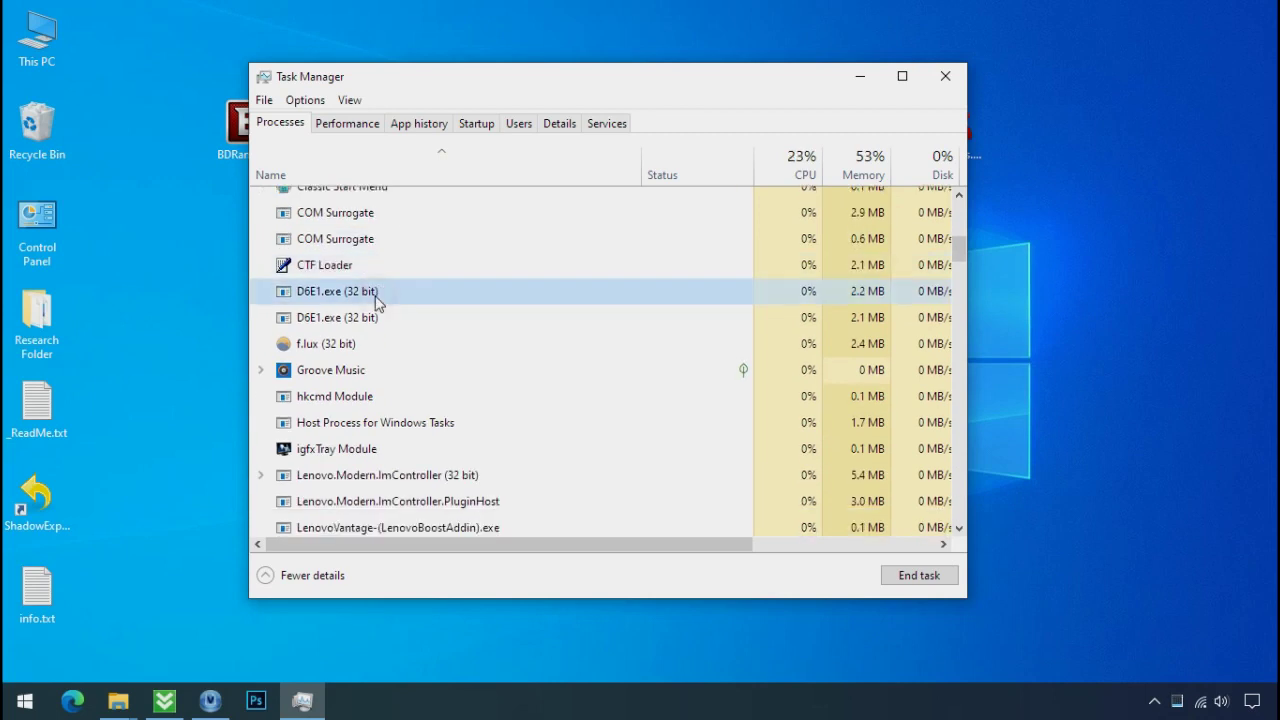
{"action": "right_click", "coordinate": [374, 327]}
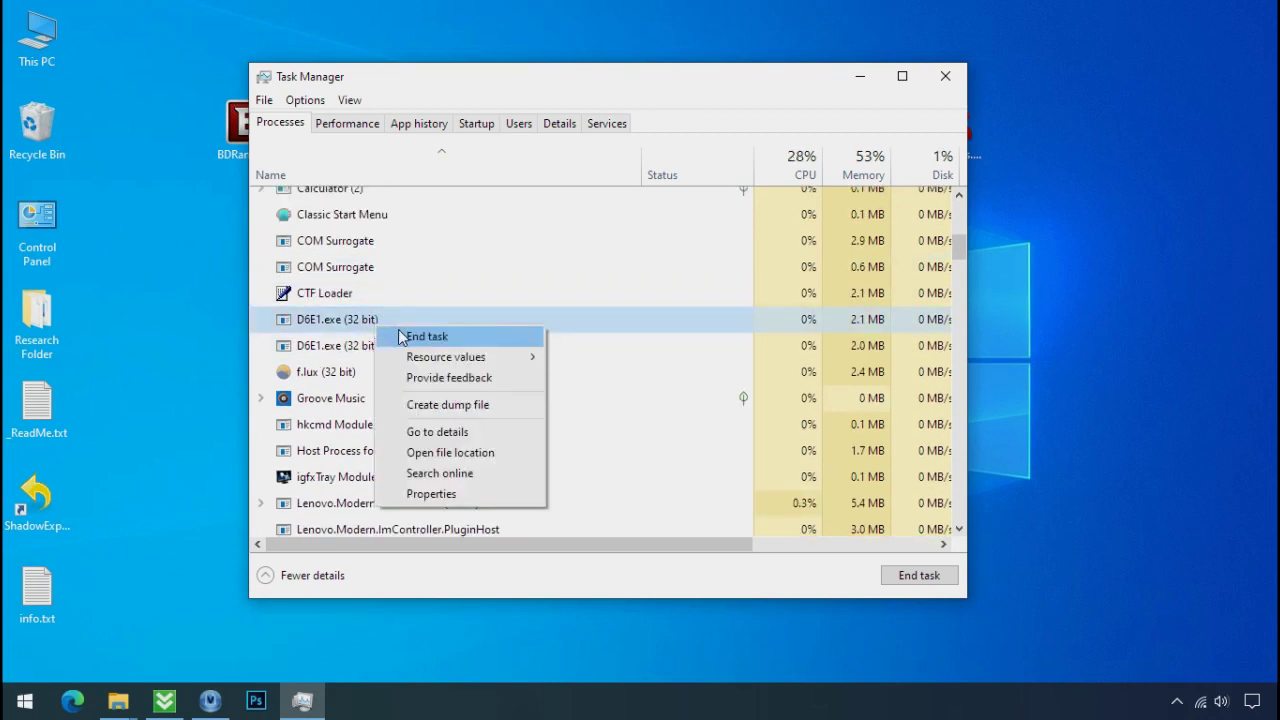
{"action": "left_click", "coordinate": [400, 337]}
{"action": "right_click", "coordinate": [378, 328]}
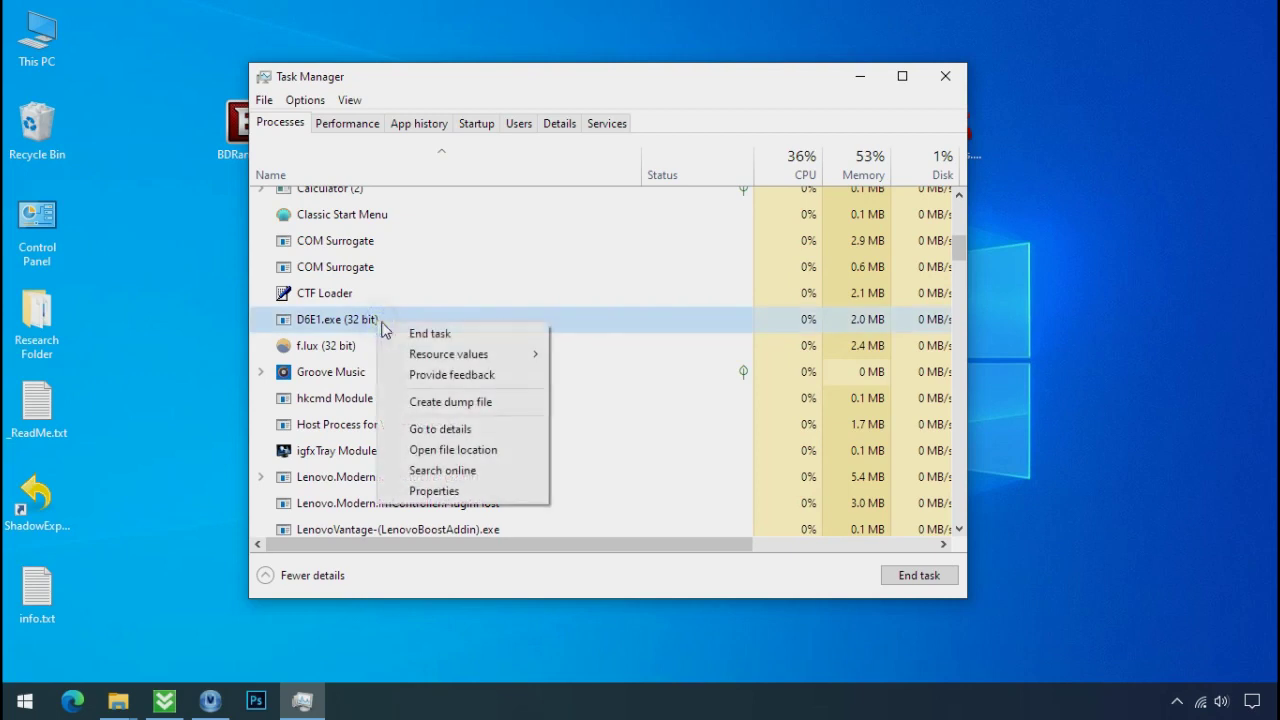
{"action": "left_click", "coordinate": [400, 333]}
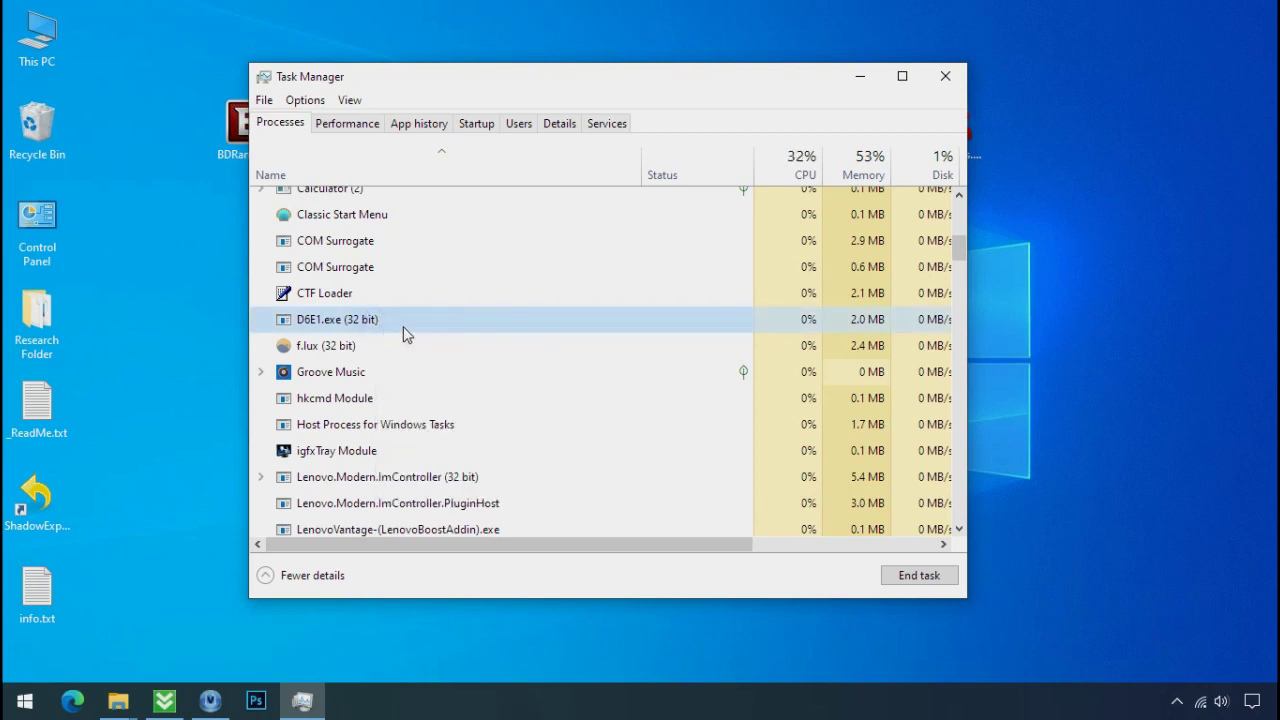
Step: Disable D6E1.exe in the Startup list, close Task Manager, and delete D6E1.exe from its folder
{"action": "left_click", "coordinate": [476, 124]}
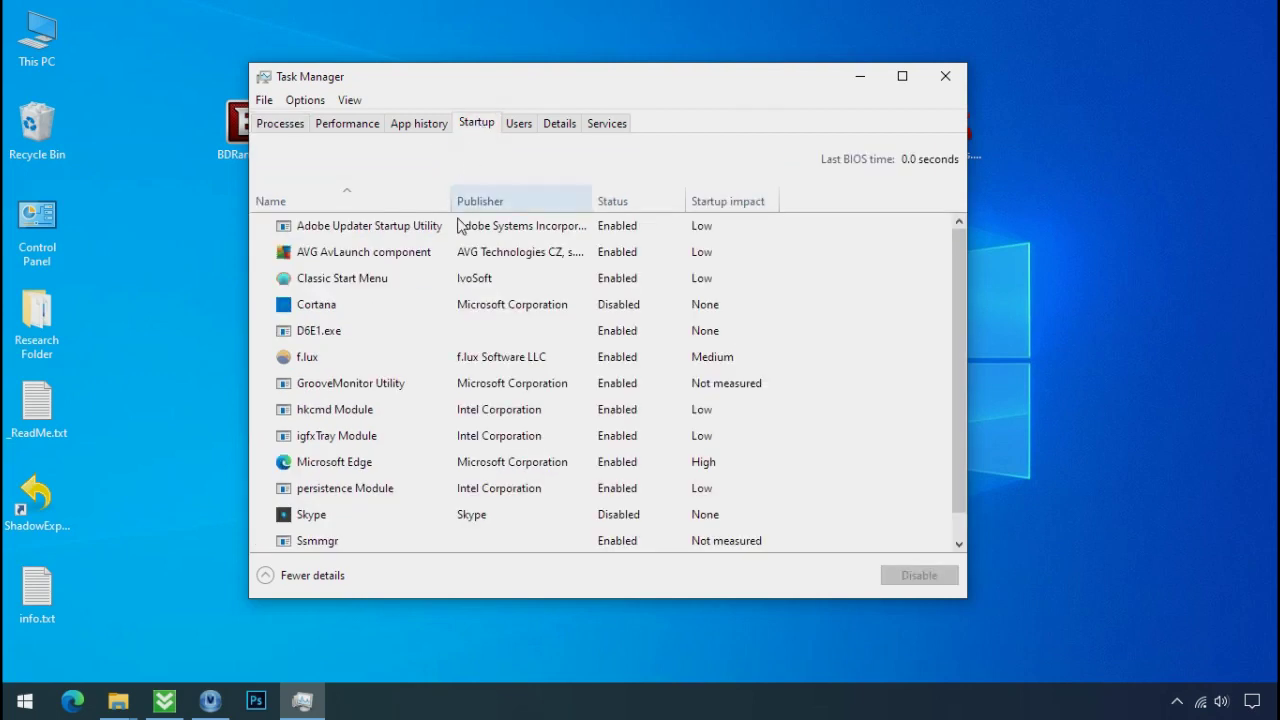
{"action": "right_click", "coordinate": [435, 332]}
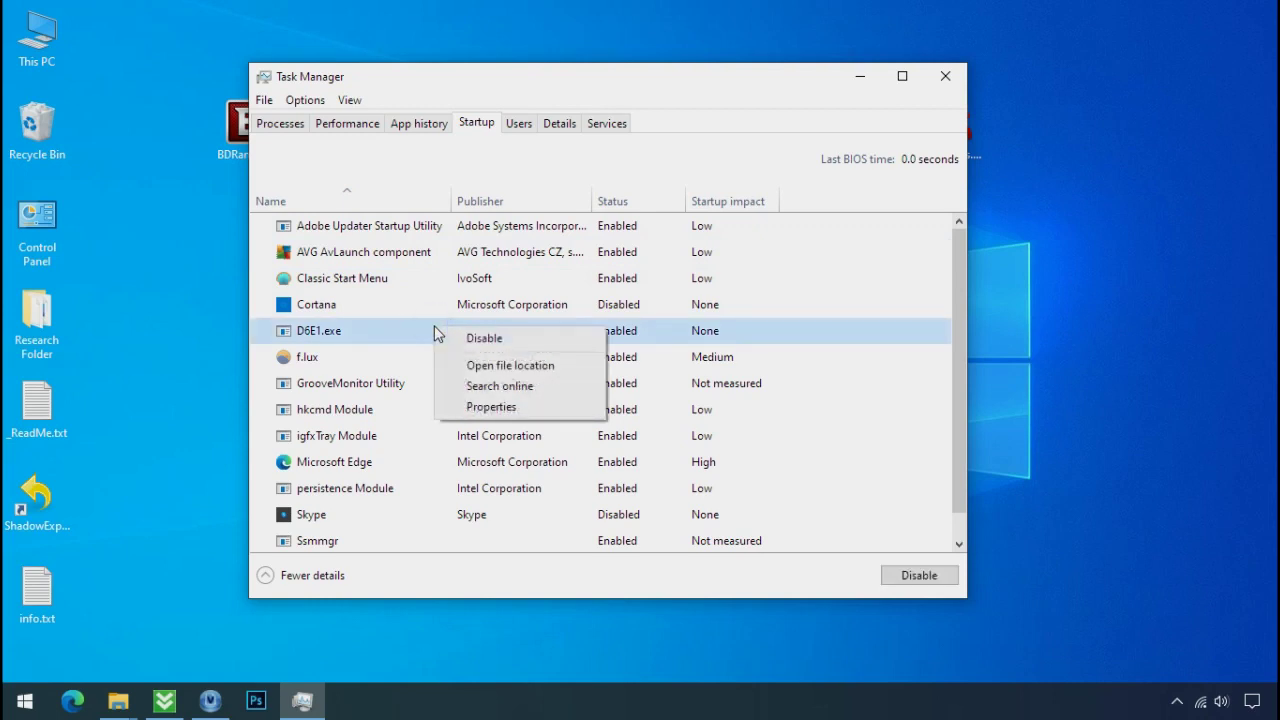
{"action": "left_click", "coordinate": [447, 340]}
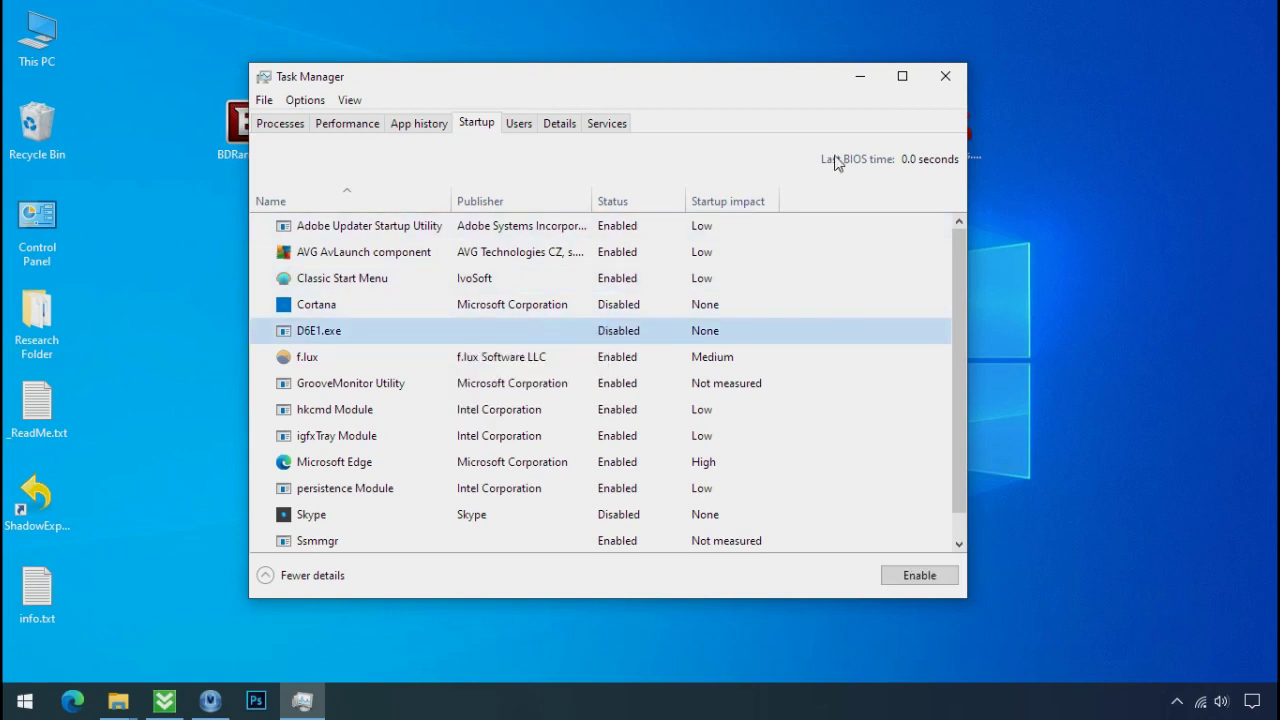
{"action": "left_click", "coordinate": [945, 76]}
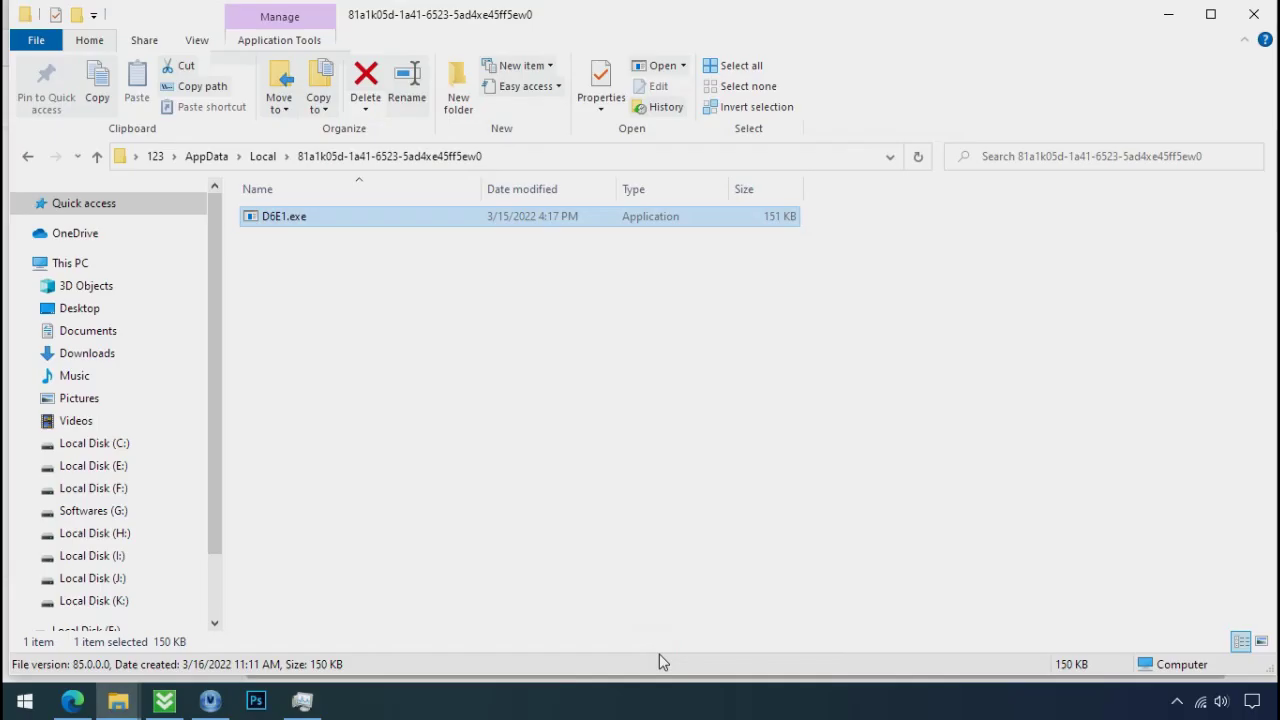
{"action": "right_click", "coordinate": [307, 226]}
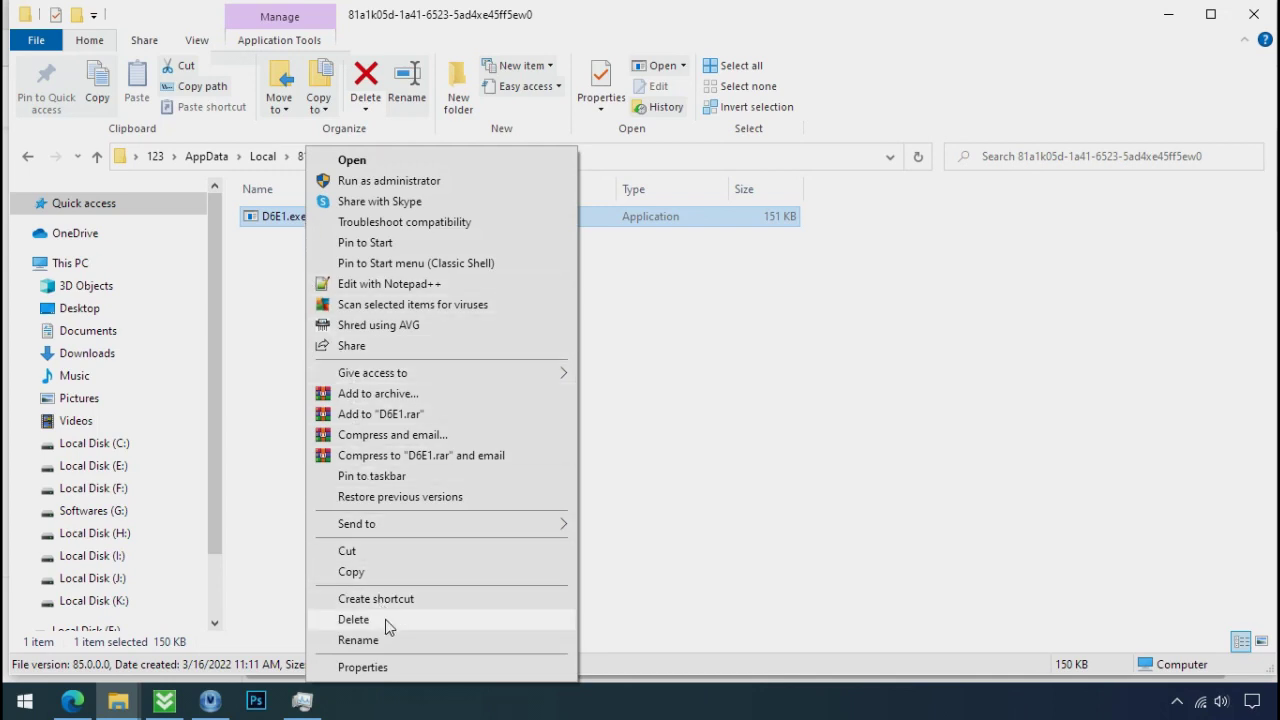
{"action": "left_click", "coordinate": [353, 620]}
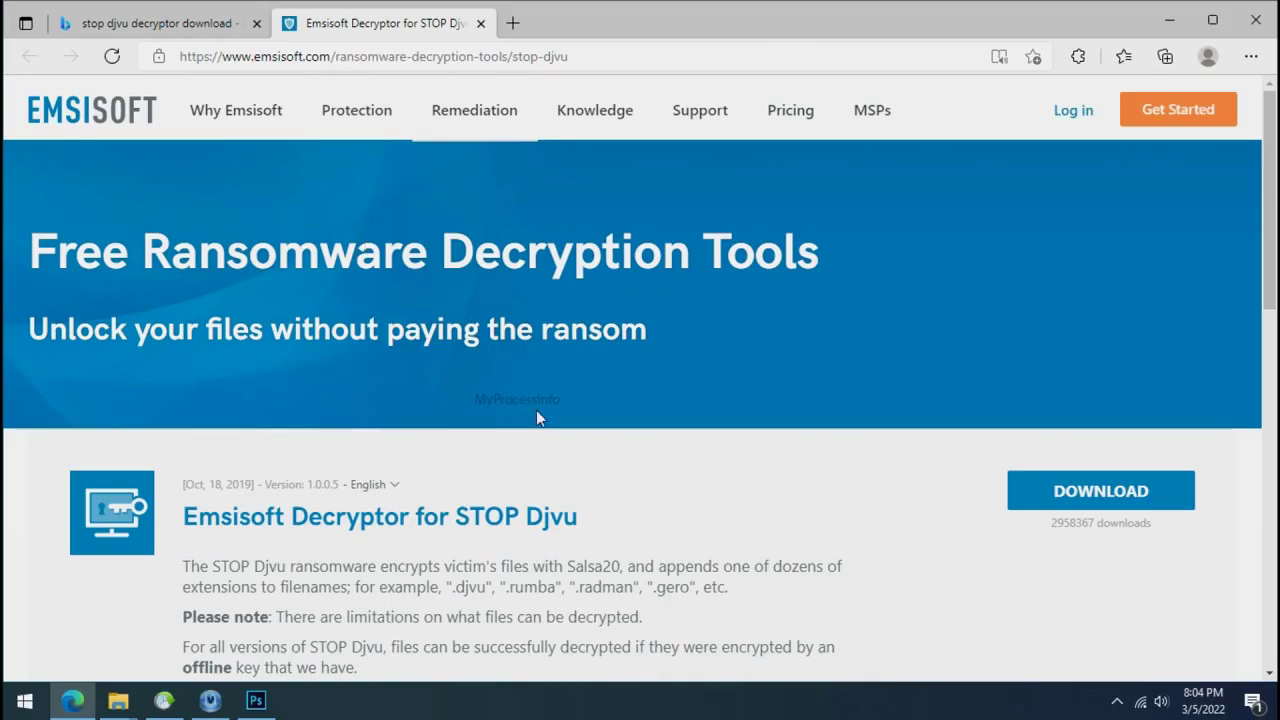
Step: Let the Emsisoft STOP Djvu decryptor finish downloading, then close Edge
{"action": "scroll", "coordinate": [826, 497], "scroll_direction": "down", "scroll_amount": 1}
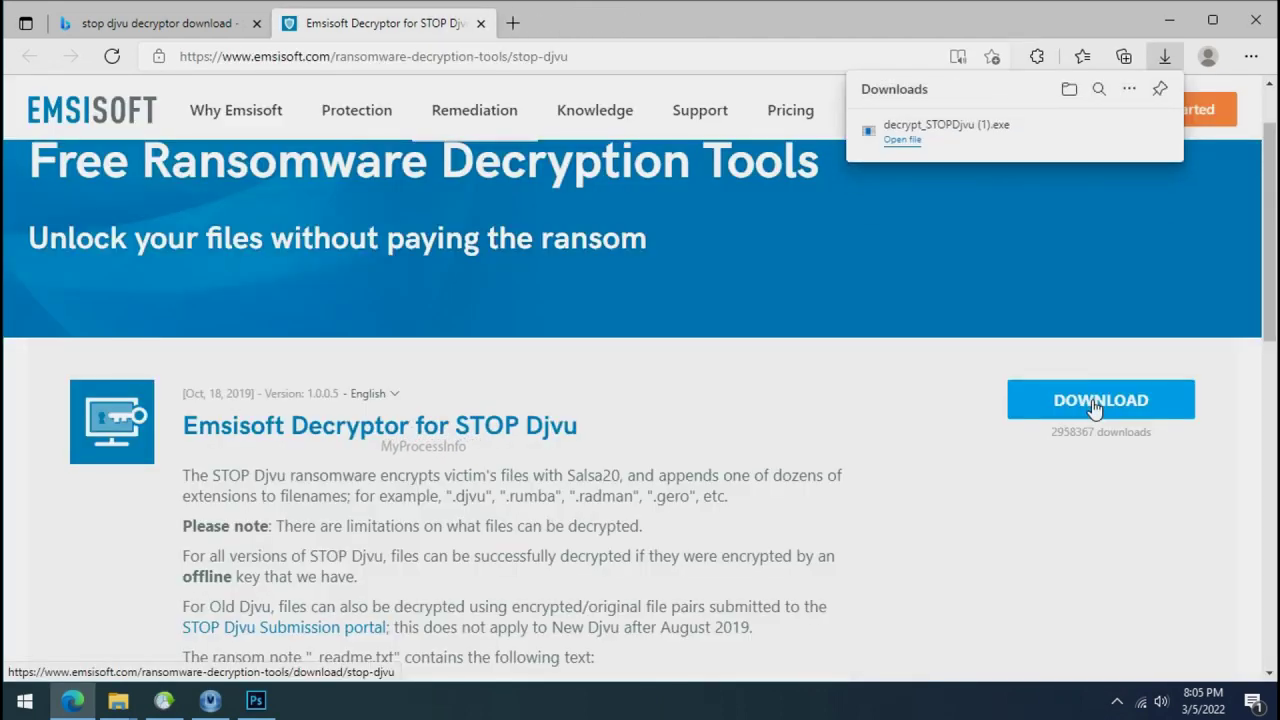
{"action": "left_click", "coordinate": [1250, 28]}
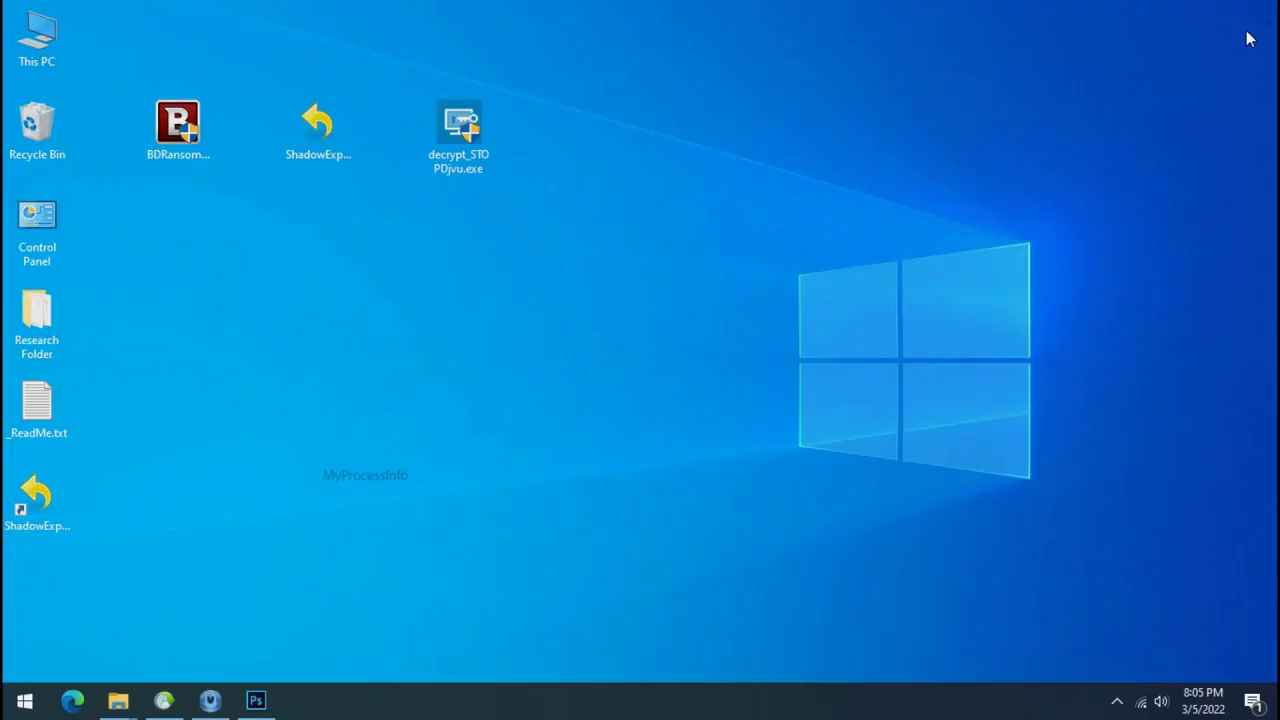
Step: Run decrypt_STOPDjvu.exe from the desktop
{"action": "double_click", "coordinate": [462, 130]}
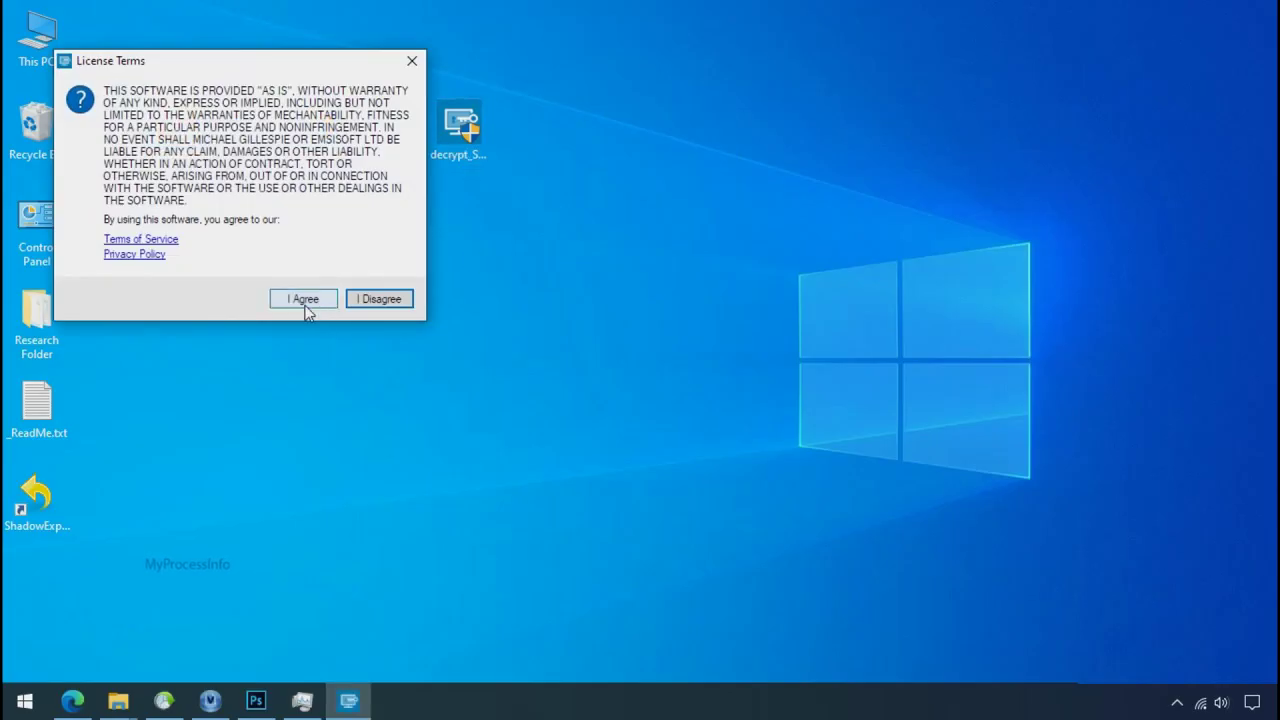
Step: Accept the terms and disclaimer, replace the object list with Desktop\Research Folder, and run Decrypt
{"action": "left_click", "coordinate": [304, 300]}
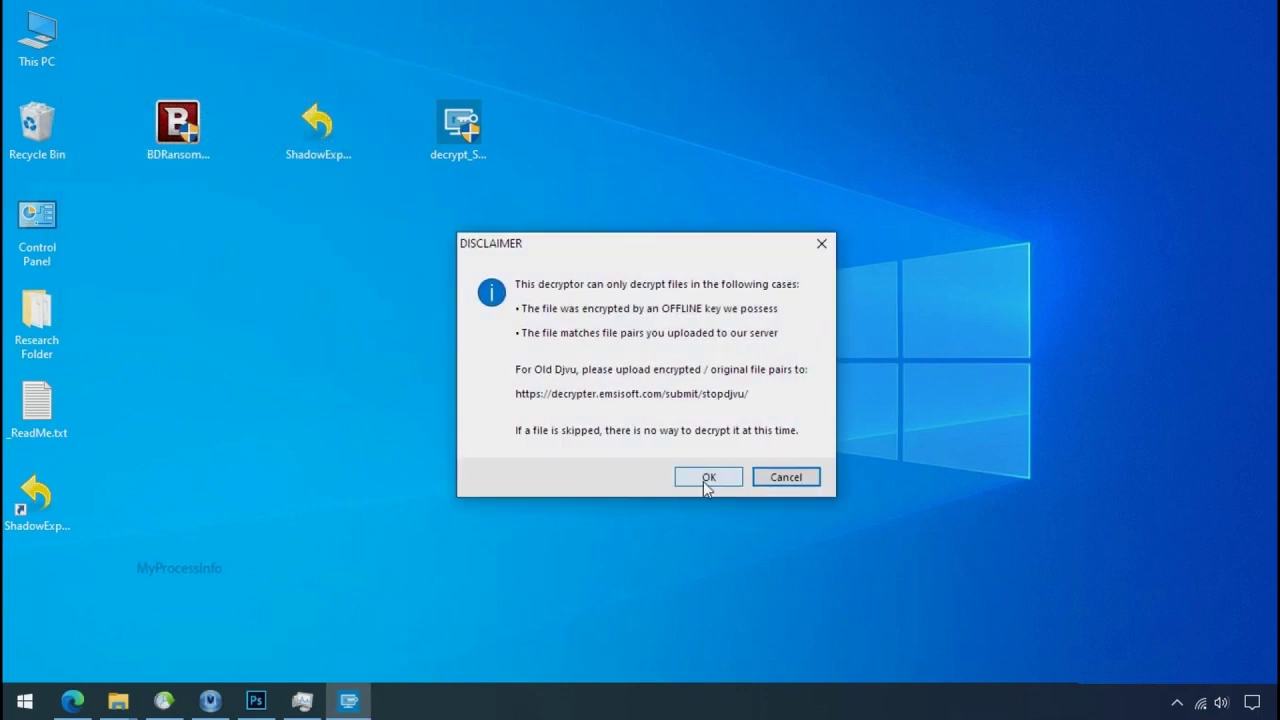
{"action": "left_click", "coordinate": [706, 478]}
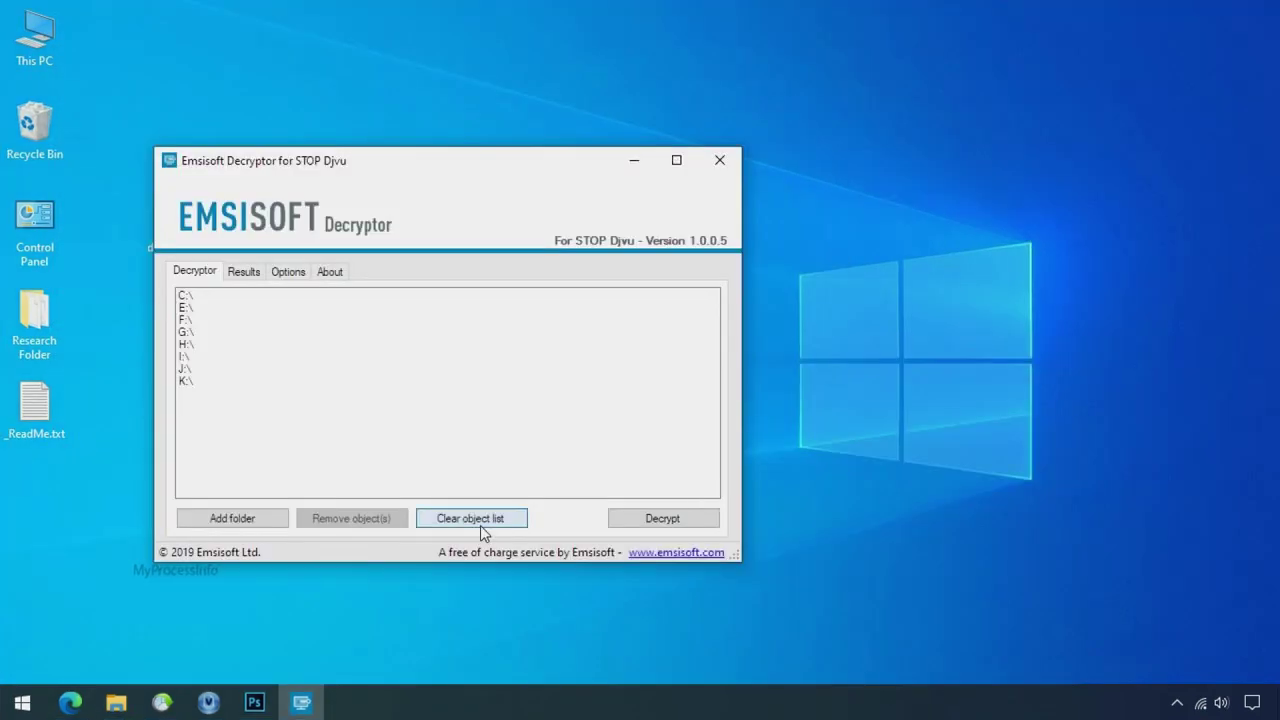
{"action": "left_click", "coordinate": [480, 522]}
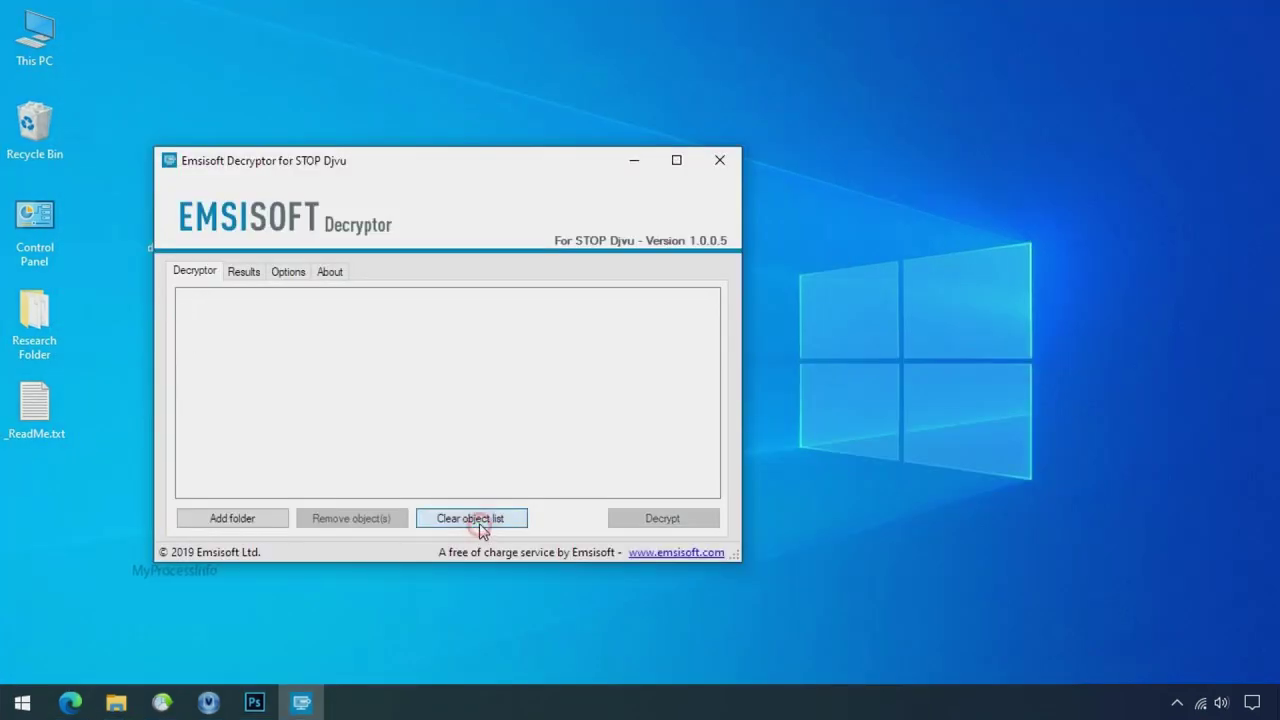
{"action": "left_click", "coordinate": [232, 519]}
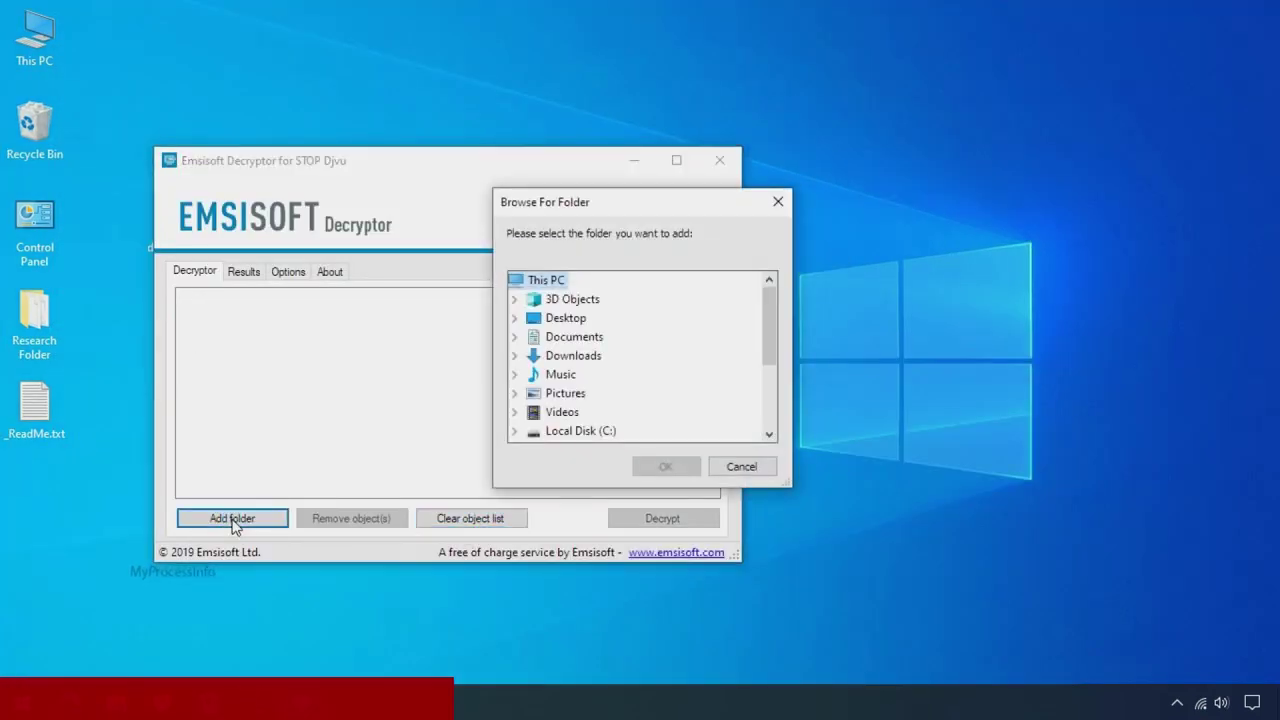
{"action": "double_click", "coordinate": [565, 318]}
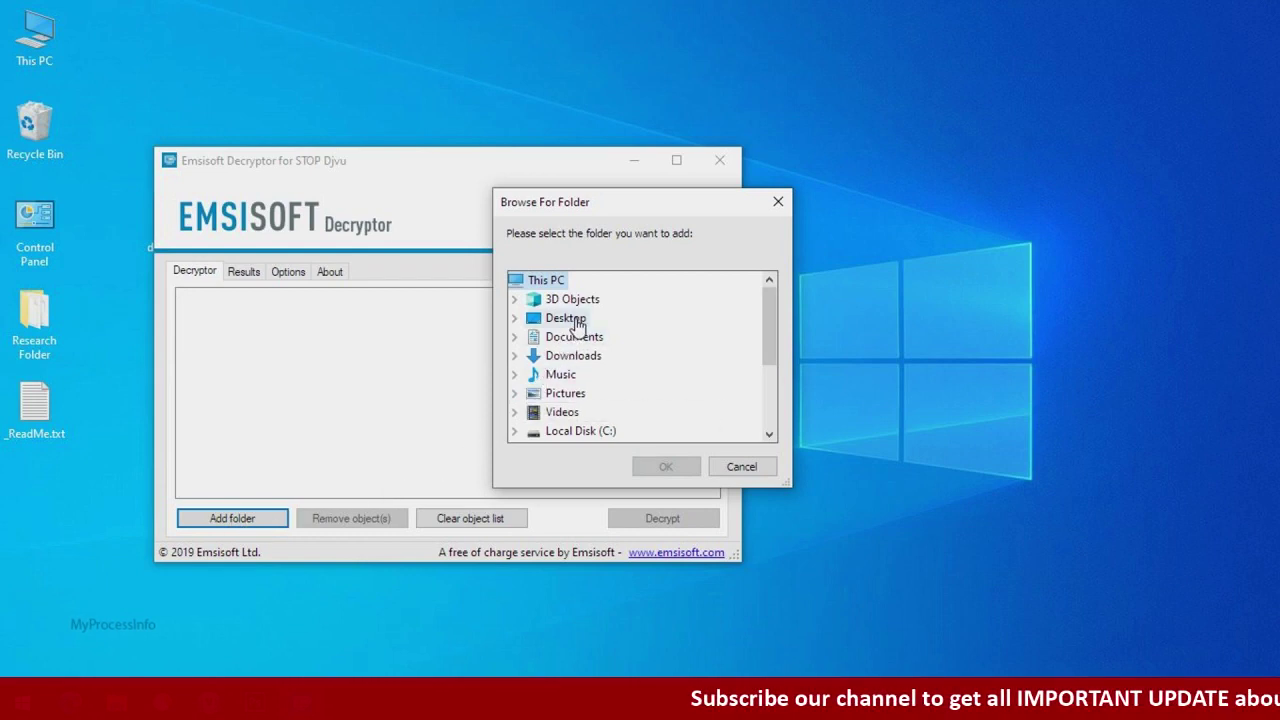
{"action": "left_click", "coordinate": [602, 337]}
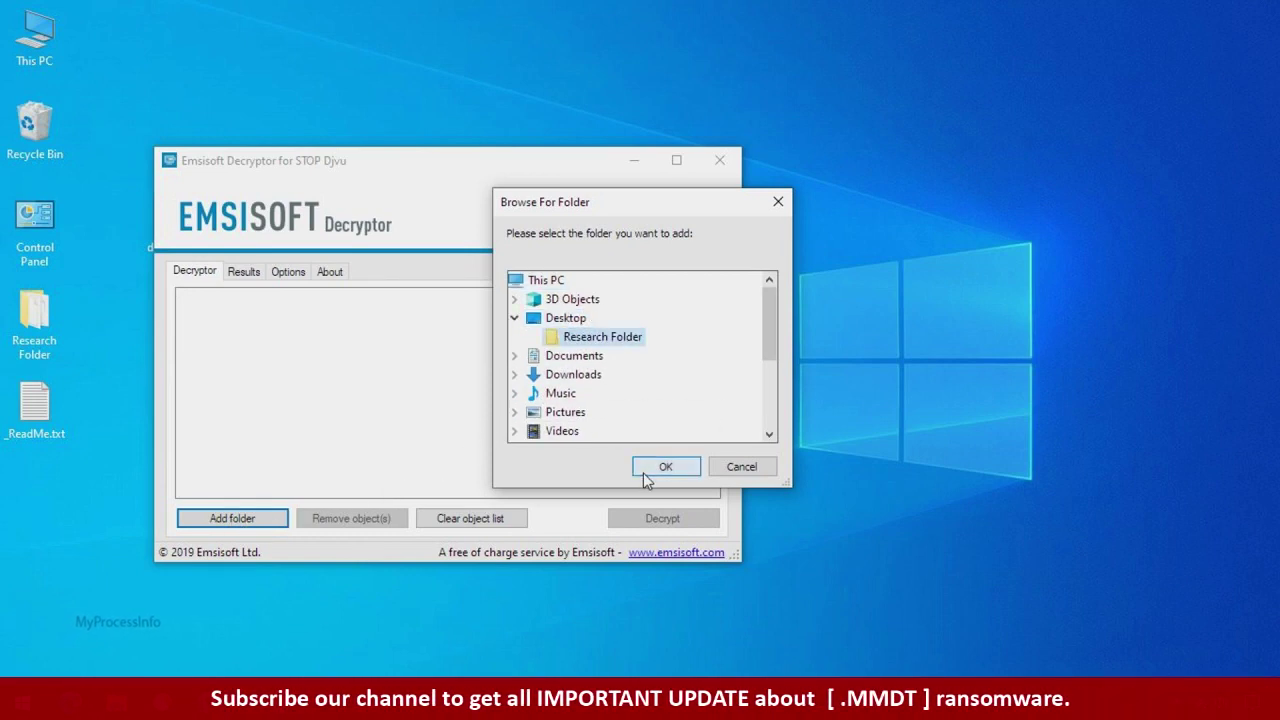
{"action": "left_click", "coordinate": [646, 471]}
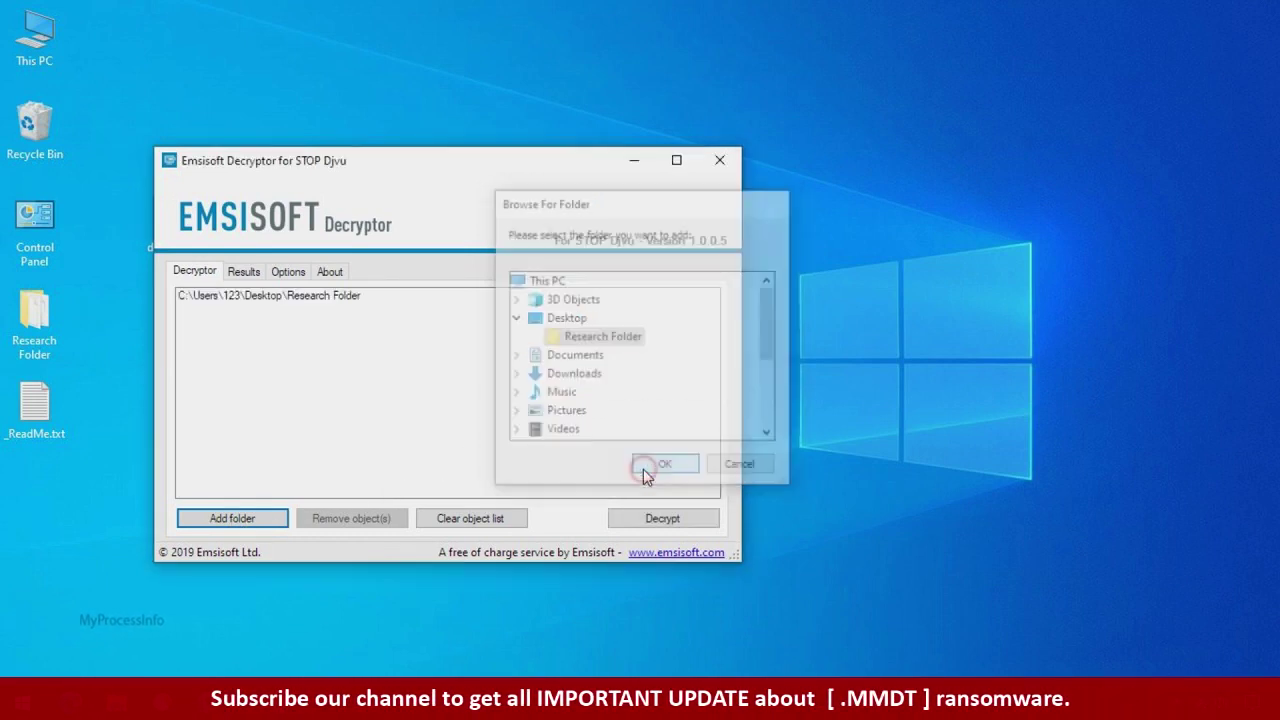
{"action": "left_click", "coordinate": [663, 522]}
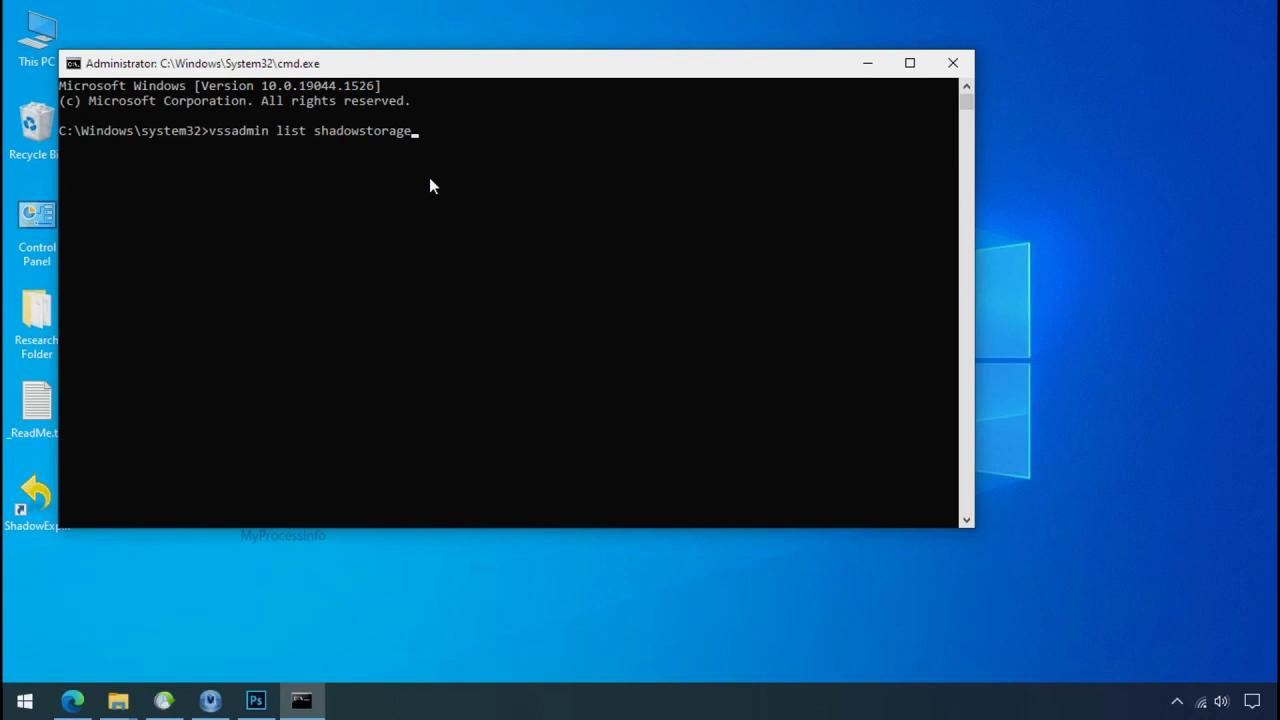
Step: Run vssadmin list shadowstorage to show shadow storage for drives C: and H:
{"action": "key", "text": "Return"}
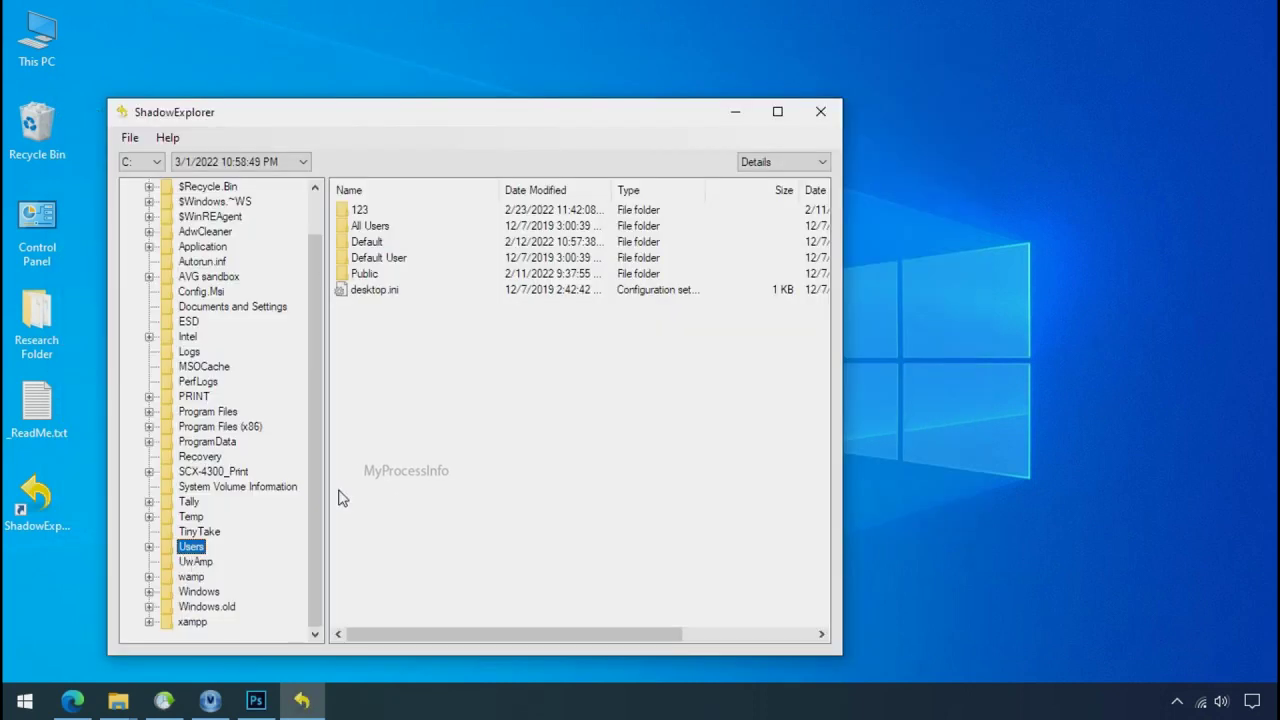
Step: Browse to user 123's Desktop in the snapshot and choose Export on Research Folder
{"action": "double_click", "coordinate": [360, 210]}
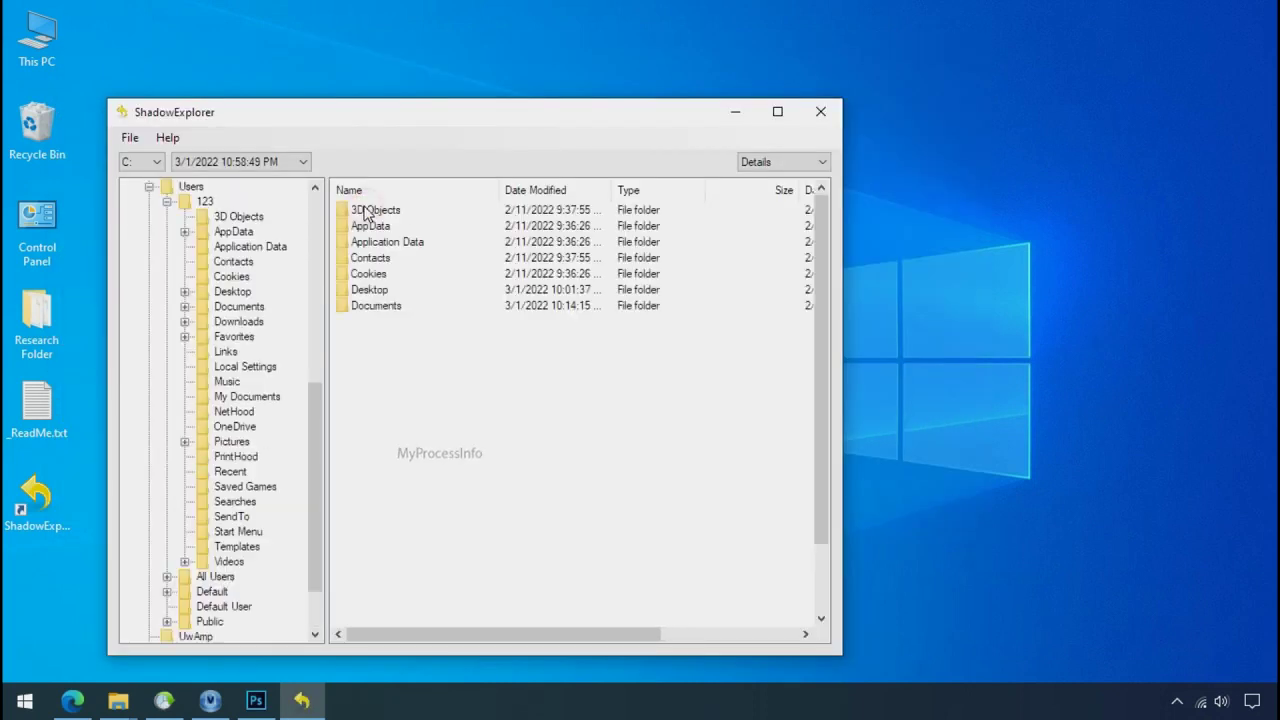
{"action": "double_click", "coordinate": [378, 289]}
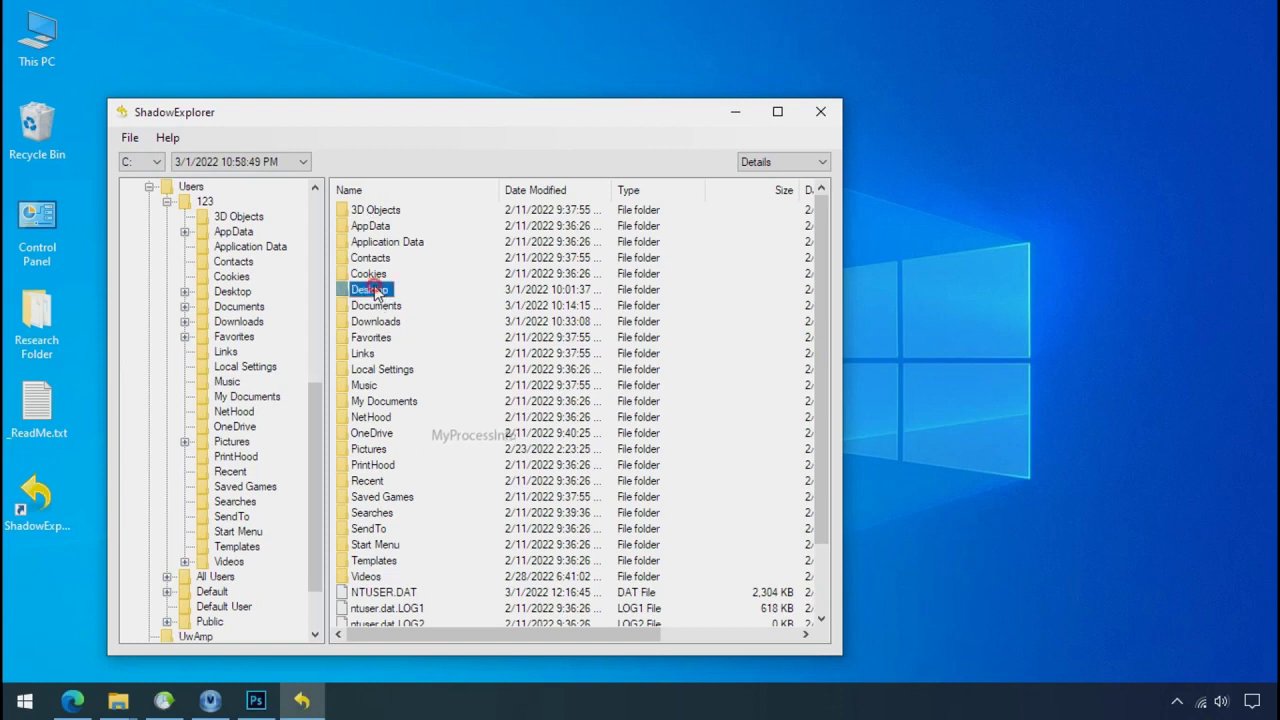
{"action": "right_click", "coordinate": [405, 216]}
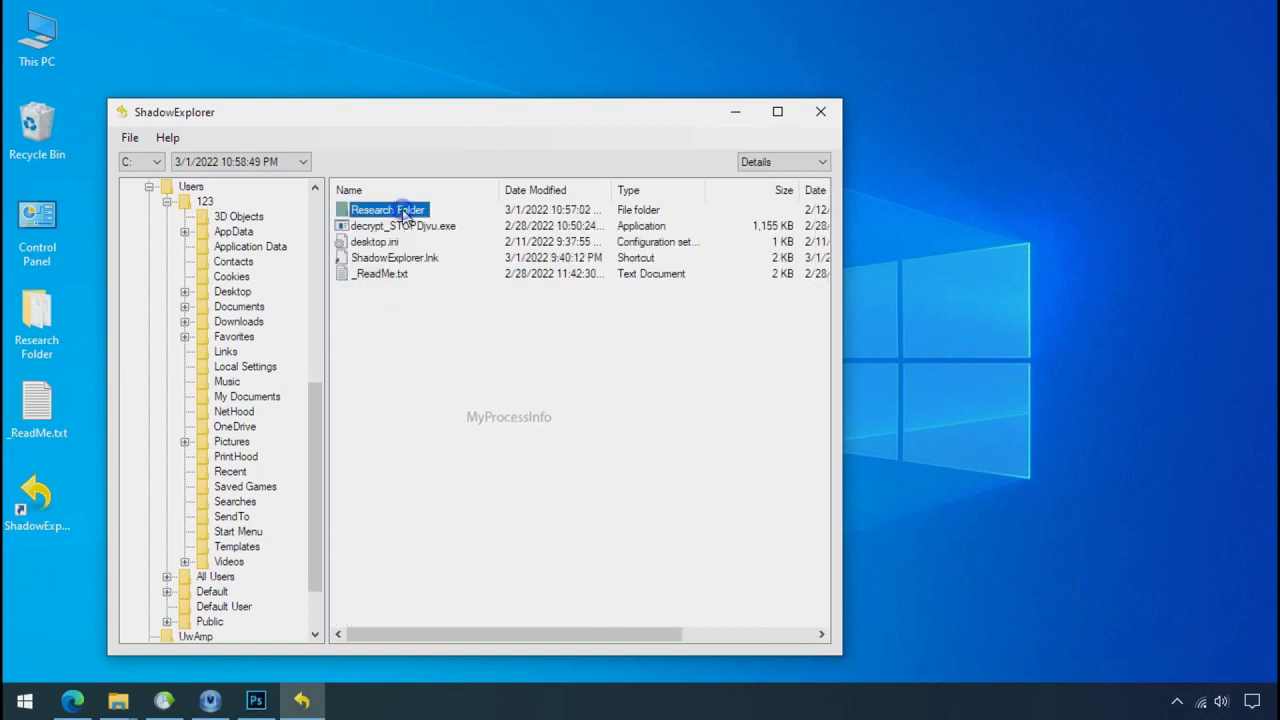
{"action": "left_click", "coordinate": [452, 221]}
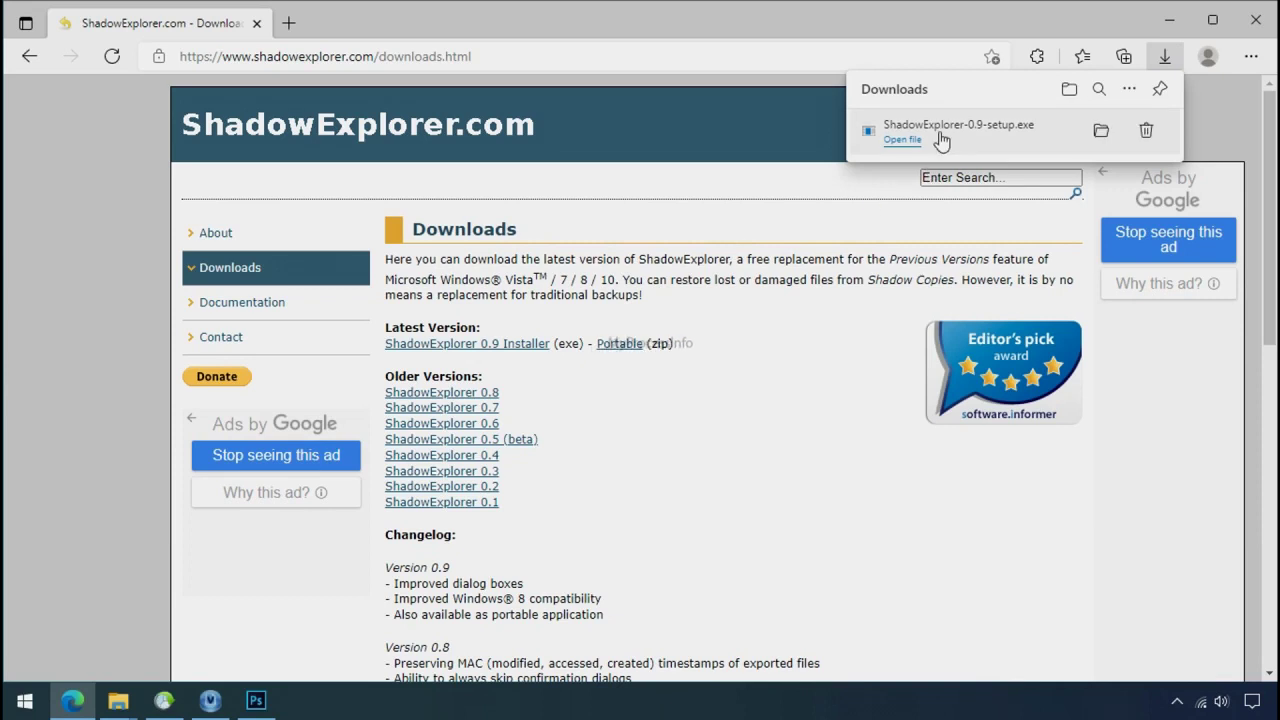
Step: Close the Edge window showing the ShadowExplorer downloads page
{"action": "left_click", "coordinate": [1256, 20]}
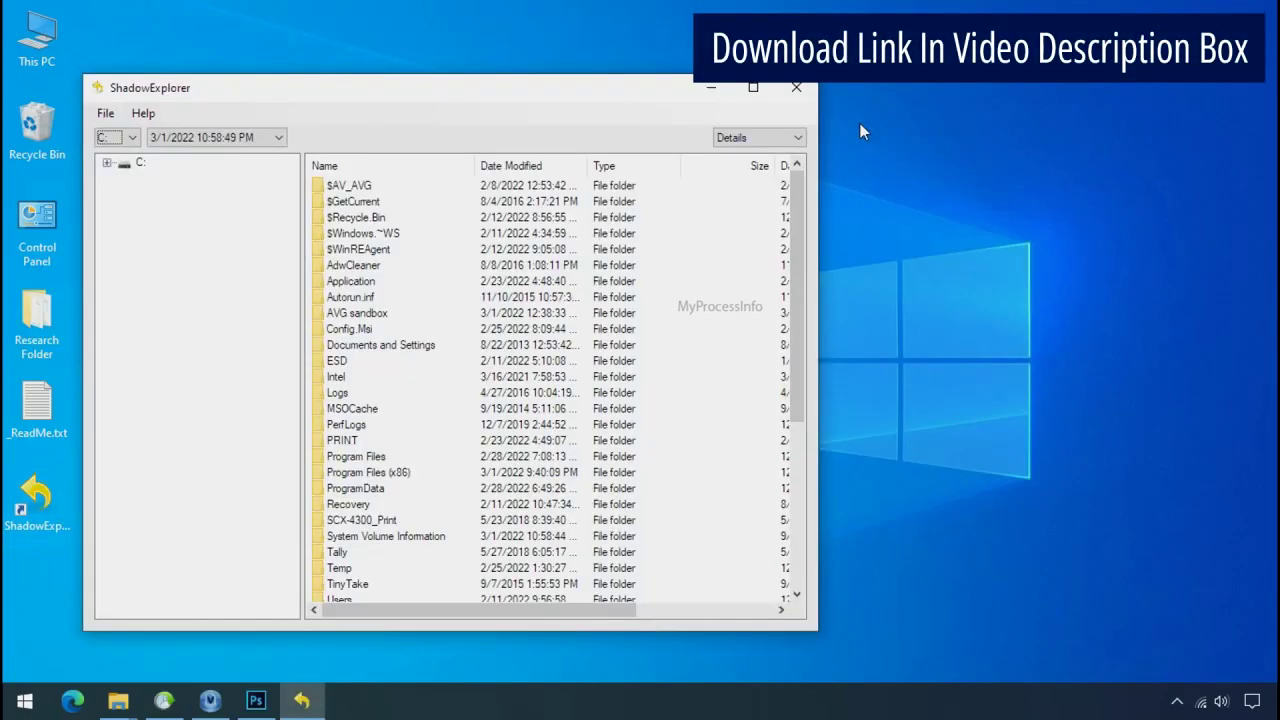
Step: Select drive C: and the 3/1/2022 10:58:49 PM snapshot in ShadowExplorer
{"action": "left_click", "coordinate": [128, 137]}
{"action": "left_click", "coordinate": [124, 156]}
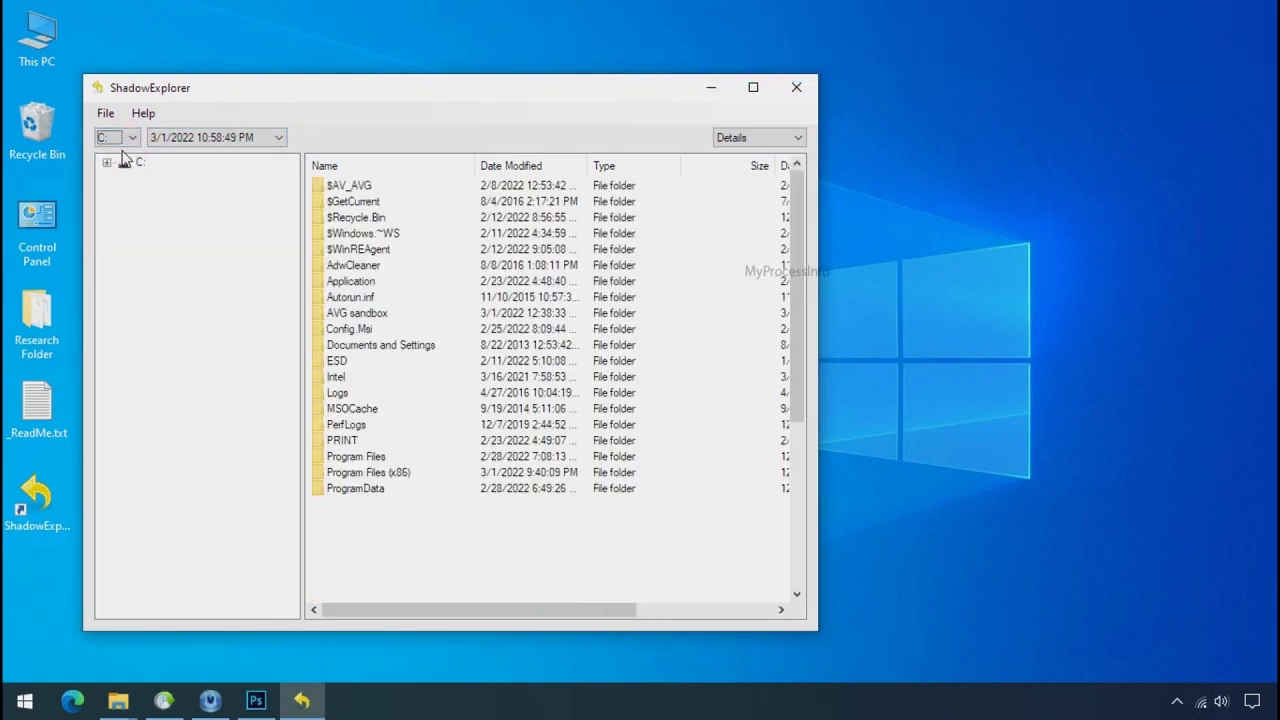
{"action": "left_click", "coordinate": [244, 138]}
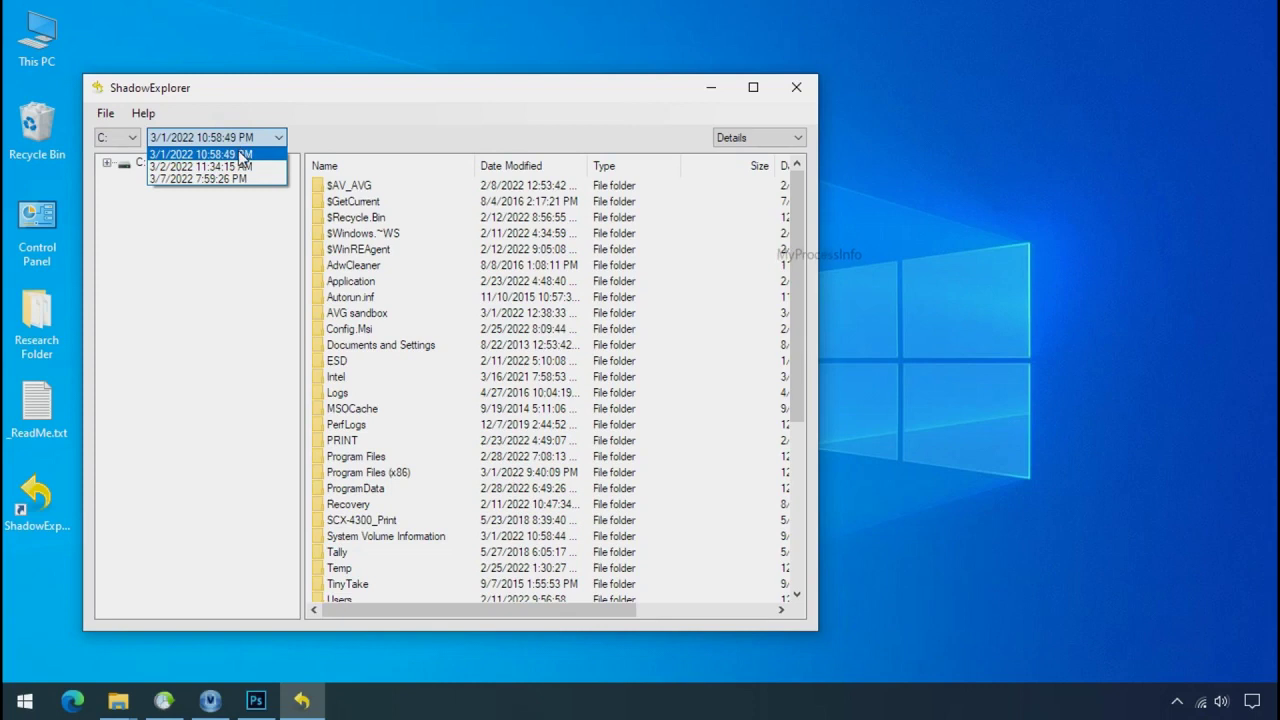
{"action": "left_click", "coordinate": [231, 155]}
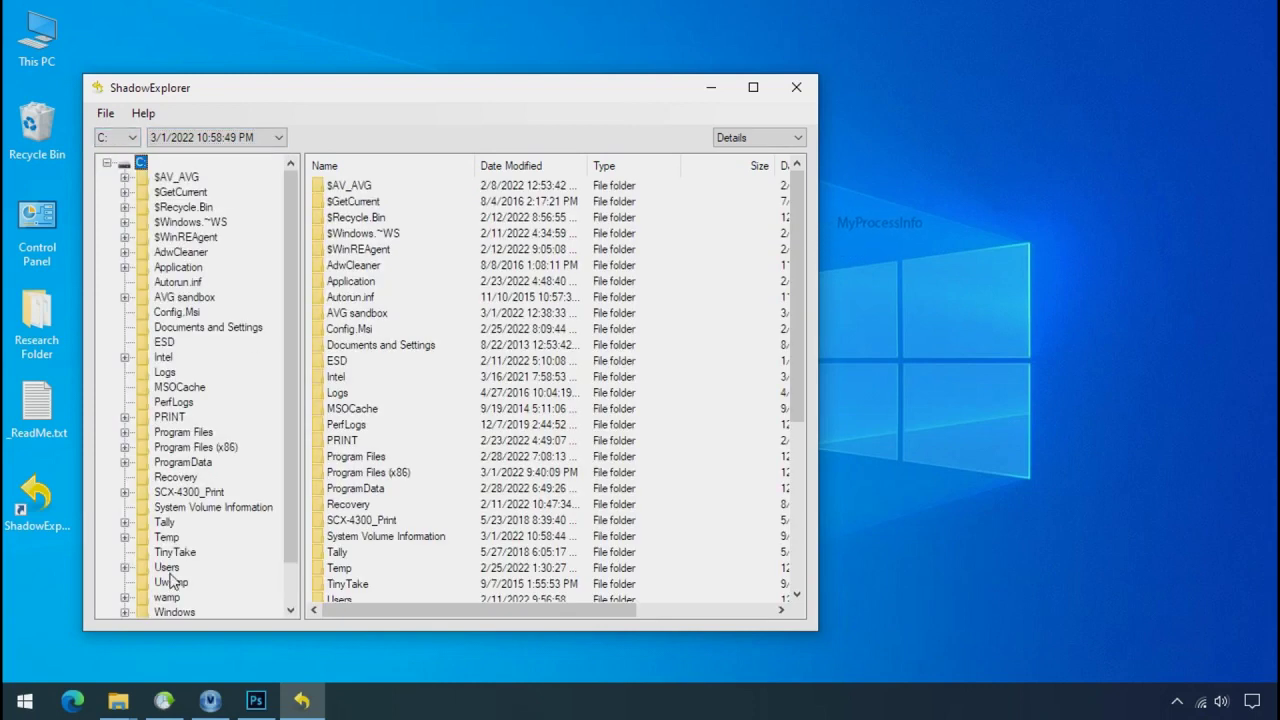
Step: Navigate to Users\123\Desktop and choose Export on Research Folder
{"action": "left_click", "coordinate": [166, 567]}
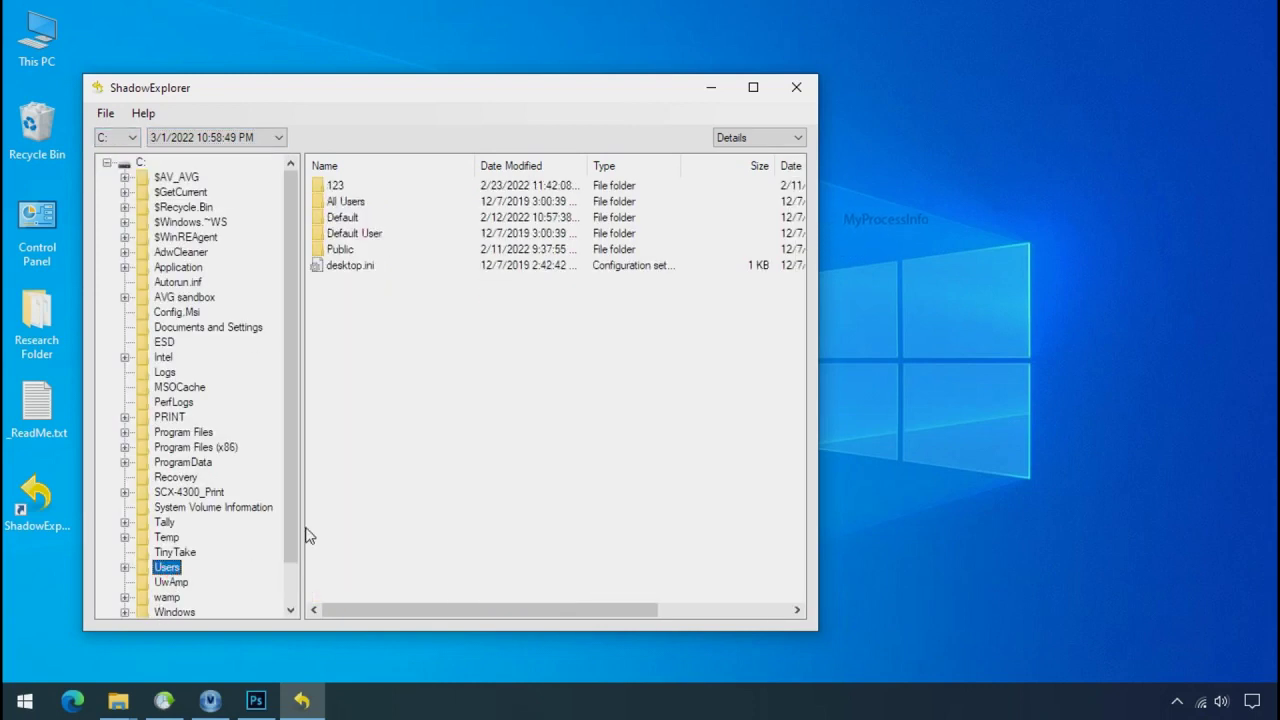
{"action": "double_click", "coordinate": [336, 186]}
{"action": "left_click", "coordinate": [345, 266]}
{"action": "double_click", "coordinate": [349, 268]}
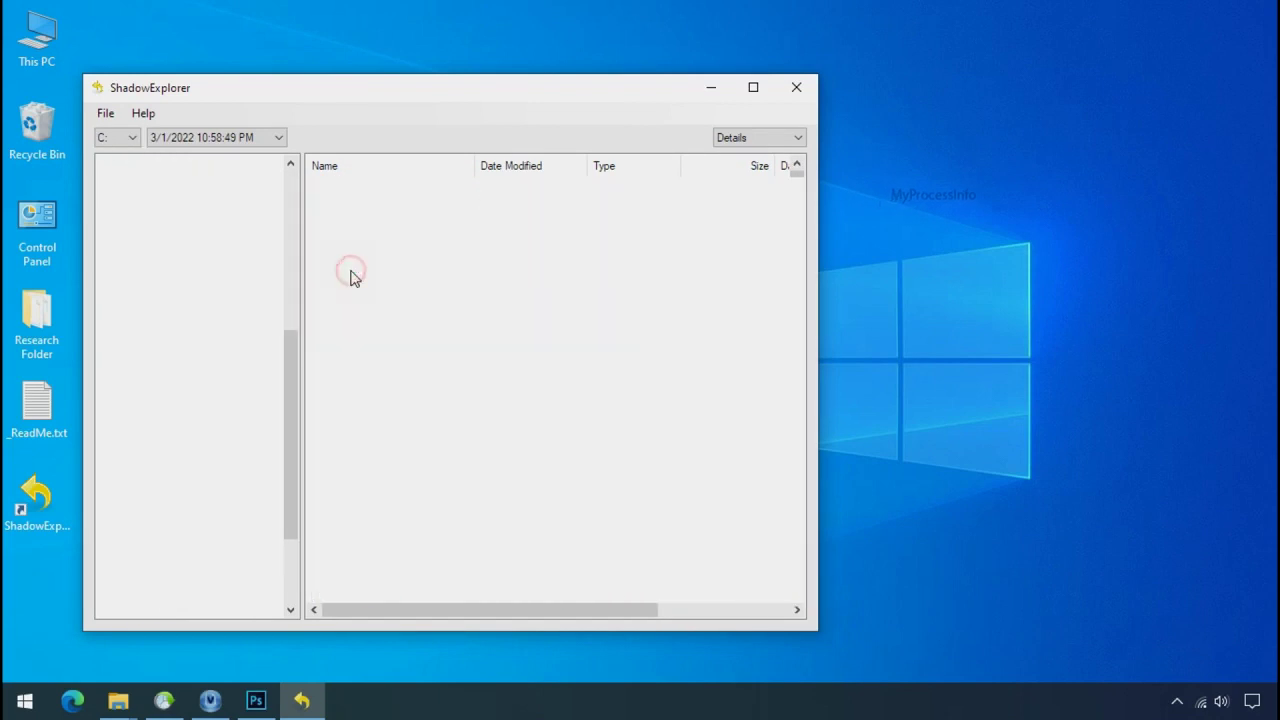
{"action": "left_click", "coordinate": [366, 188]}
{"action": "right_click", "coordinate": [358, 184]}
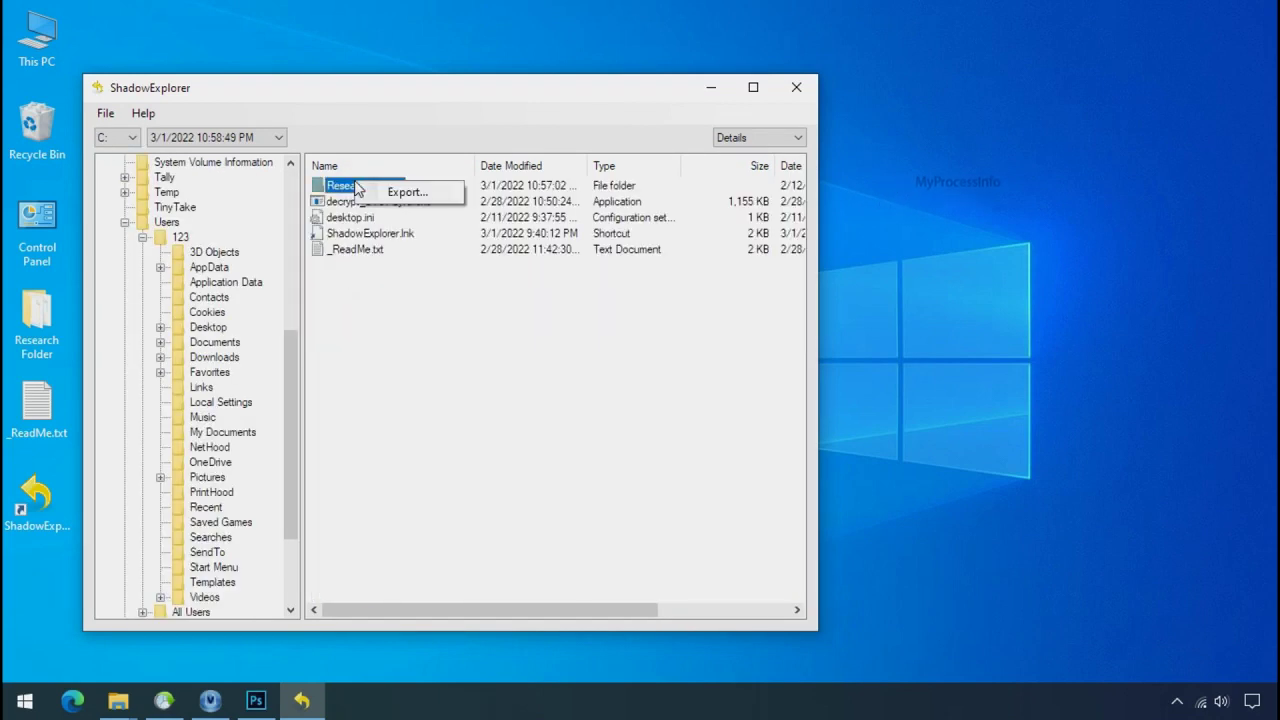
{"action": "left_click", "coordinate": [384, 194]}
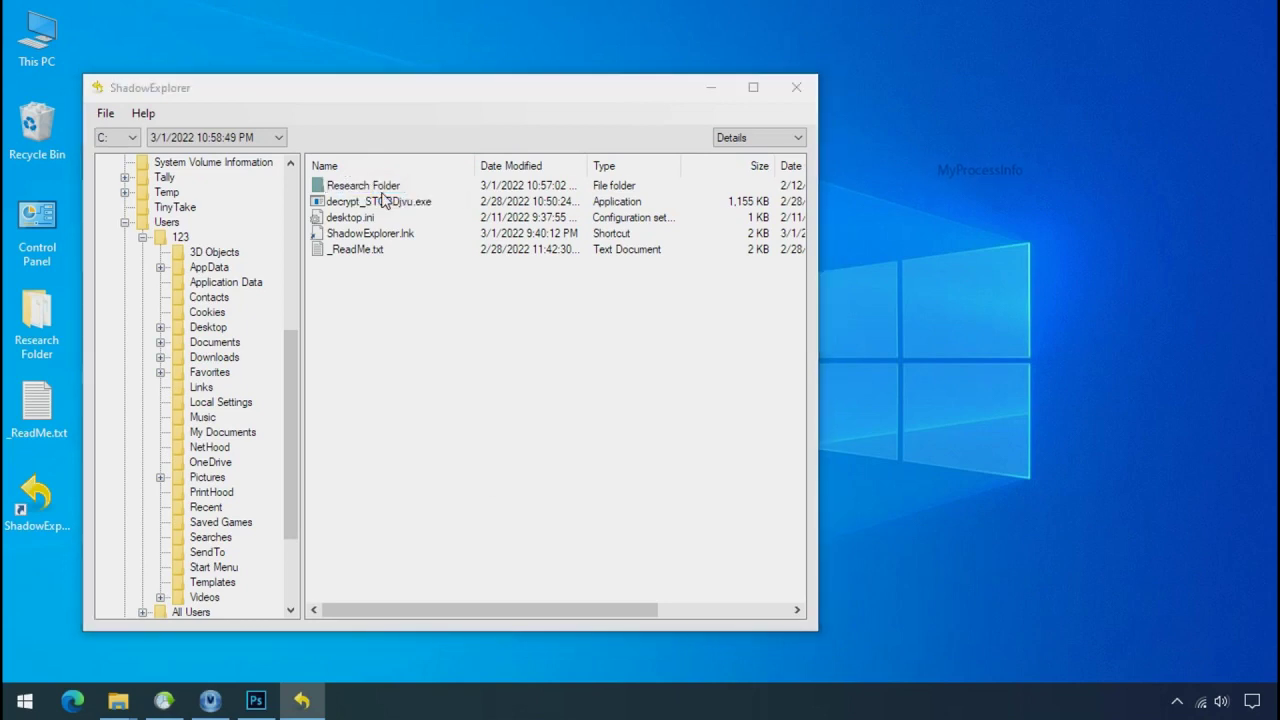
Step: Export Research Folder into the Recover folder on Softwares (G:)
{"action": "double_click", "coordinate": [563, 337]}
{"action": "scroll", "coordinate": [607, 358], "scroll_direction": "down", "scroll_amount": 1}
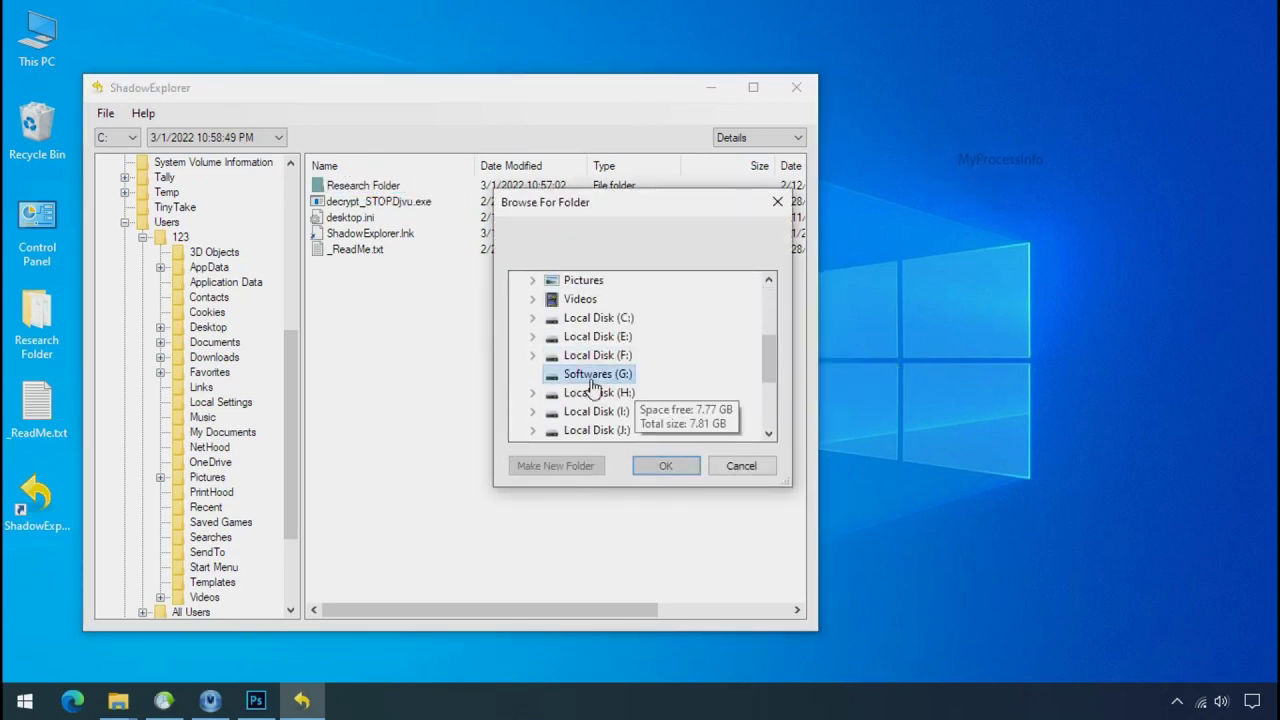
{"action": "double_click", "coordinate": [597, 373]}
{"action": "left_click", "coordinate": [601, 392]}
{"action": "left_click", "coordinate": [658, 465]}
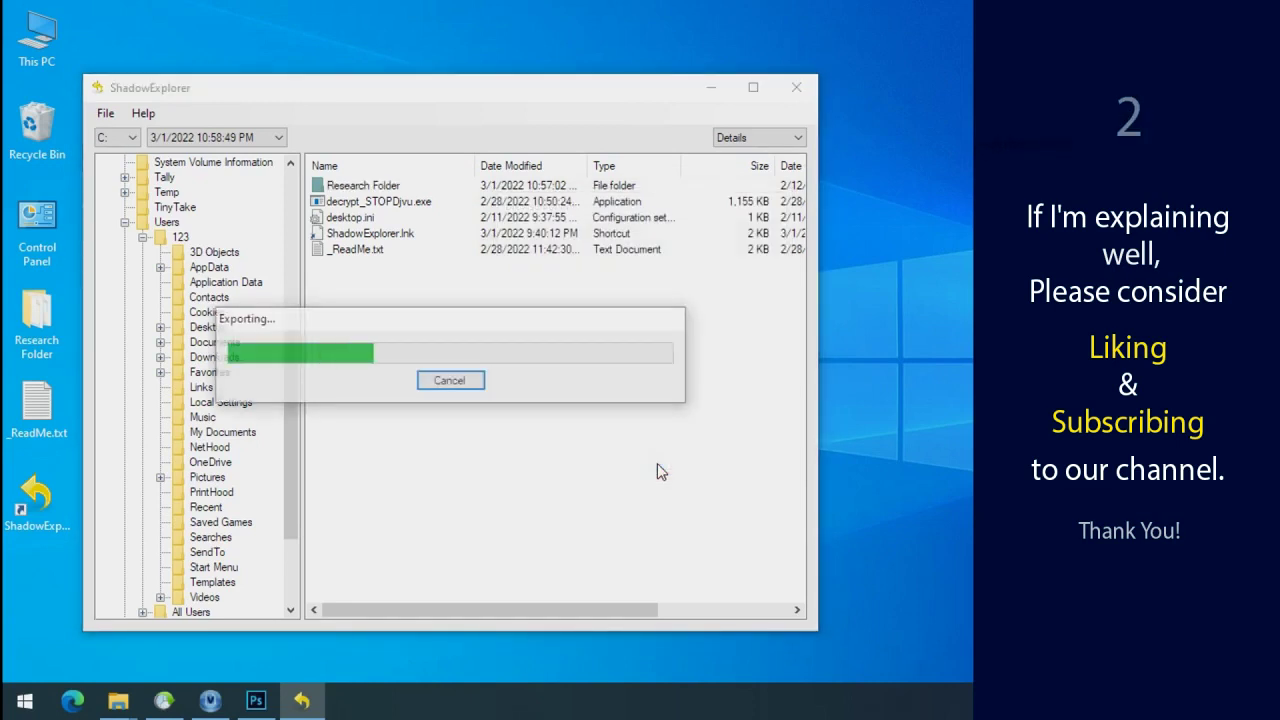
{"action": "left_click", "coordinate": [712, 89]}
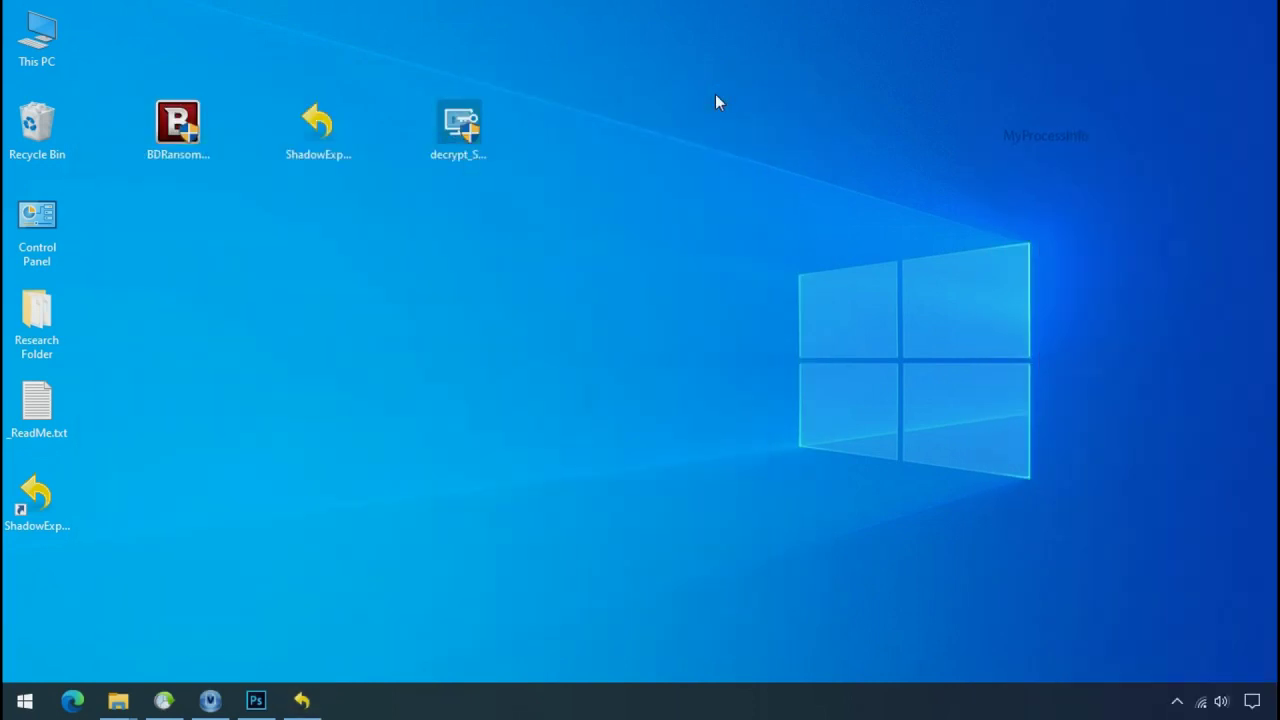
Step: Open G:\Recover\Research Folder and switch to Large icons to inspect the restored Testing files
{"action": "left_click", "coordinate": [119, 703]}
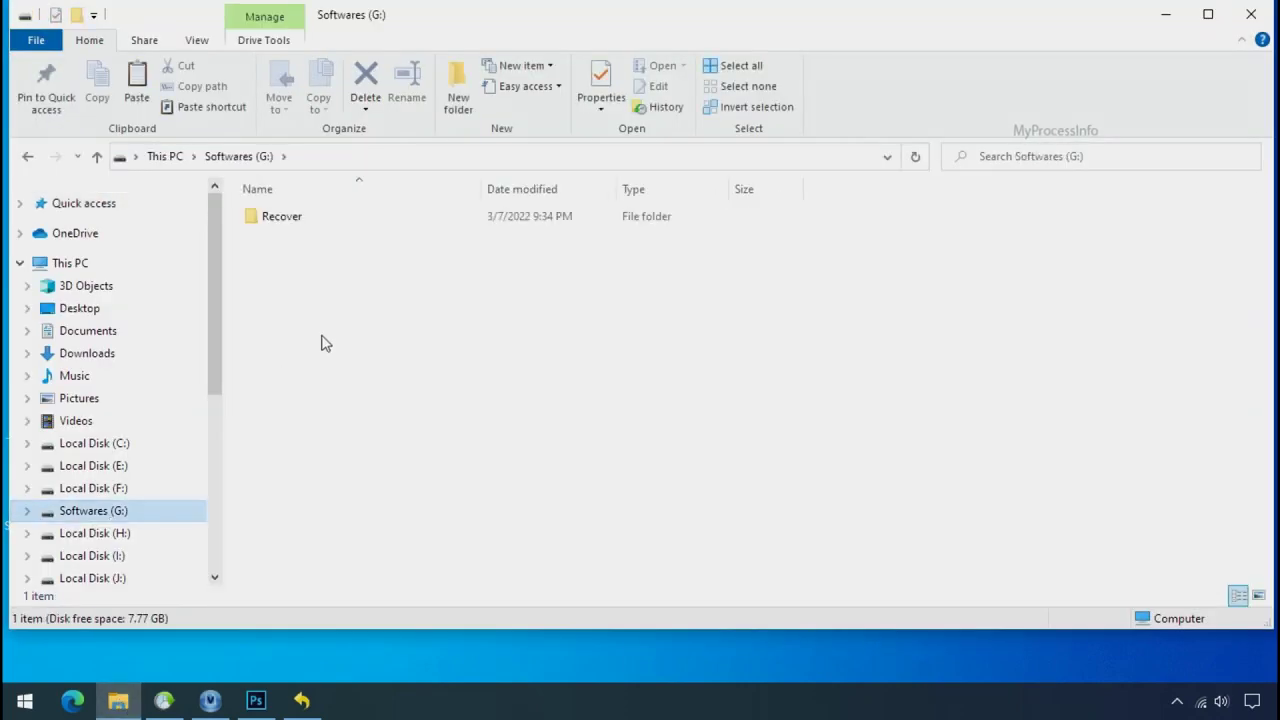
{"action": "double_click", "coordinate": [257, 218]}
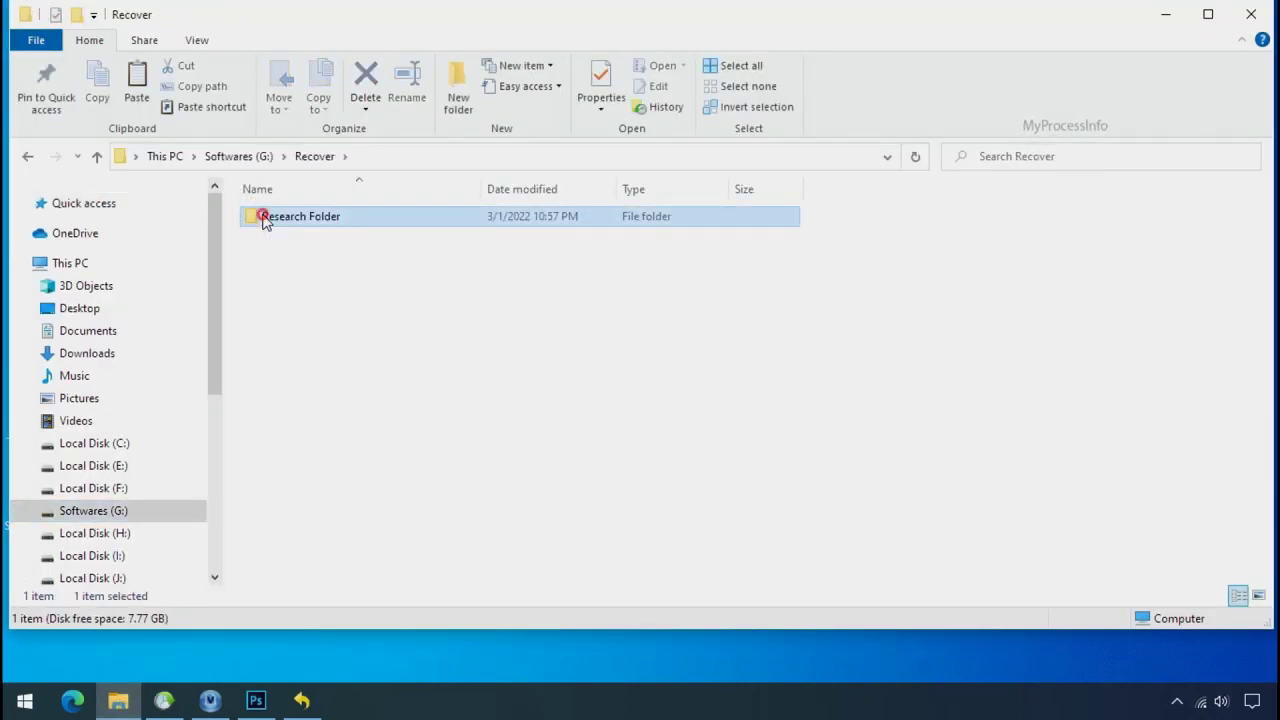
{"action": "double_click", "coordinate": [266, 218]}
{"action": "left_click", "coordinate": [295, 218]}
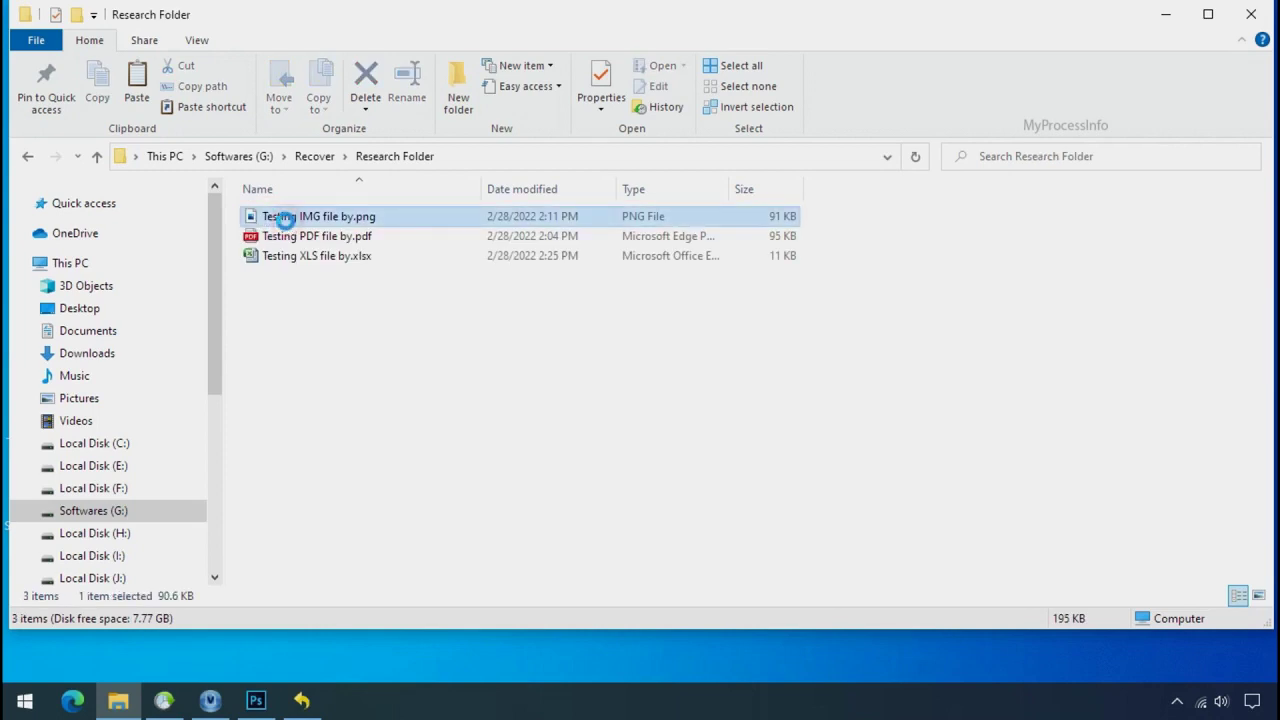
{"action": "left_click", "coordinate": [280, 238]}
{"action": "left_click", "coordinate": [306, 258]}
{"action": "left_click", "coordinate": [334, 218]}
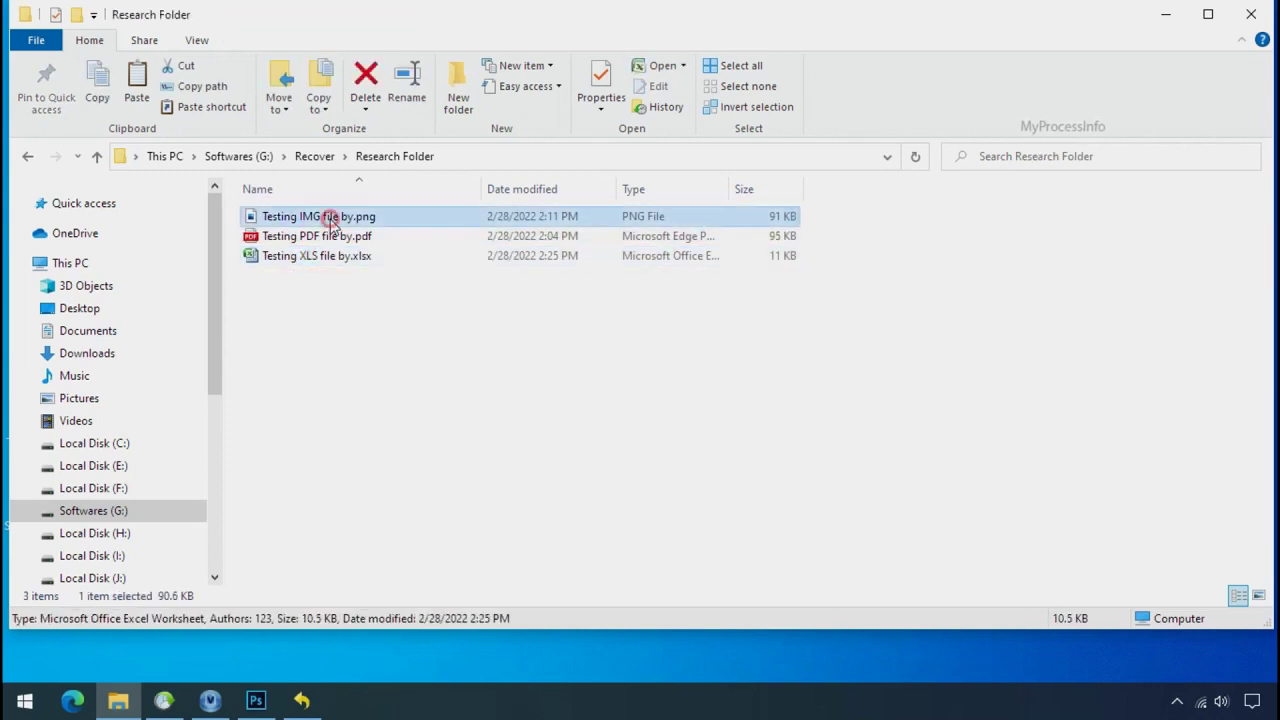
{"action": "scroll", "coordinate": [529, 368], "scroll_direction": "up", "scroll_amount": 5, "text": "ctrl"}
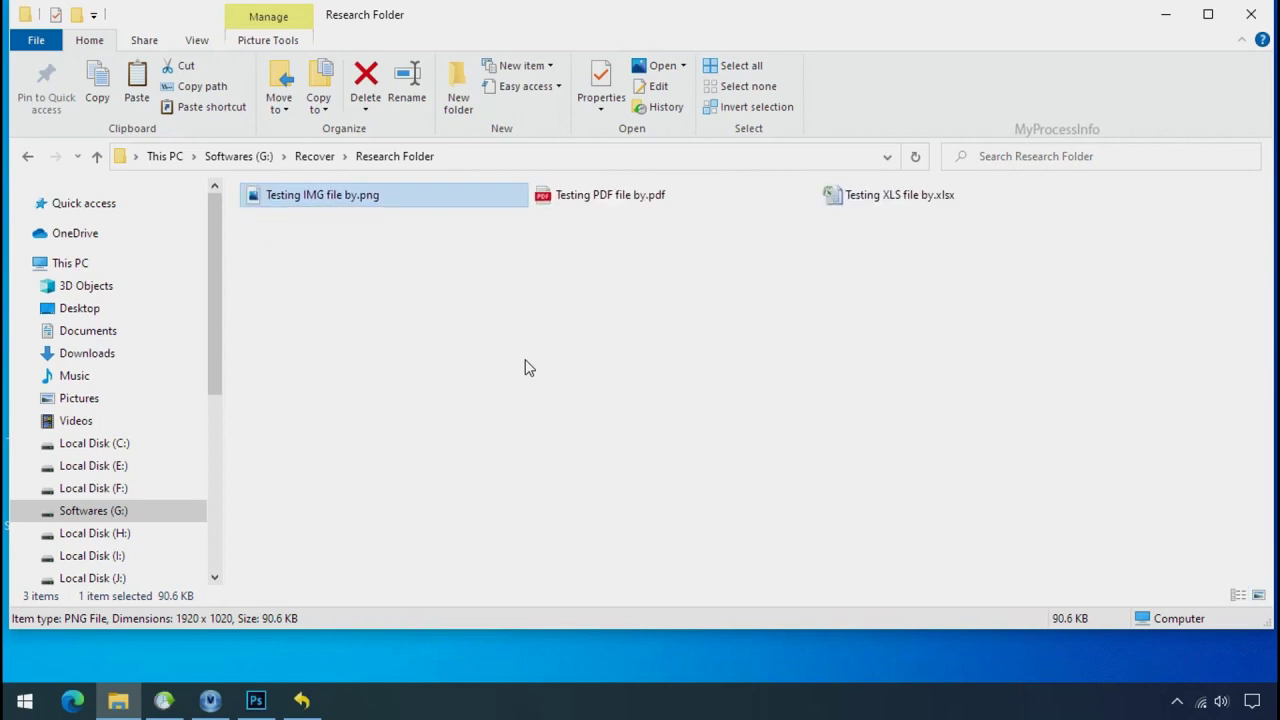
{"action": "scroll", "coordinate": [527, 370], "scroll_direction": "up", "scroll_amount": 2, "text": "ctrl"}
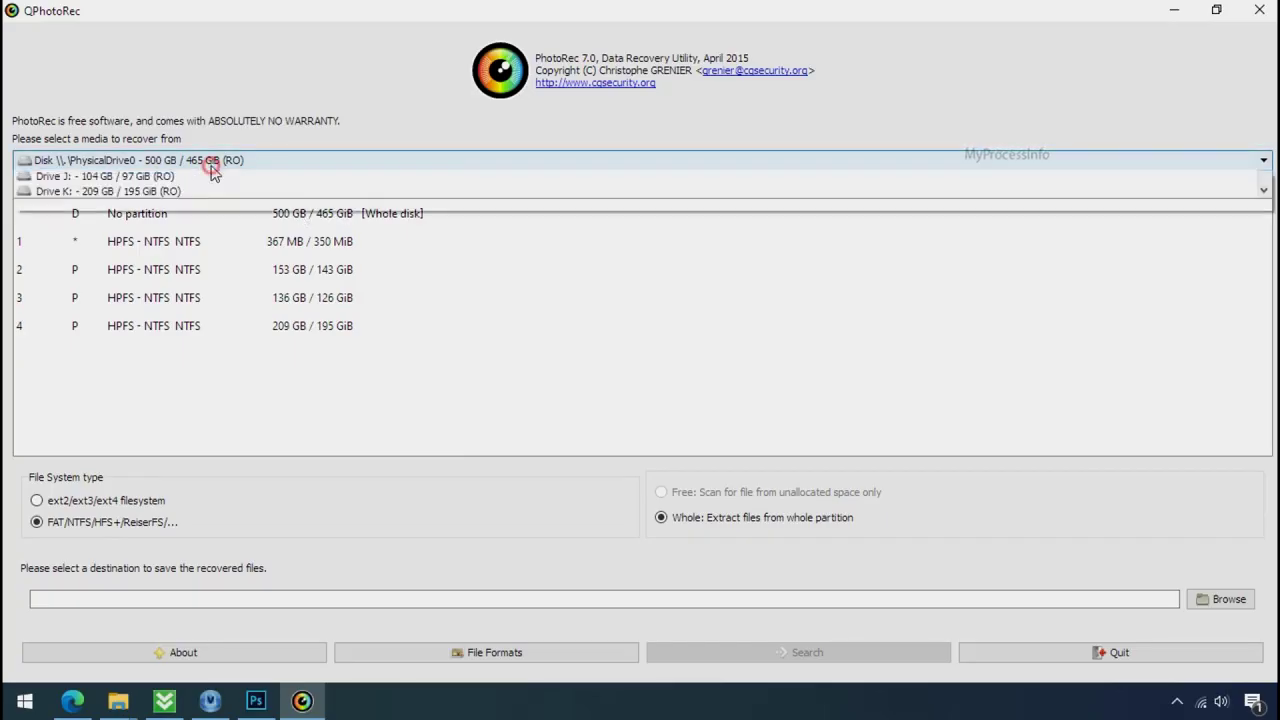
Step: Review QPhotoRec's drive list and close it, keeping PhysicalDrive0 as the source
{"action": "scroll", "coordinate": [225, 238], "scroll_direction": "down", "scroll_amount": 1}
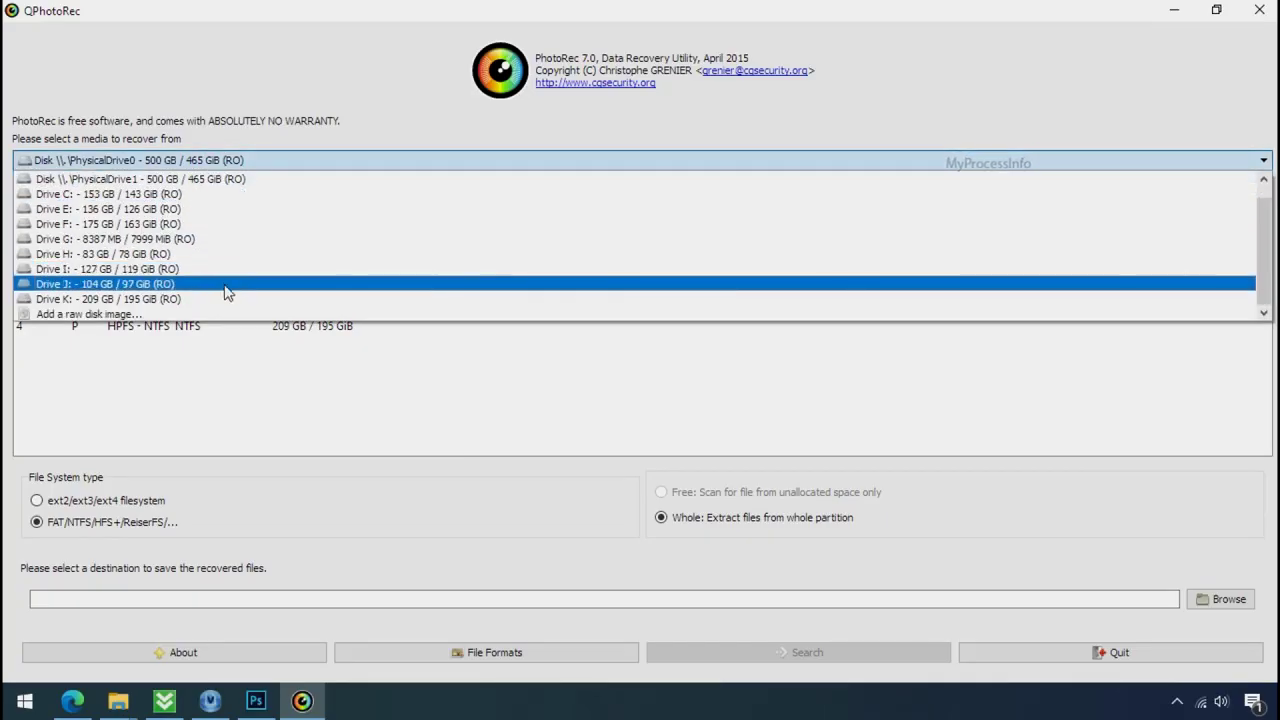
{"action": "left_click", "coordinate": [332, 96]}
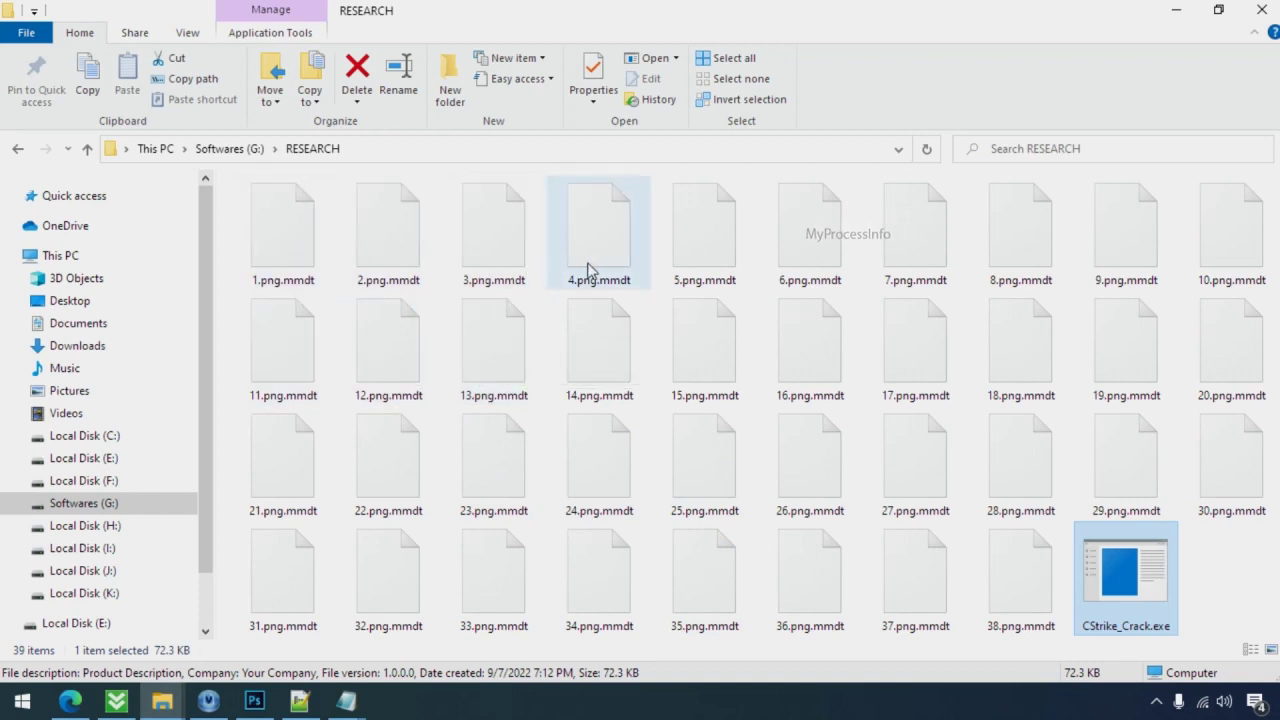
Step: Rename 8.png.mmdt to 8.png, accepting the extension change warning
{"action": "left_click", "coordinate": [1028, 285]}
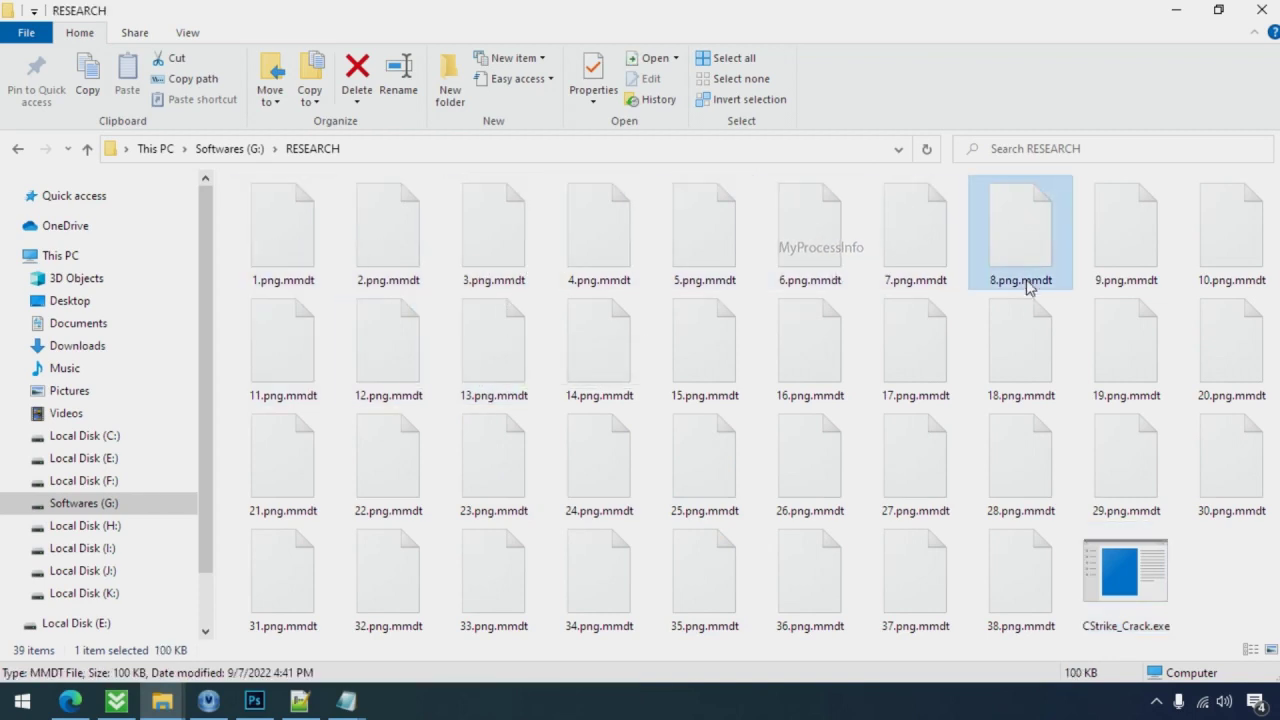
{"action": "left_click", "coordinate": [1028, 285]}
{"action": "left_click_drag", "start_coordinate": [1018, 281], "coordinate": [1060, 281]}
{"action": "key", "text": "BackSpace"}
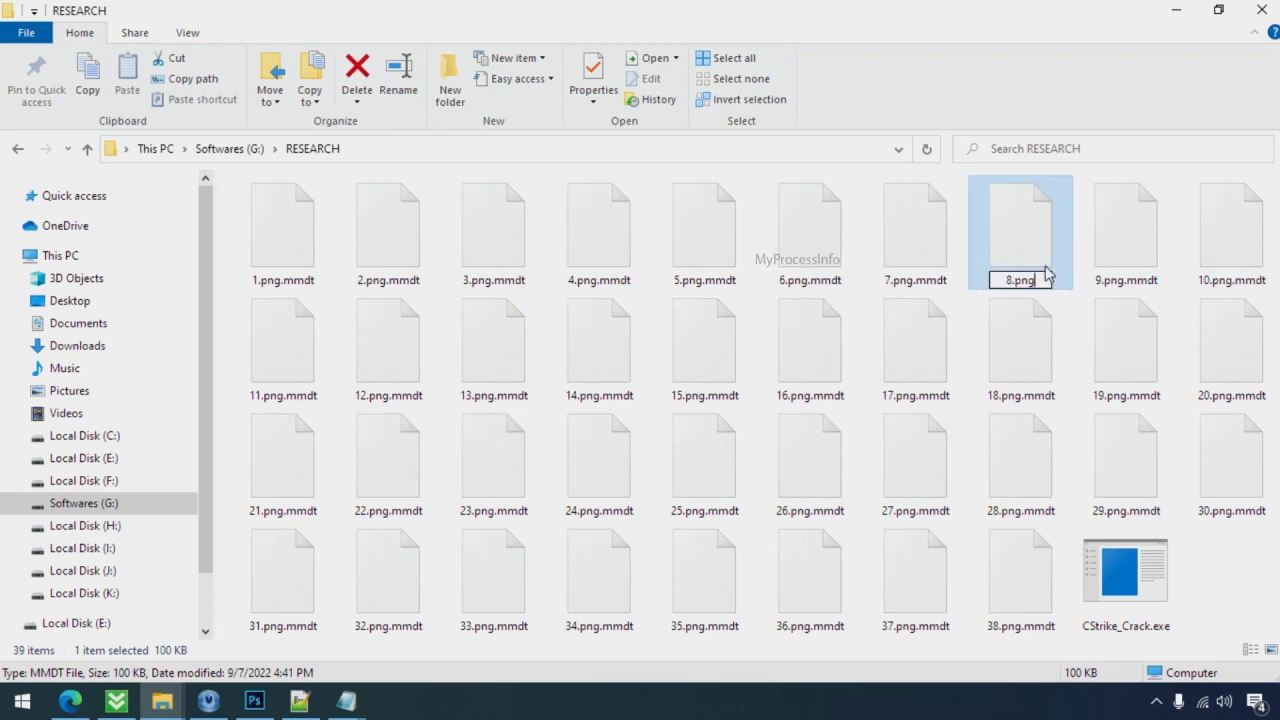
{"action": "key", "text": "Return"}
{"action": "left_click", "coordinate": [730, 359]}
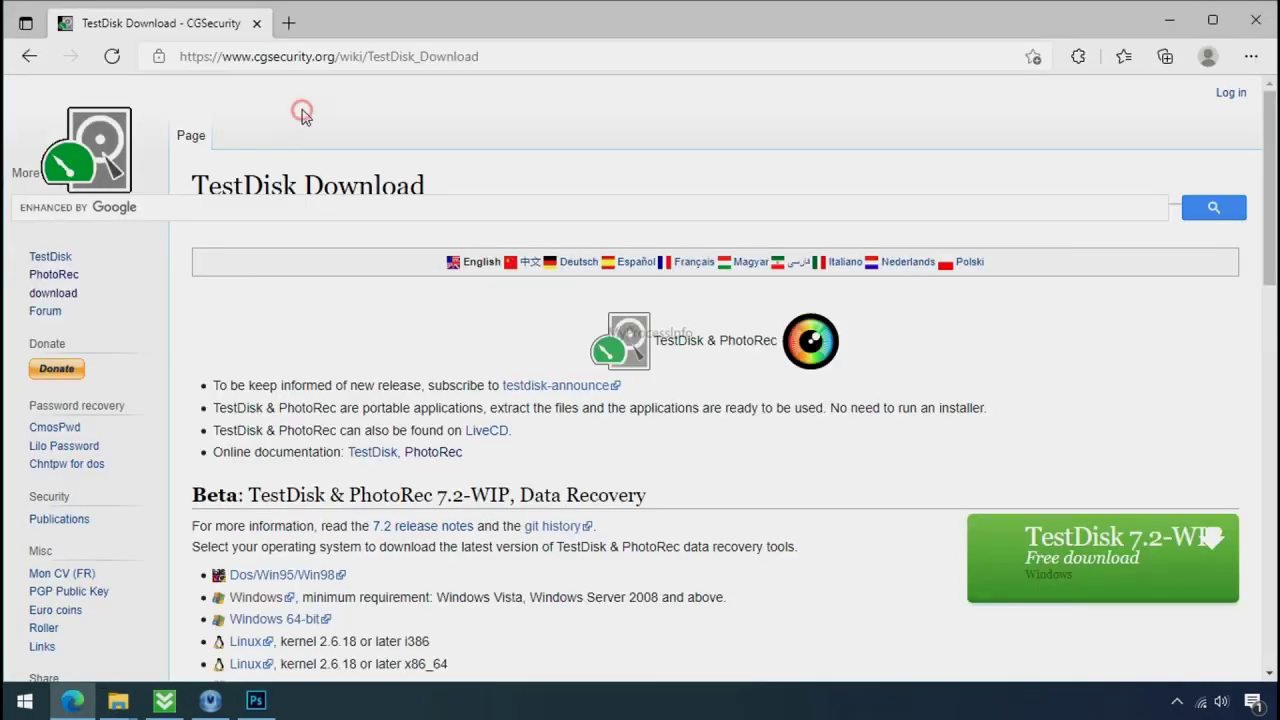
Step: Close Edge on the TestDisk download page to reveal the desktop
{"action": "left_click", "coordinate": [280, 58]}
{"action": "left_click", "coordinate": [306, 96]}
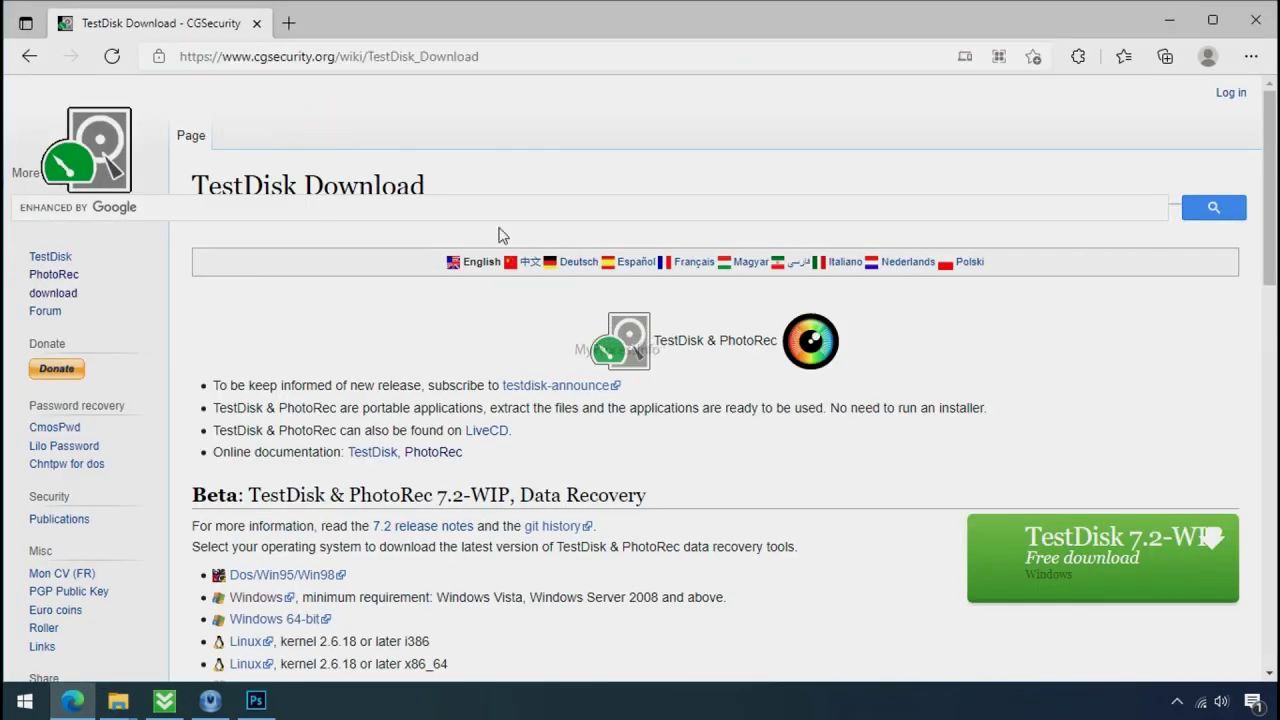
{"action": "left_click", "coordinate": [1272, 32]}
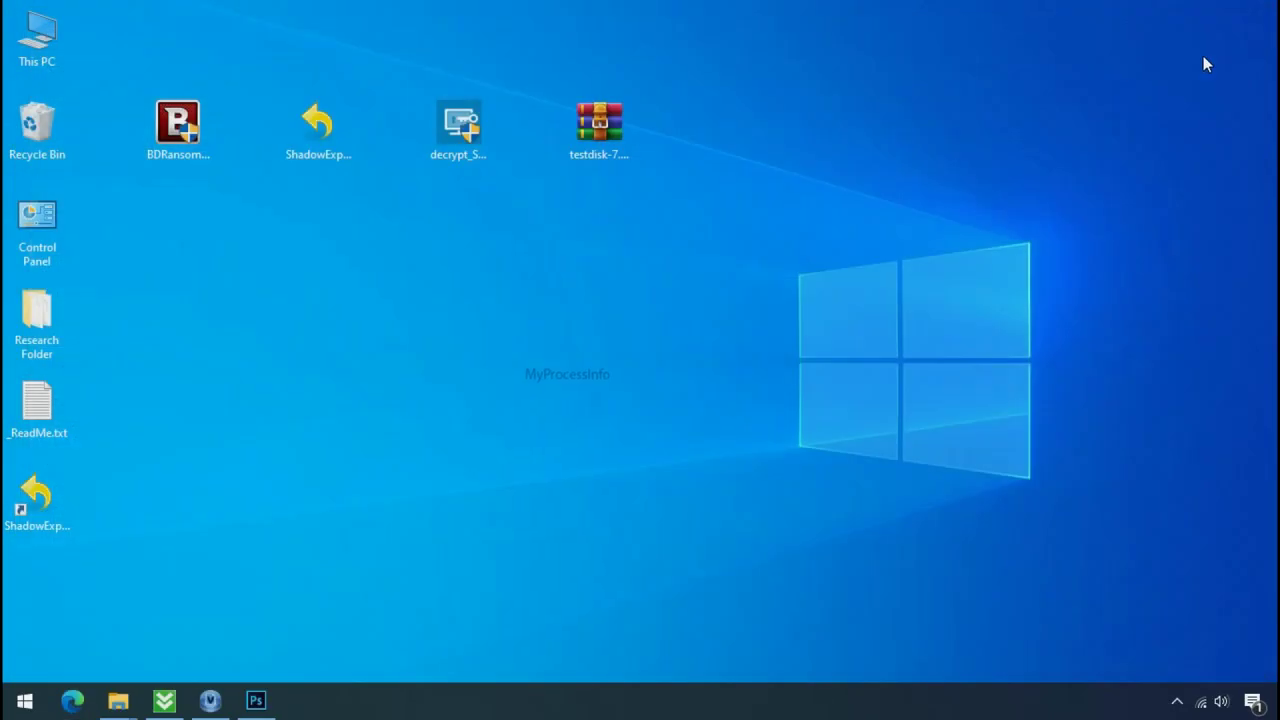
Step: Extract the testdisk zip to testdisk-7.0.win and launch qphotorec_win.exe from it
{"action": "right_click", "coordinate": [620, 146]}
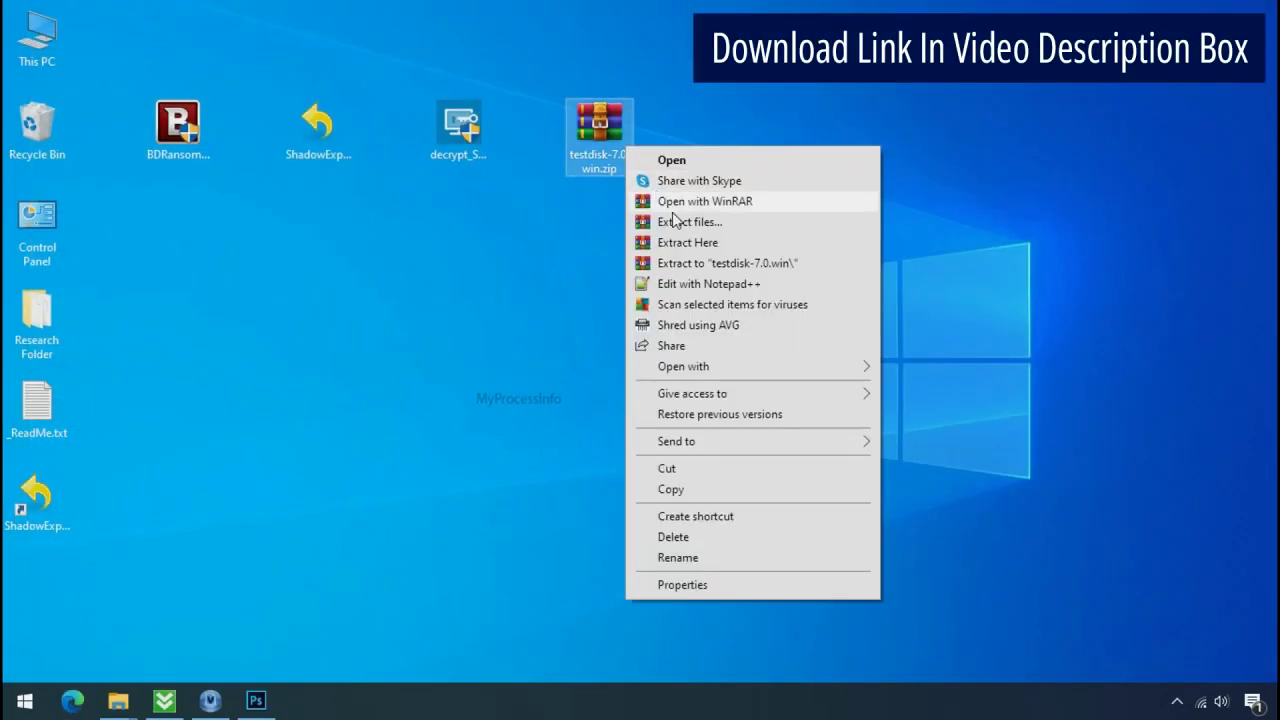
{"action": "left_click", "coordinate": [707, 266]}
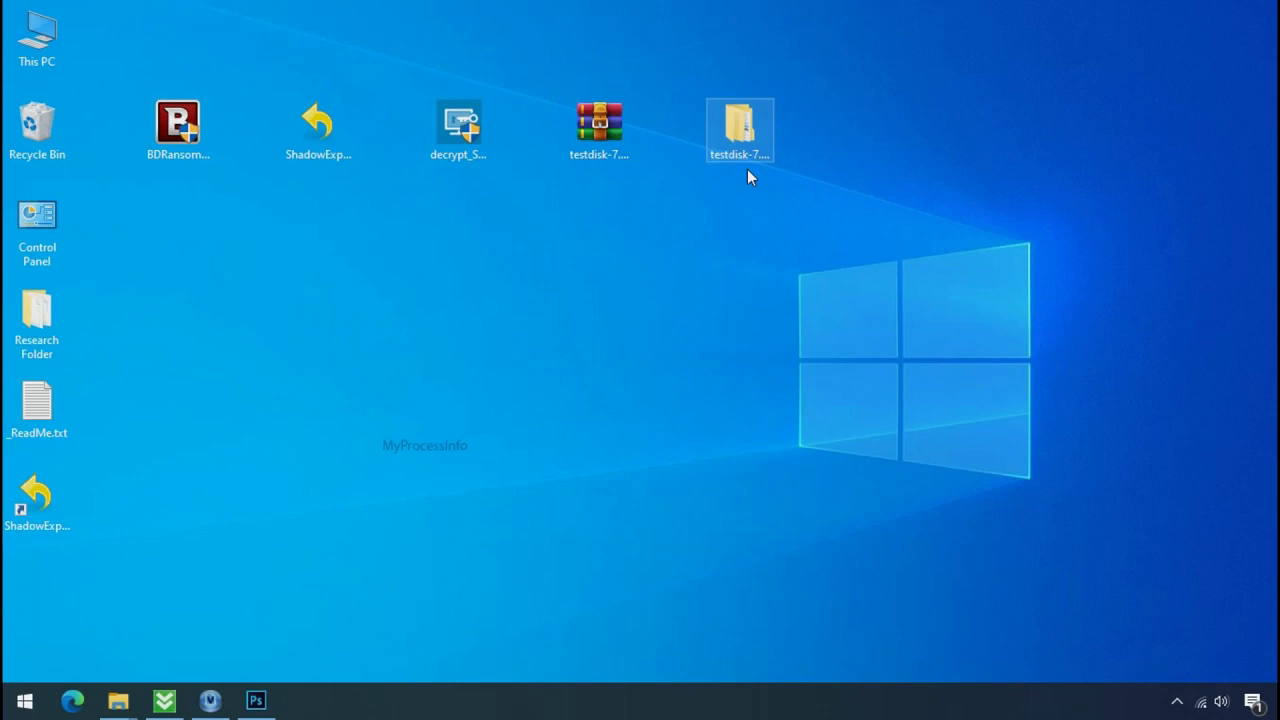
{"action": "double_click", "coordinate": [747, 169]}
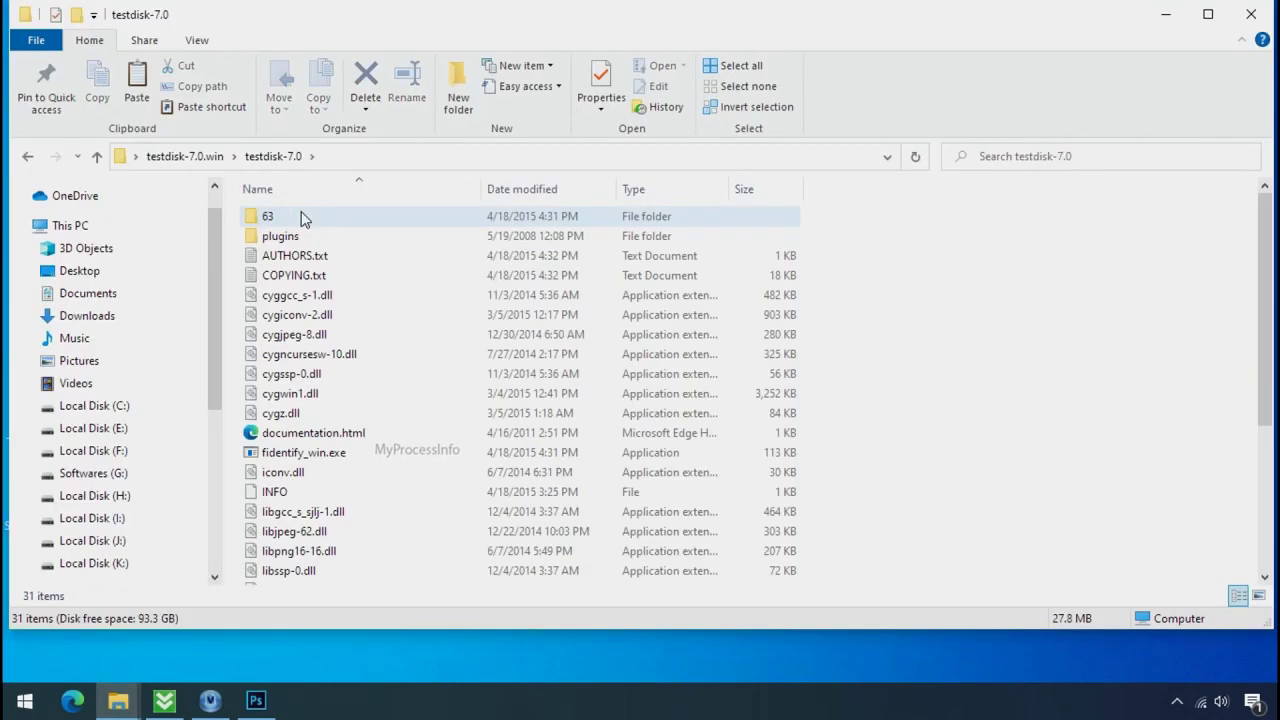
{"action": "scroll", "coordinate": [329, 434], "scroll_direction": "down", "scroll_amount": 4}
{"action": "left_click", "coordinate": [358, 440]}
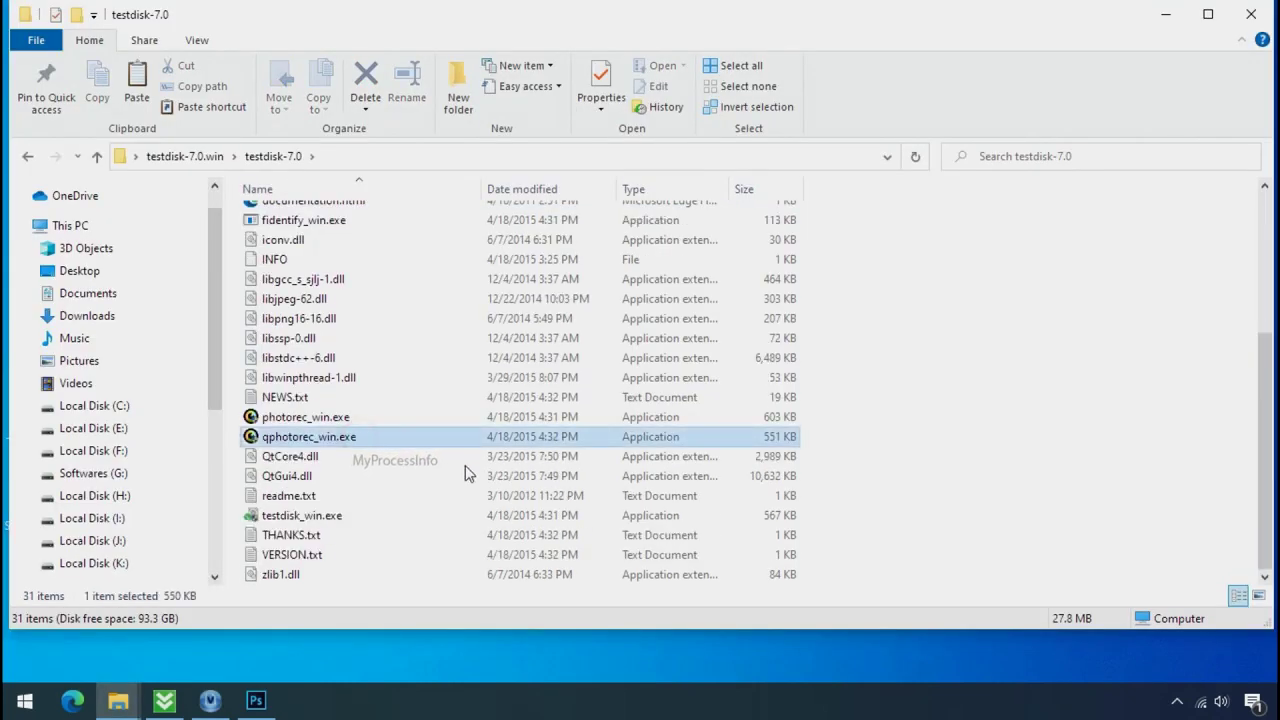
{"action": "double_click", "coordinate": [308, 438]}
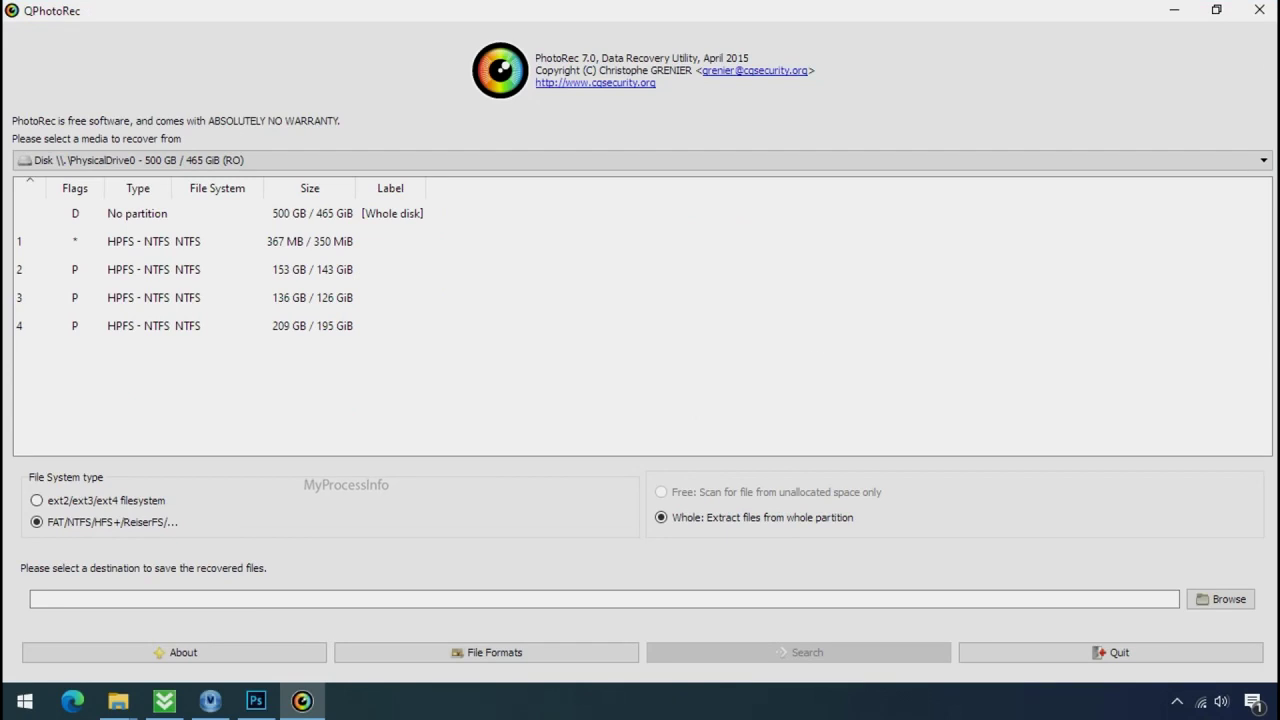
Step: Choose Drive C: as the recovery source and reset all file format ticks
{"action": "left_click", "coordinate": [257, 161]}
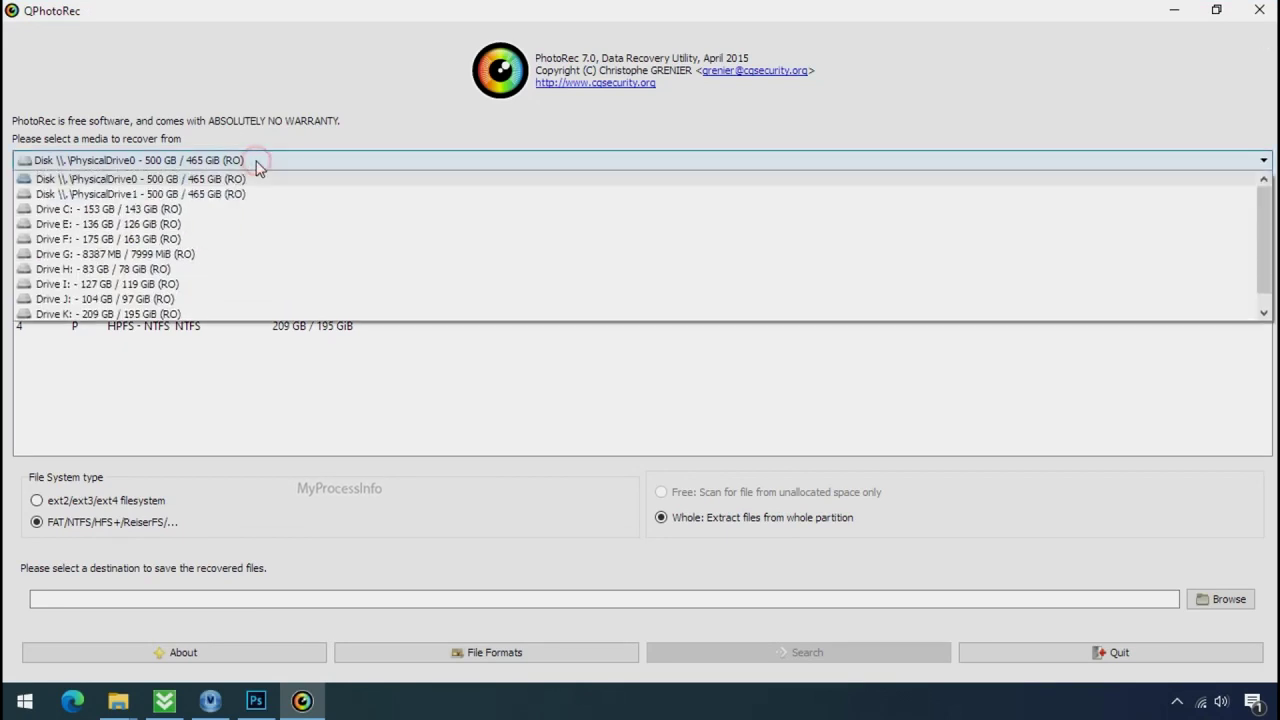
{"action": "left_click", "coordinate": [266, 209]}
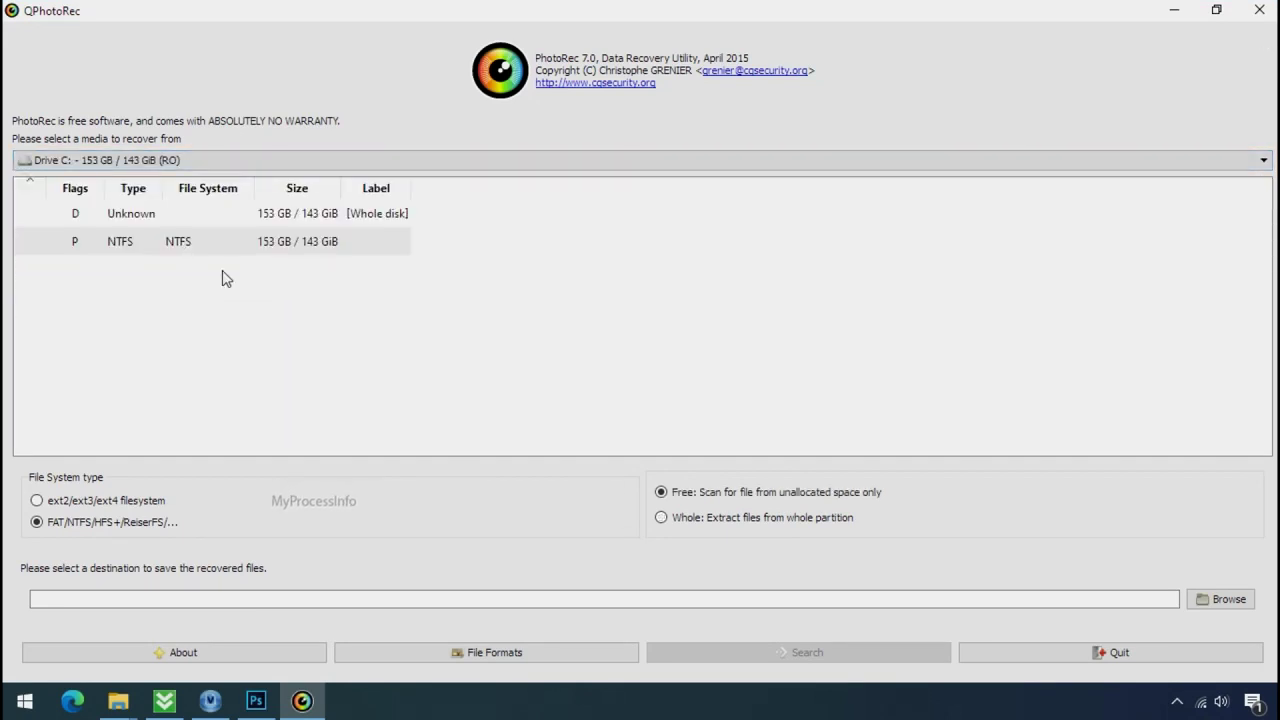
{"action": "left_click", "coordinate": [470, 655]}
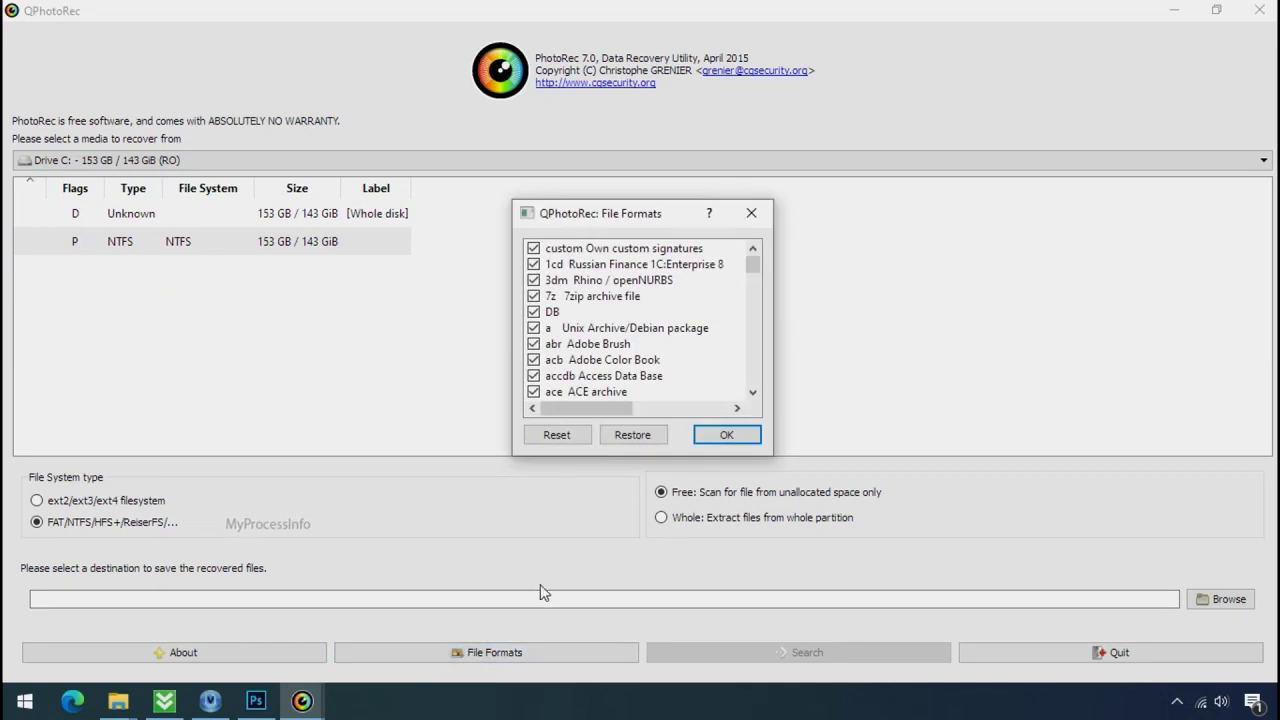
{"action": "left_click", "coordinate": [572, 439]}
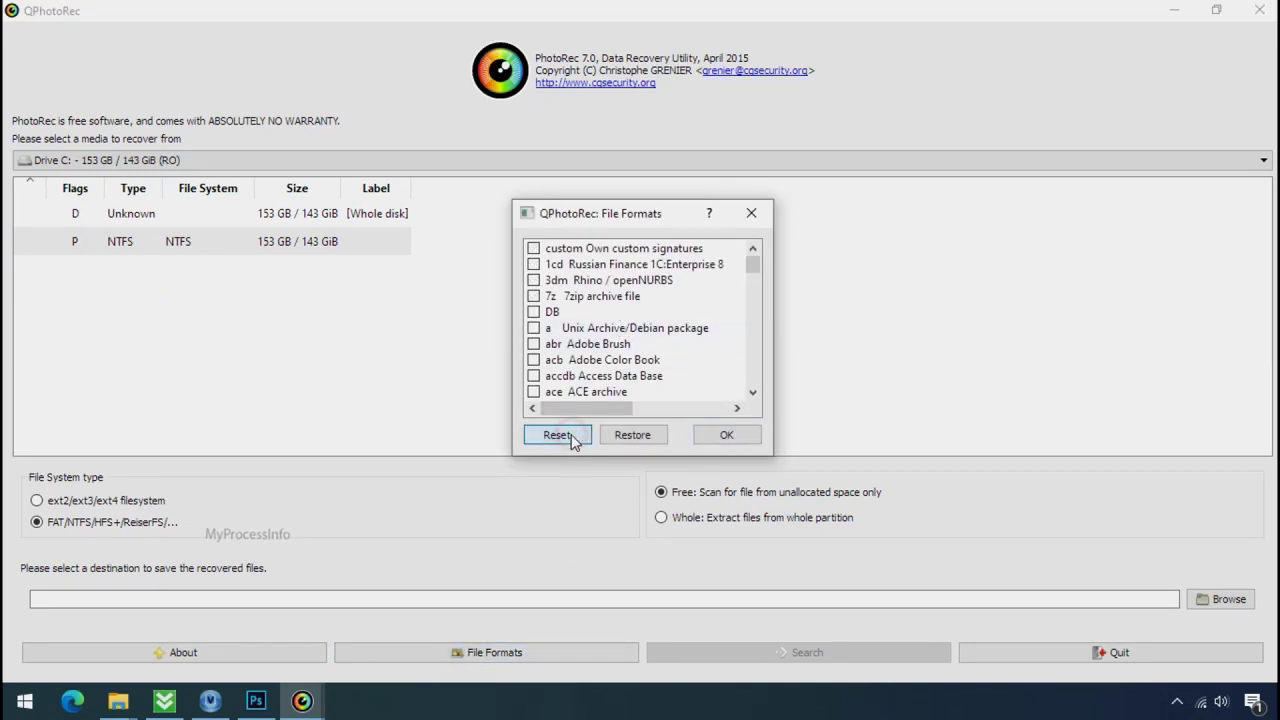
{"action": "left_click", "coordinate": [576, 366]}
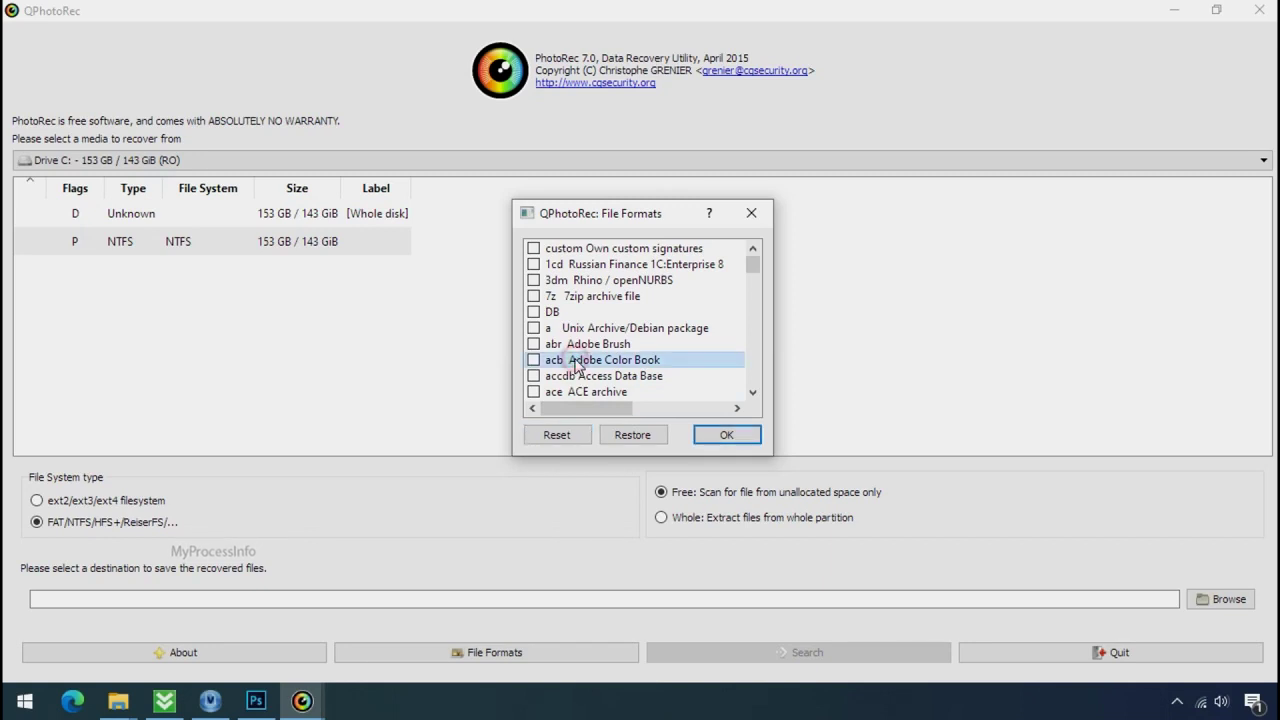
Step: Tick only the jpg, png and pdf file formats and confirm
{"action": "key", "text": "j"}
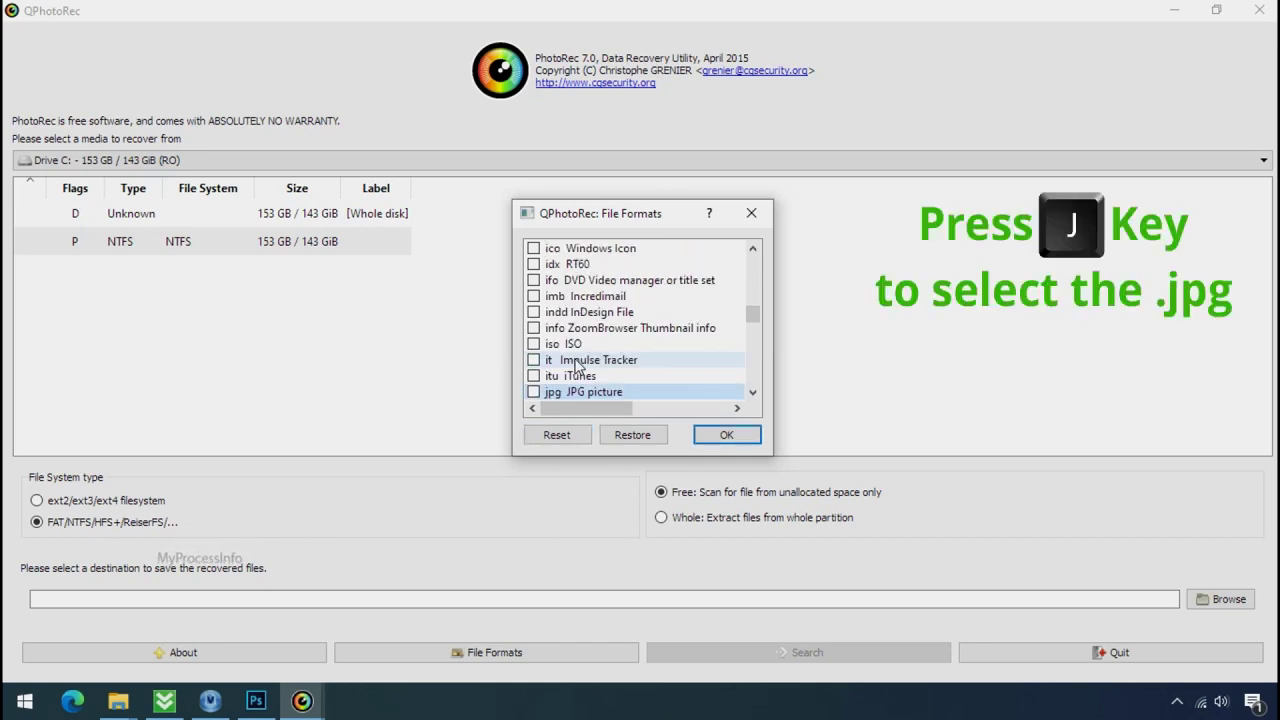
{"action": "scroll", "coordinate": [576, 366], "scroll_direction": "down", "scroll_amount": 1}
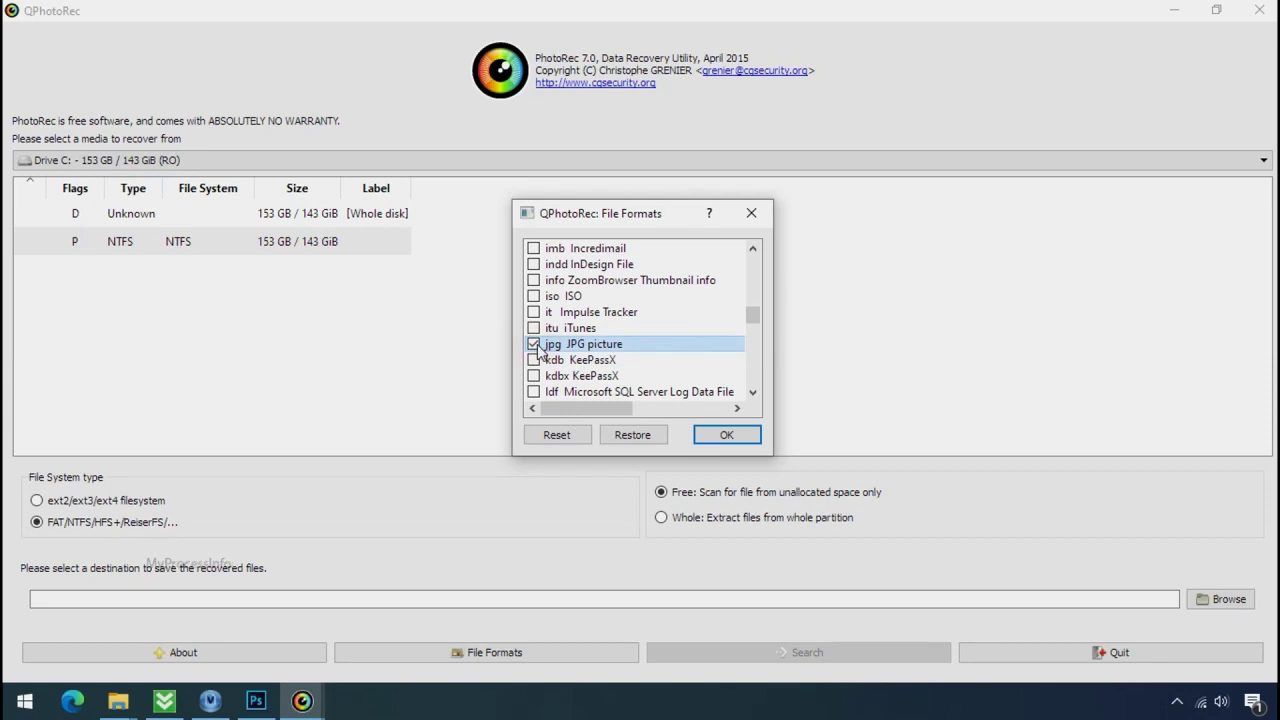
{"action": "key", "text": "p"}
{"action": "scroll", "coordinate": [588, 316], "scroll_direction": "down", "scroll_amount": 2}
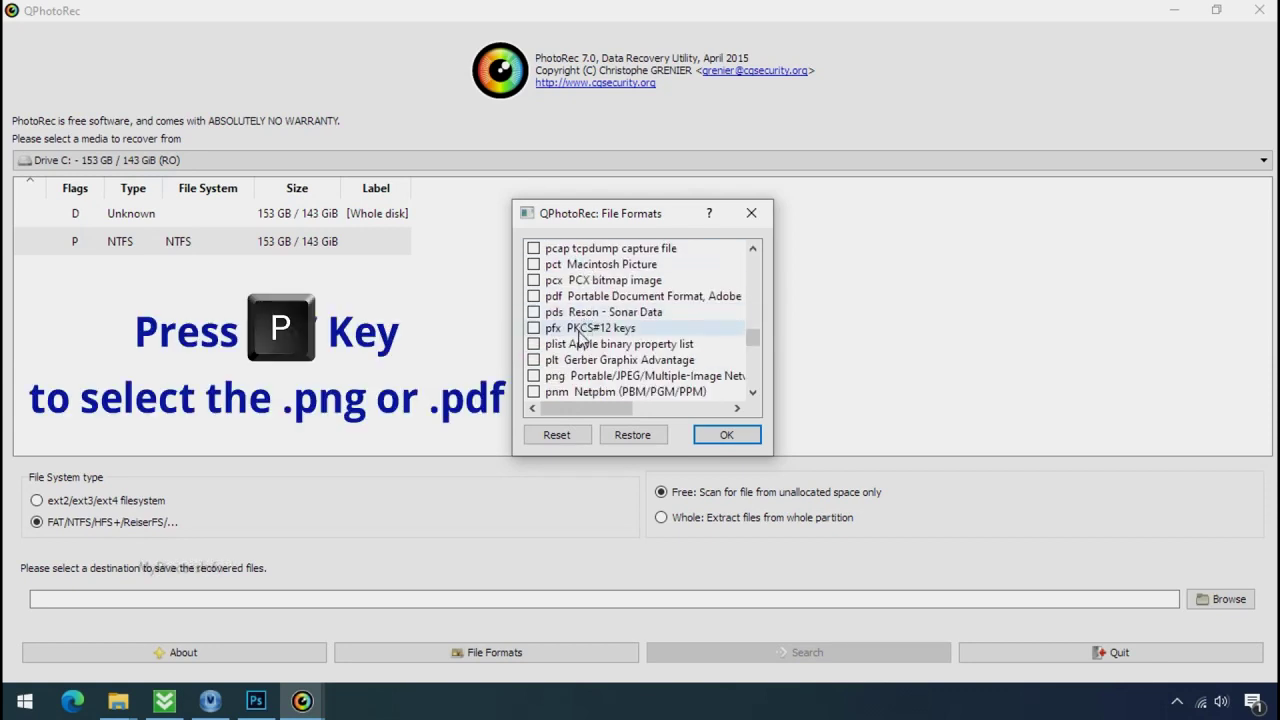
{"action": "left_click", "coordinate": [534, 376]}
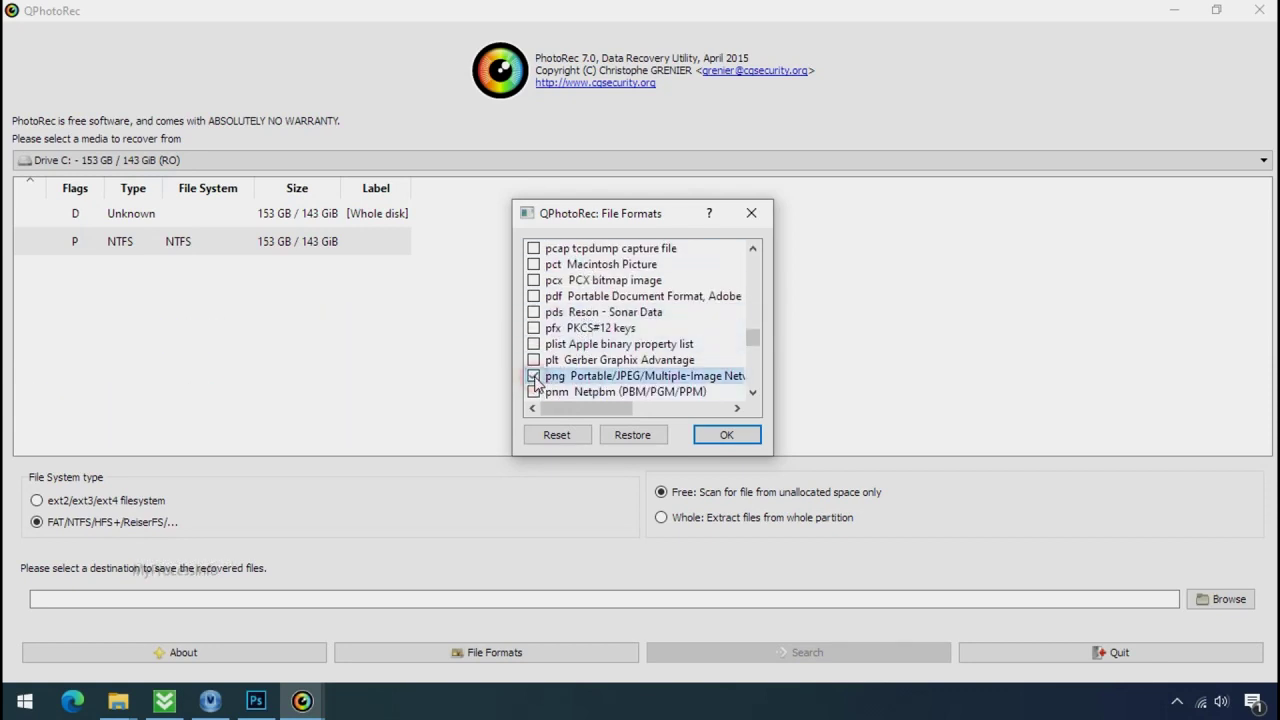
{"action": "left_click", "coordinate": [723, 438]}
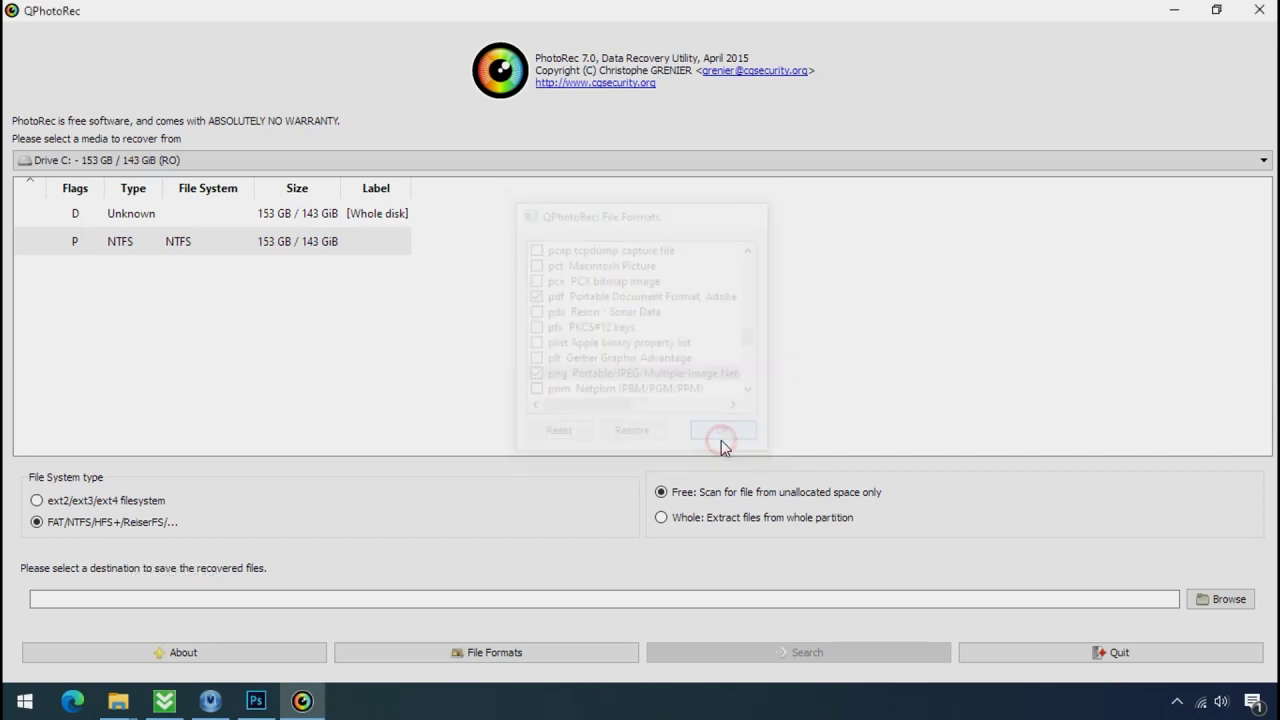
{"action": "left_click", "coordinate": [1245, 599]}
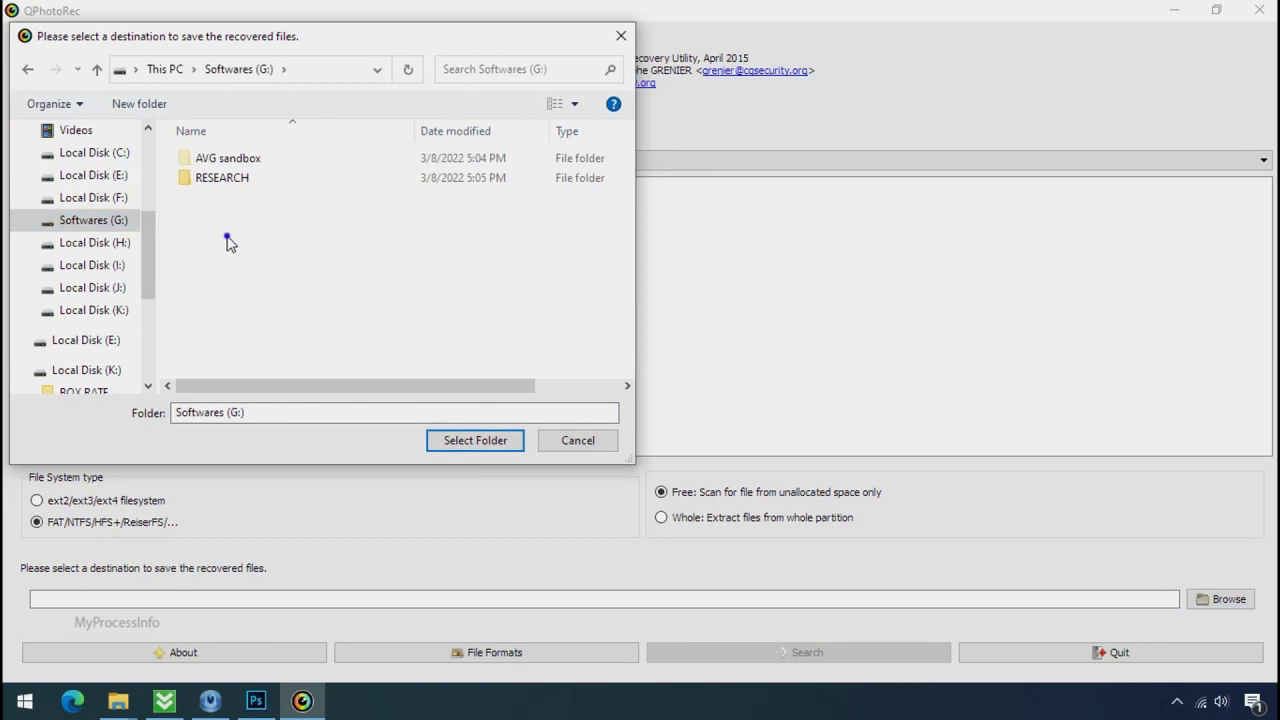
Step: Create a Recovery folder on G:, set it as the destination, and start the scan
{"action": "right_click", "coordinate": [231, 240]}
{"action": "mouse_move", "coordinate": [300, 455]}
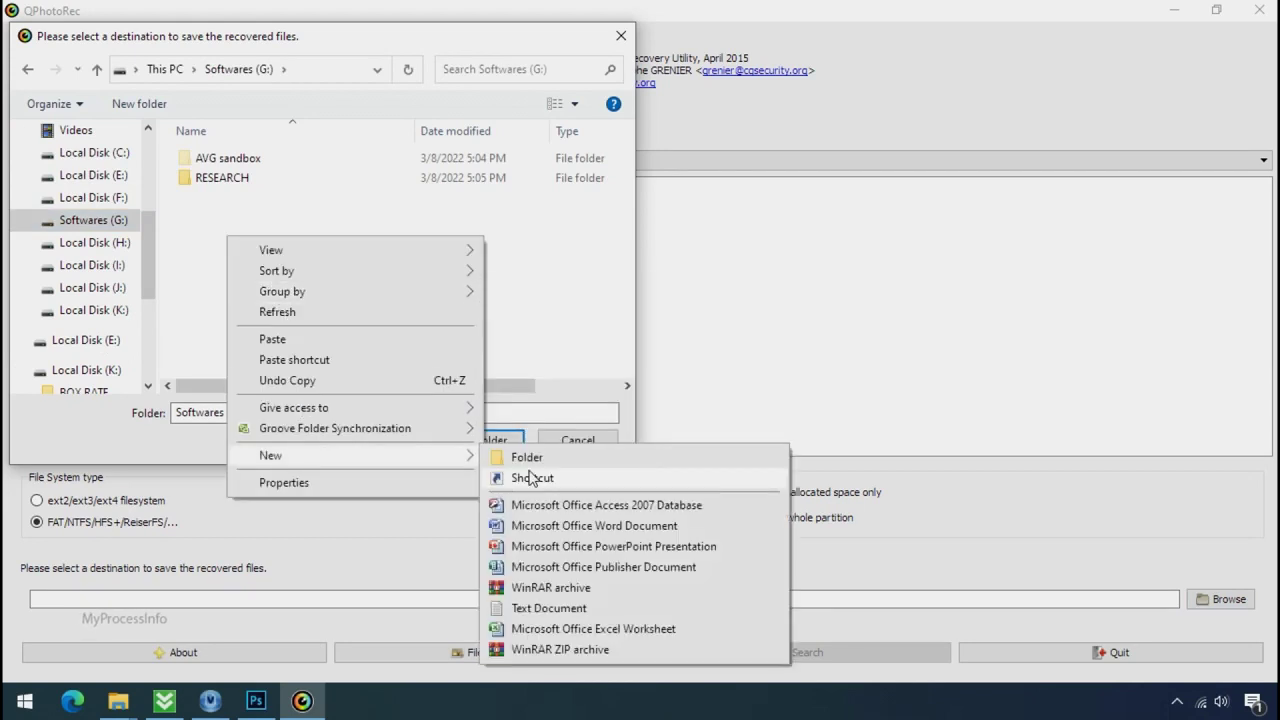
{"action": "left_click", "coordinate": [530, 460]}
{"action": "type", "text": "Recovery"}
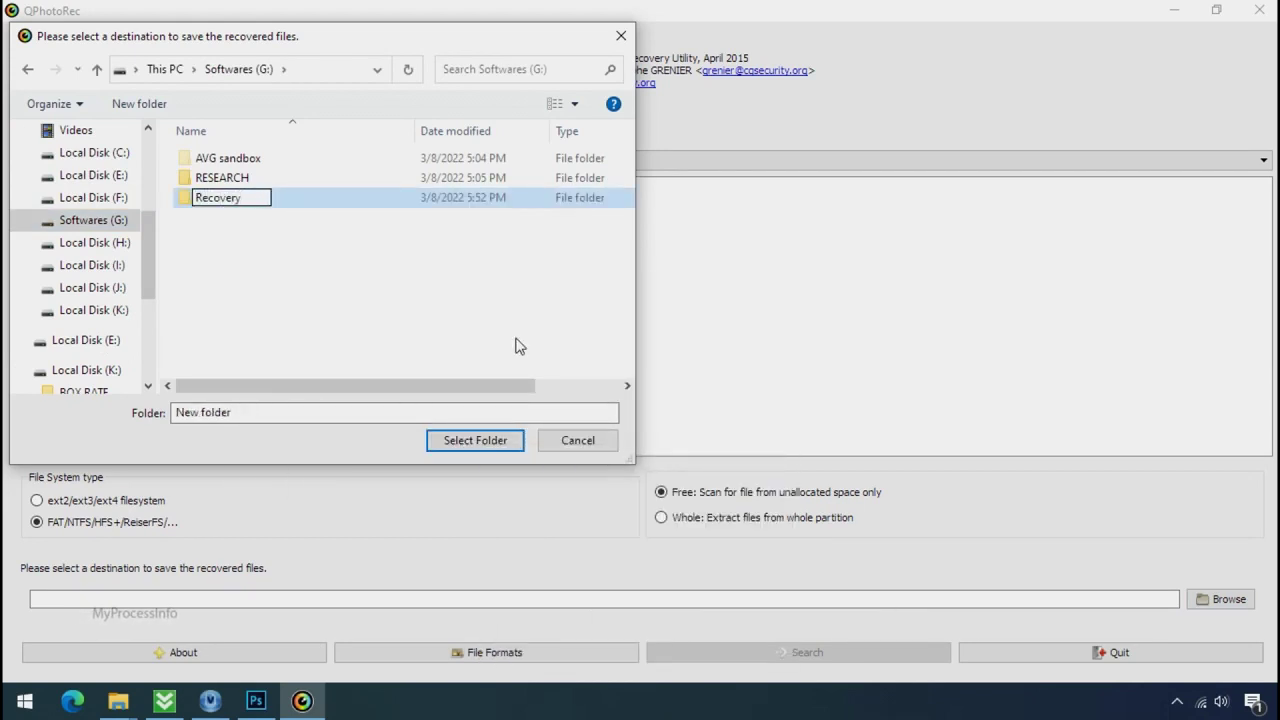
{"action": "key", "text": "Return"}
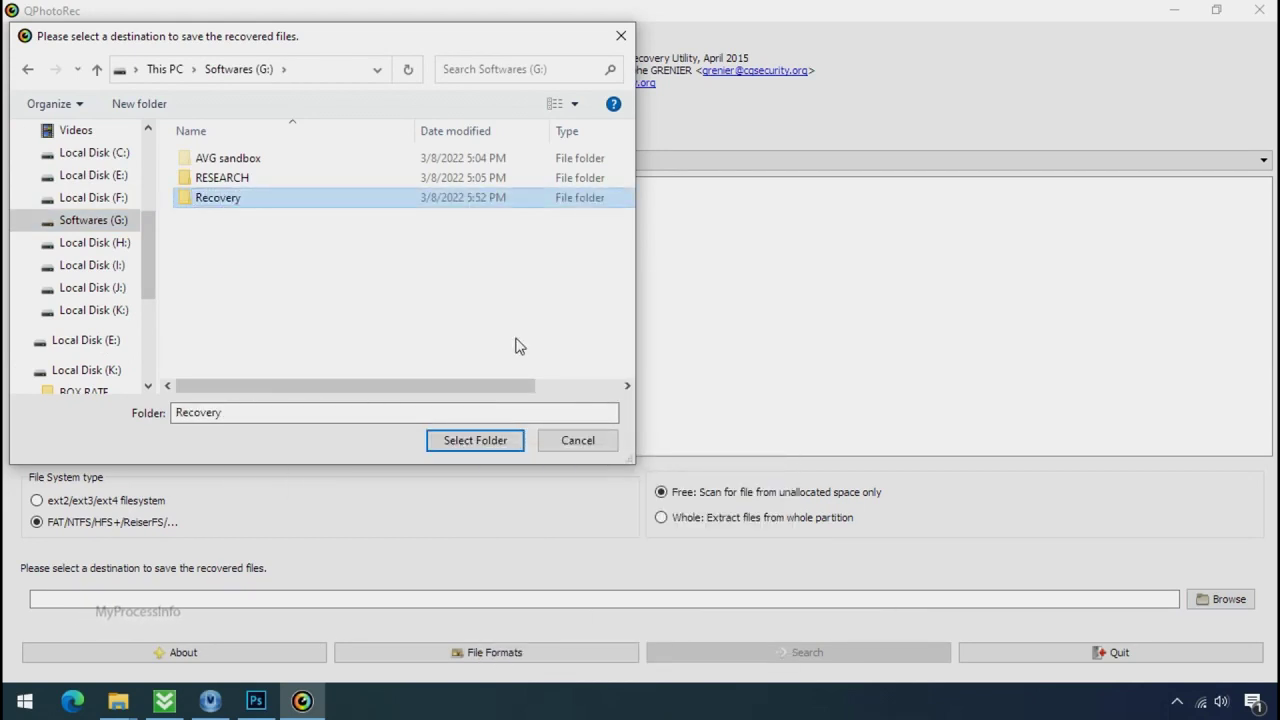
{"action": "left_click", "coordinate": [475, 443]}
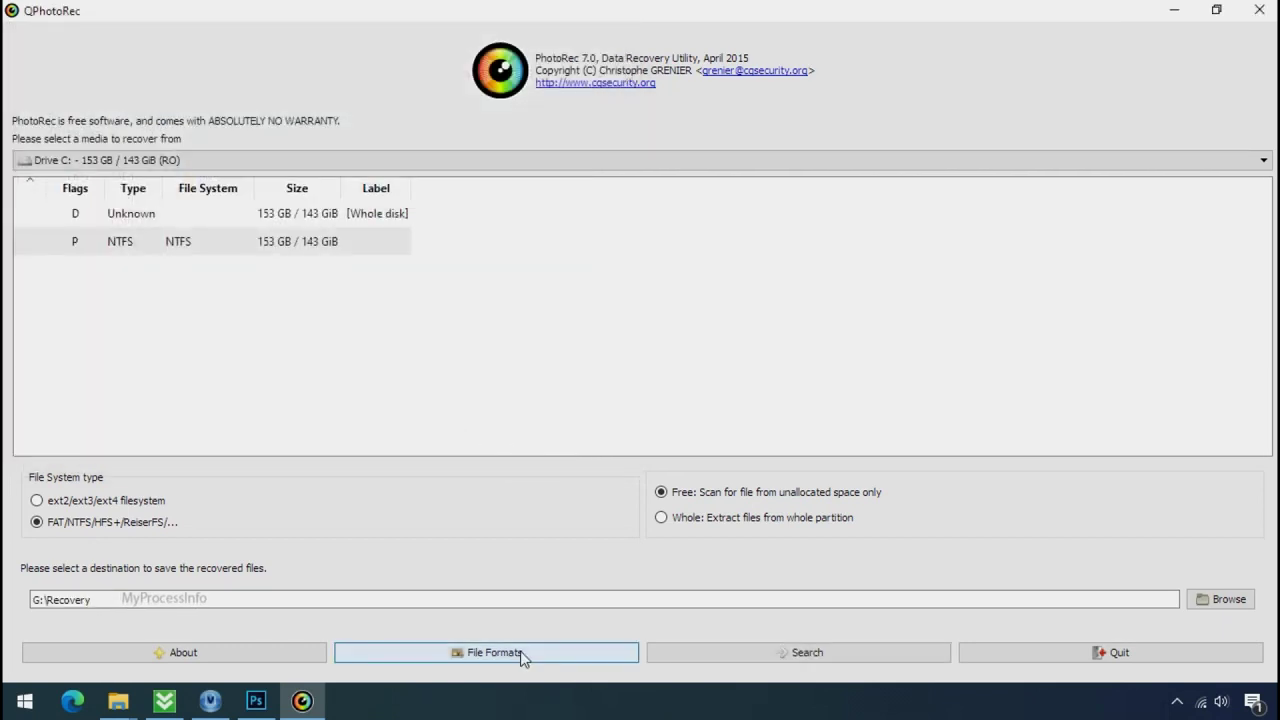
{"action": "left_click", "coordinate": [806, 654]}
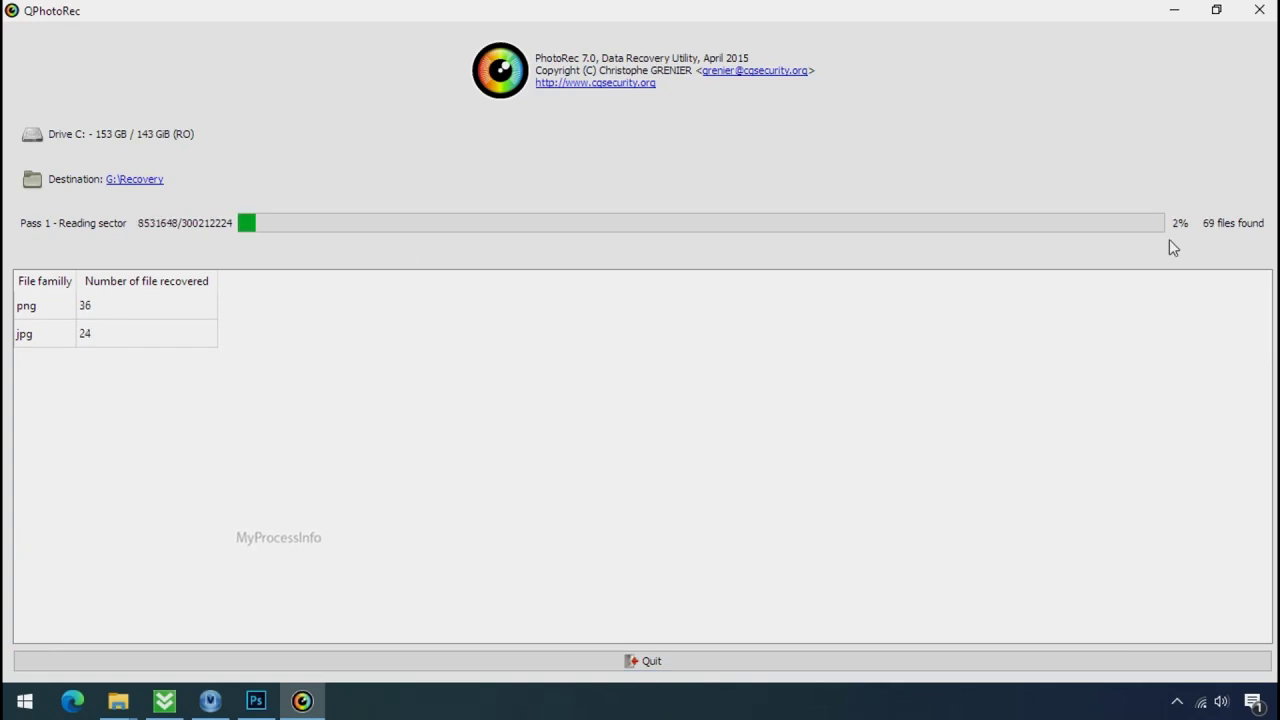
Step: Restore down QPhotoRec, then open G:\Recovery and its recup_dir.3 folder in File Explorer
{"action": "left_click", "coordinate": [1216, 10]}
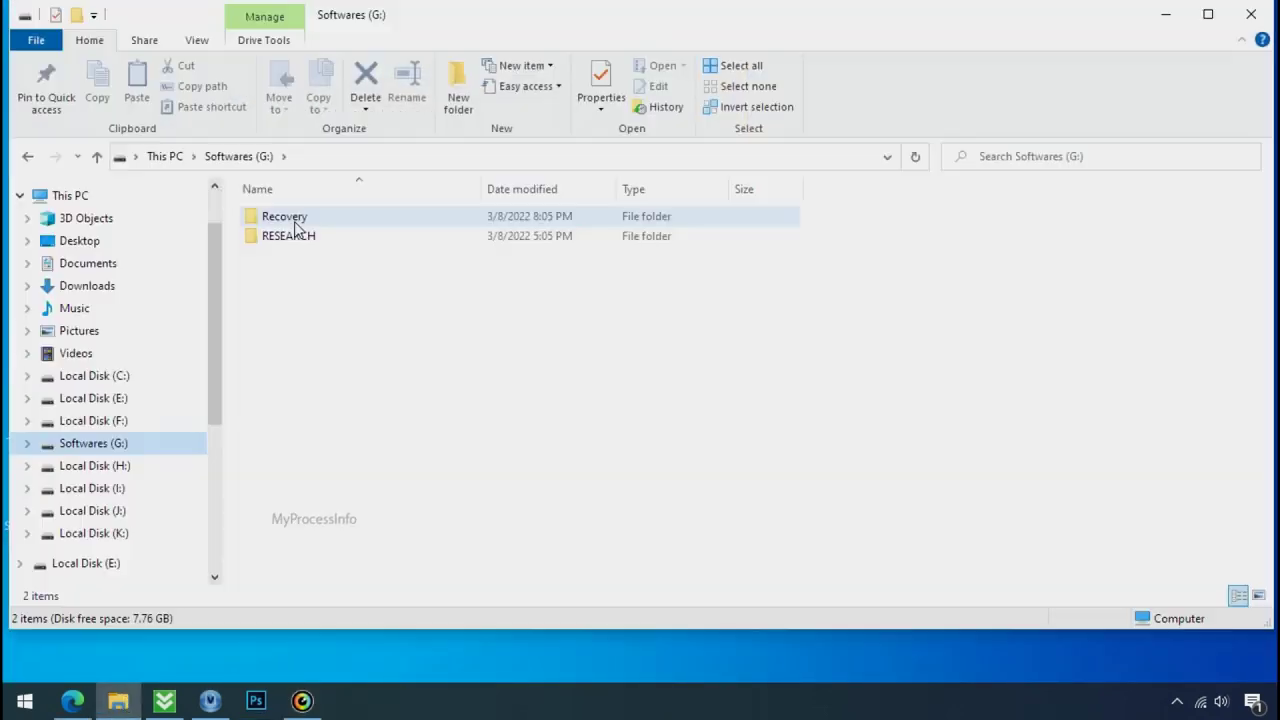
{"action": "double_click", "coordinate": [286, 217]}
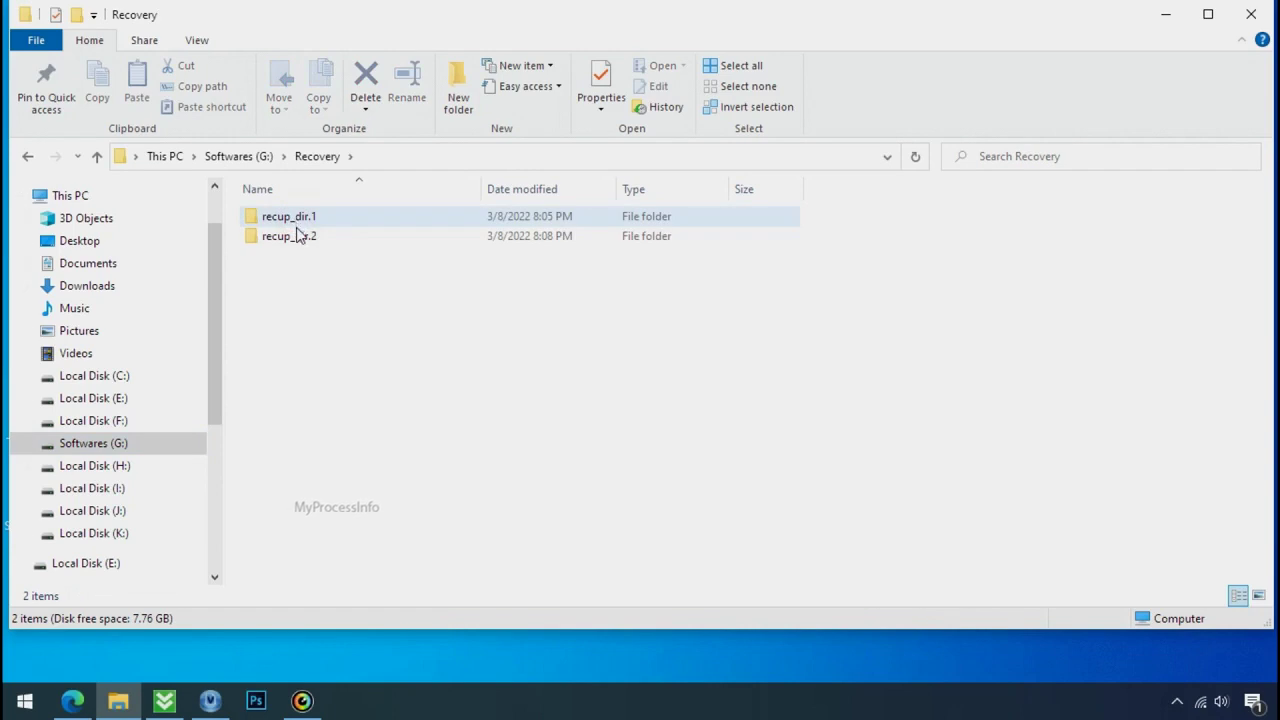
{"action": "double_click", "coordinate": [296, 234]}
Step: Browse the 248 recovered png, jpg and pdf files in recup_dir.3
{"action": "scroll", "coordinate": [493, 344], "scroll_direction": "right", "scroll_amount": 5}
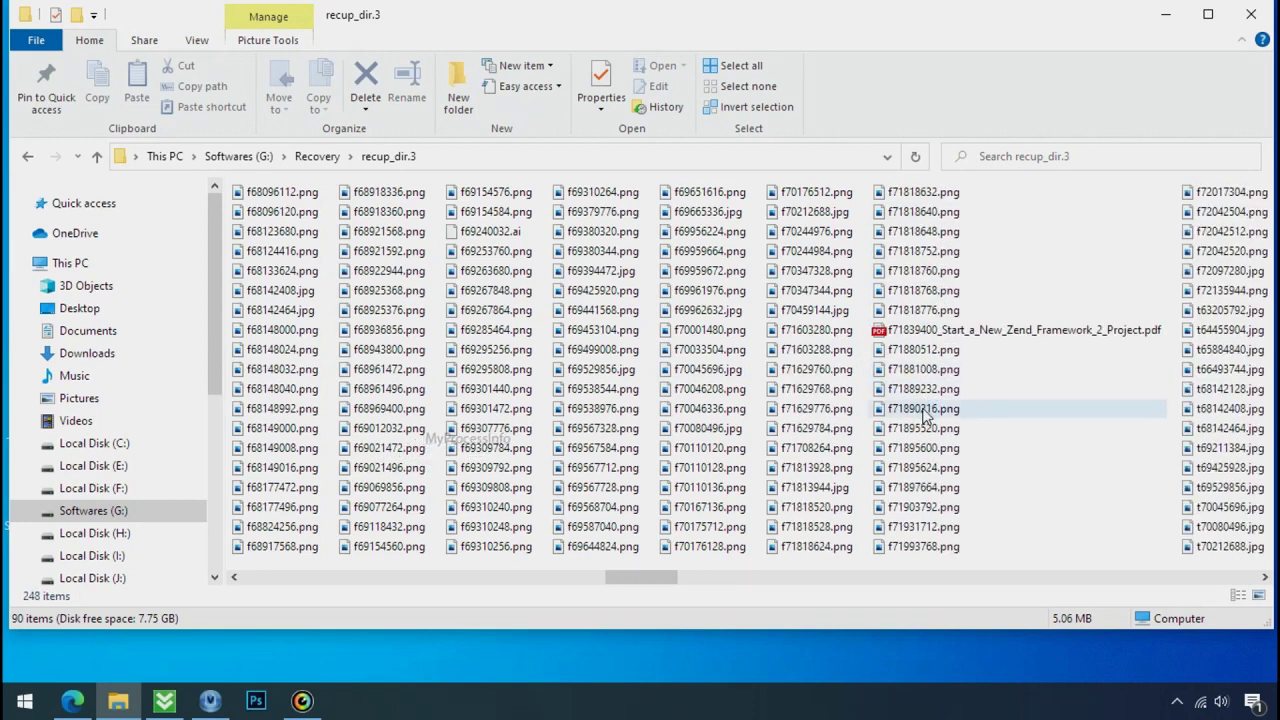
{"action": "scroll", "coordinate": [920, 400], "scroll_direction": "down", "scroll_amount": 5}
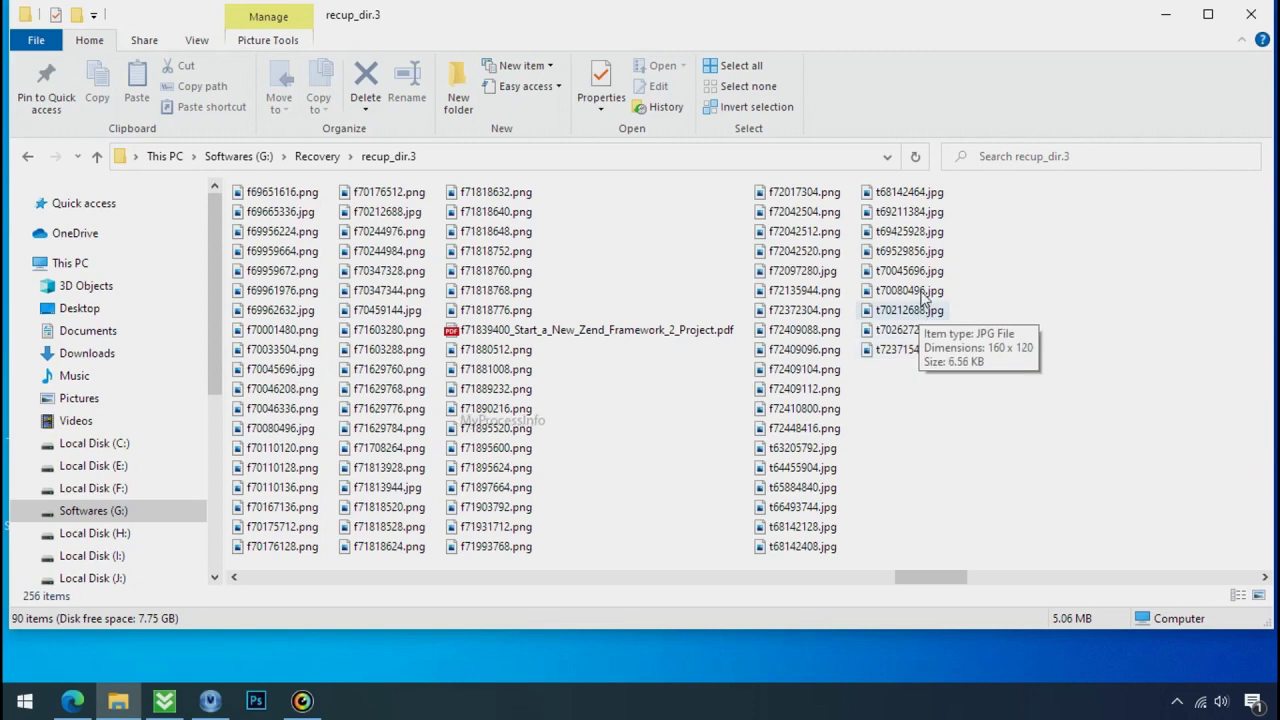